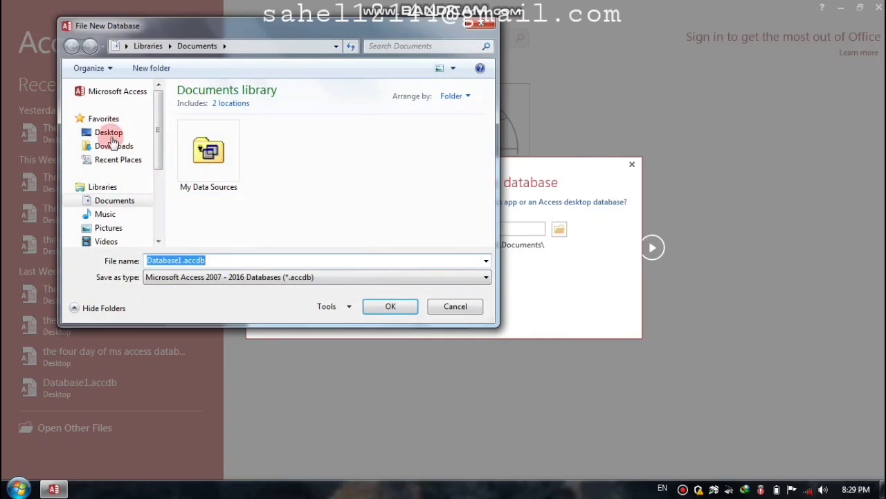
Step: Create a blank desktop database on the Desktop named 'The Seventh day of ms access database ( Form )'
click(109, 133)
double_click(215, 260)
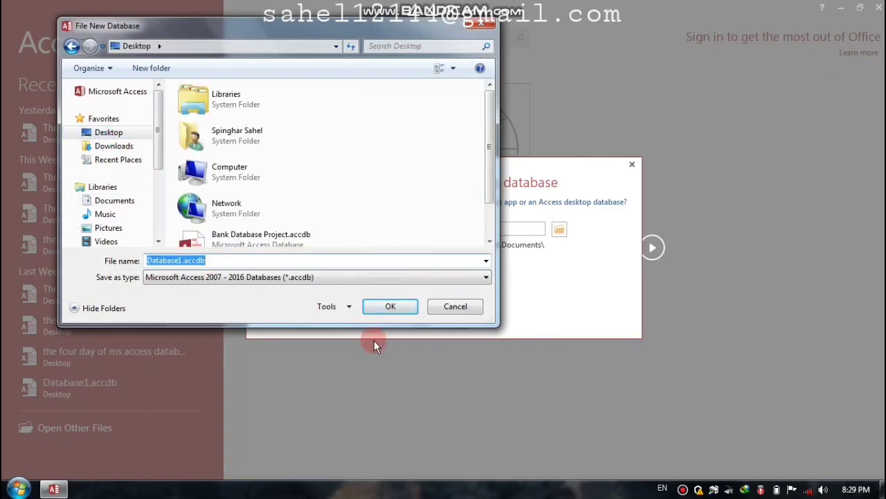
text(The)
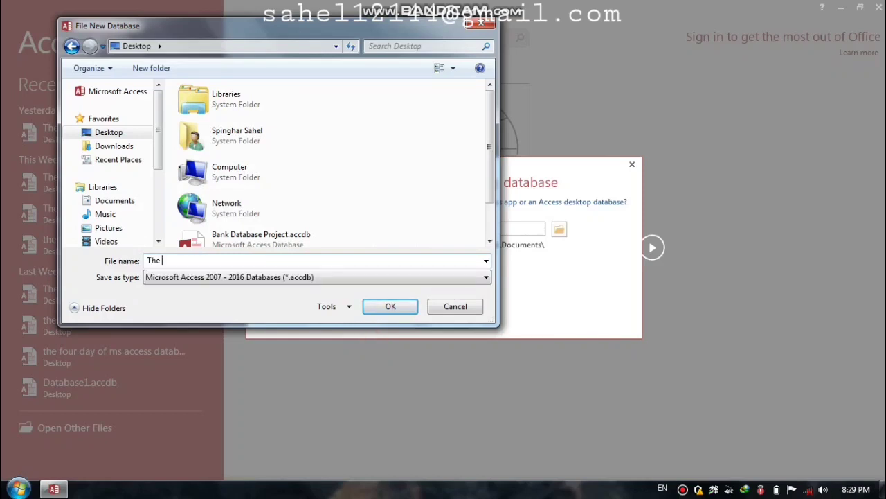
text( Seventh day of ms access database ( Form ))
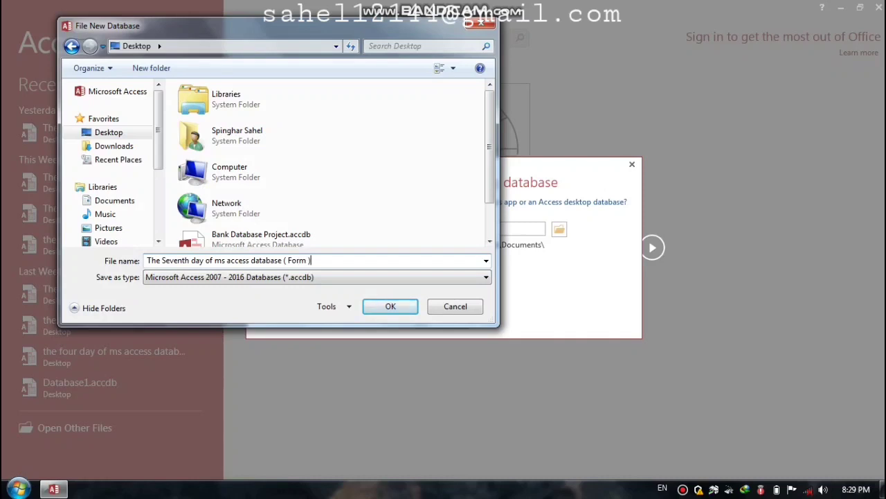
key(Return)
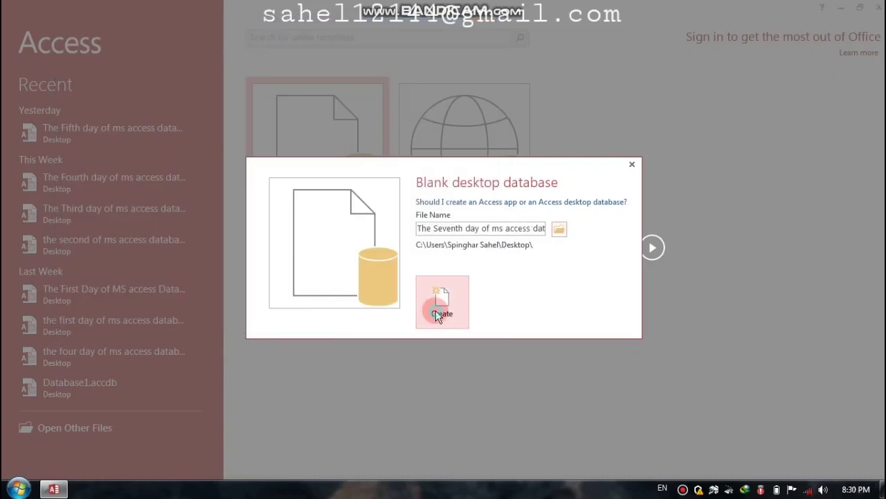
click(438, 315)
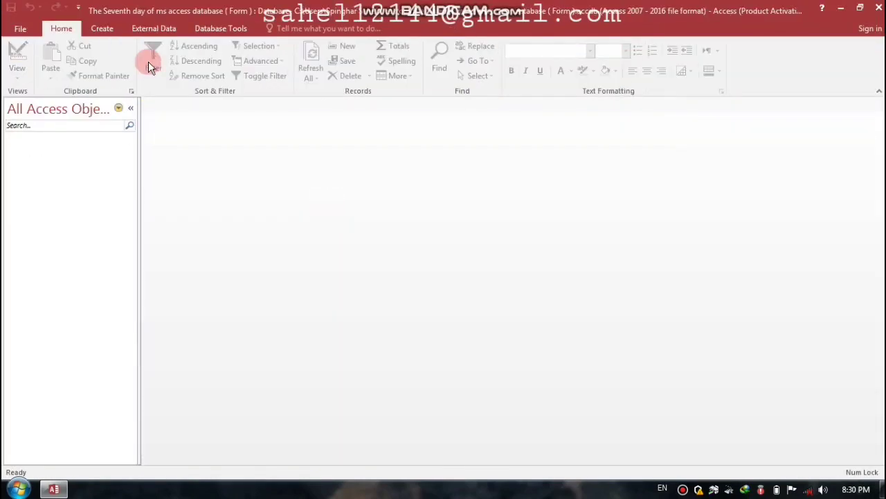
Step: Start a new table design with an AutoNumber ID field and a Name field
click(102, 30)
click(97, 63)
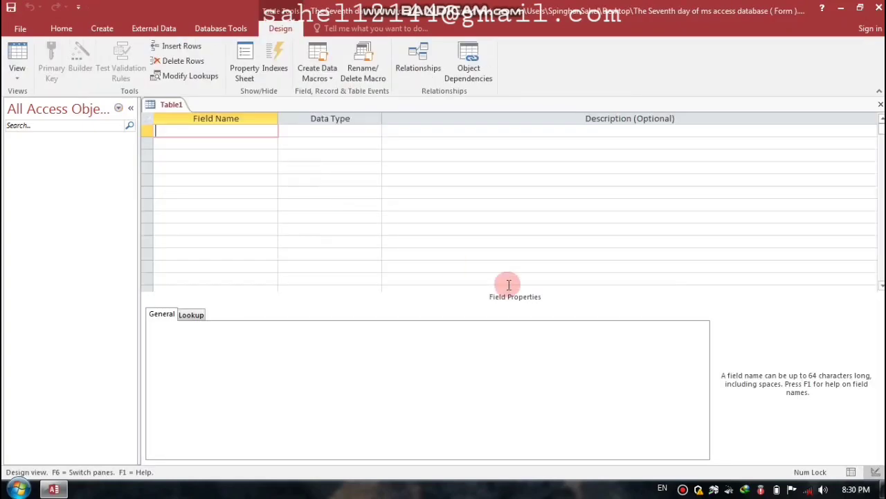
key(Caps_Lock)
text(ID)
key(Return)
text(A)
key(Return)
key(Return)
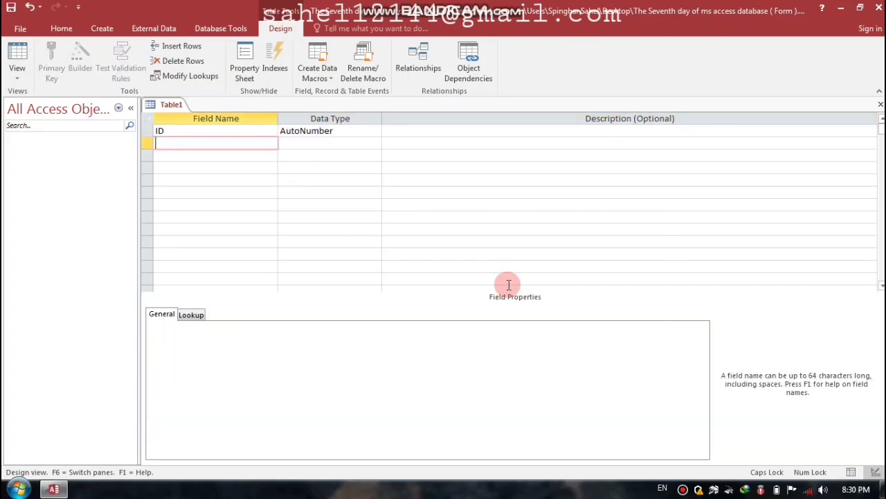
text(N)
key(Caps_Lock)
text(ame)
key(Return)
Step: Add a Currency Salary field and a Short Text Department field
key(Return)
key(Return)
key(Return)
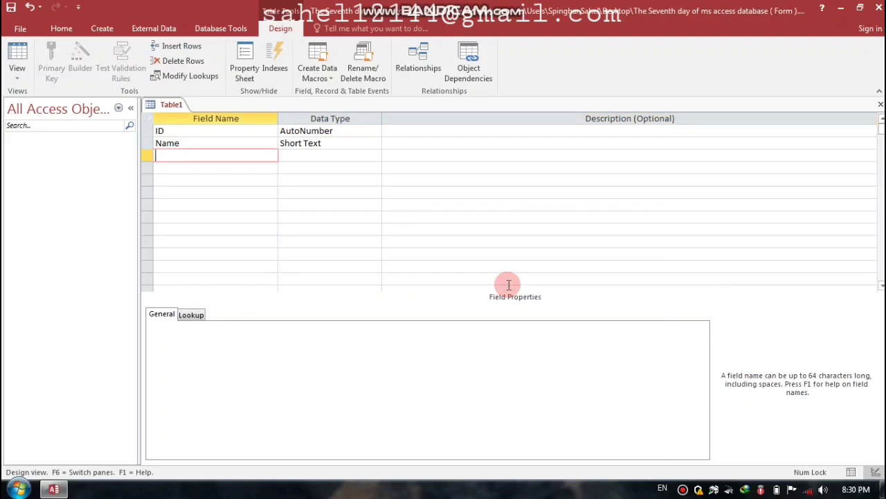
key(Caps_Lock)
text(S)
key(Caps_Lock)
text(alary)
key(Return)
text(currency)
key(Return)
key(Return)
key(Caps_Lock)
text(D)
key(Caps_Lock)
text(epar)
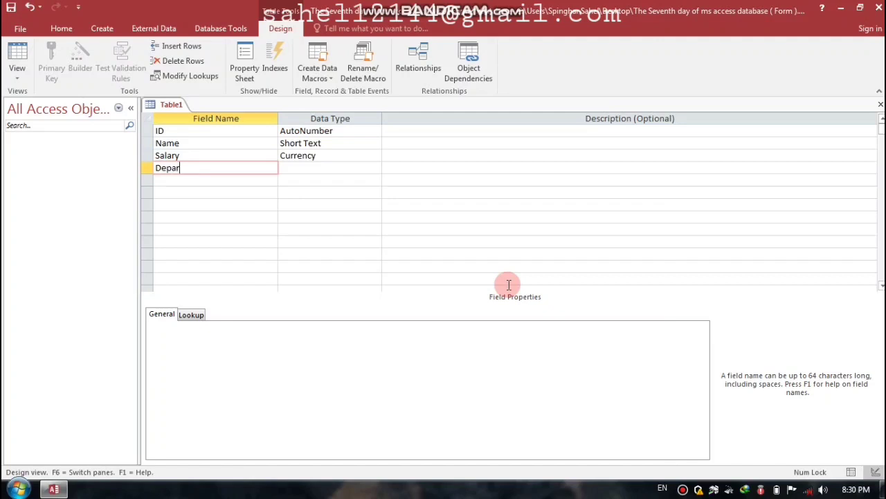
text(tment)
key(Return)
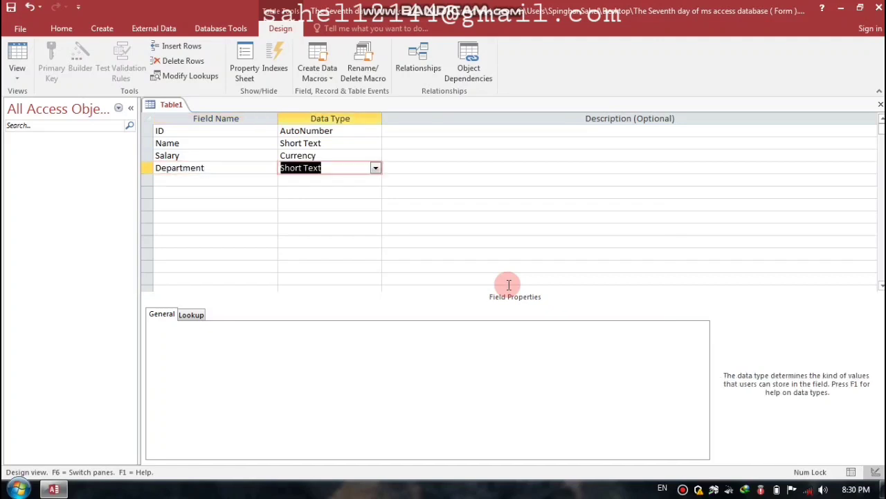
Step: Make ID the primary key and save the table design
key(shift+Tab)
key(Up)
key(Up)
key(Up)
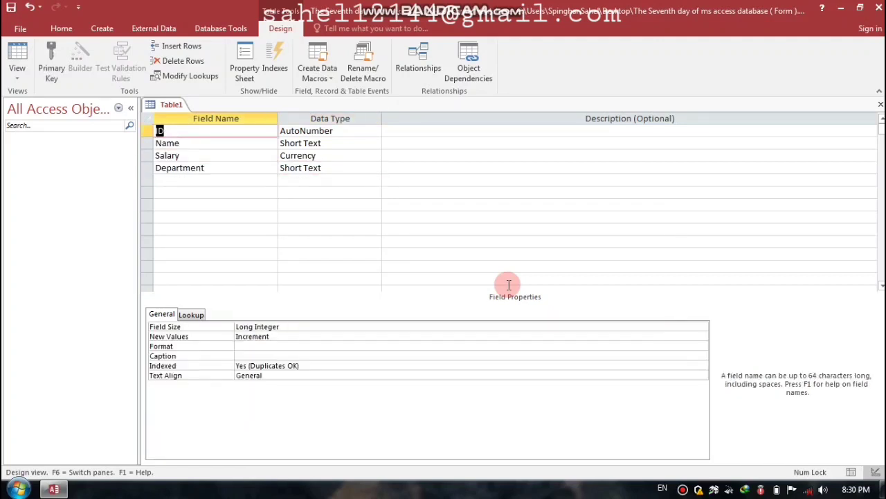
click(52, 52)
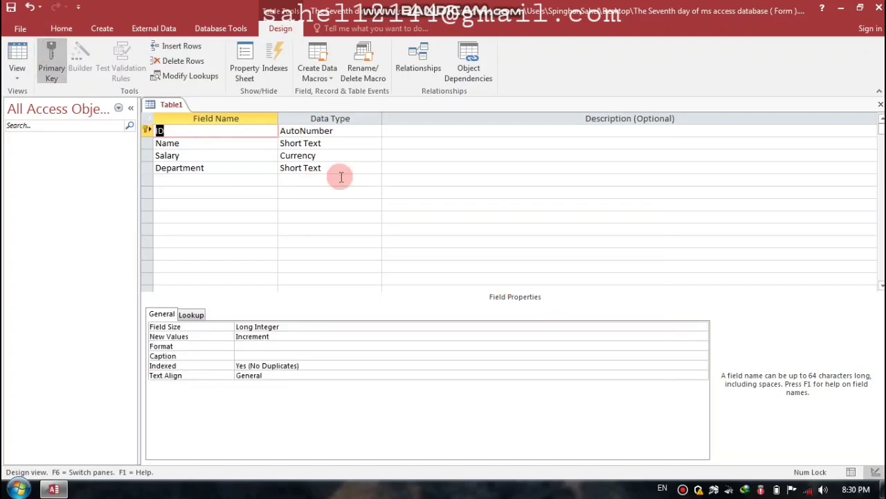
key(ctrl+w)
key(Return)
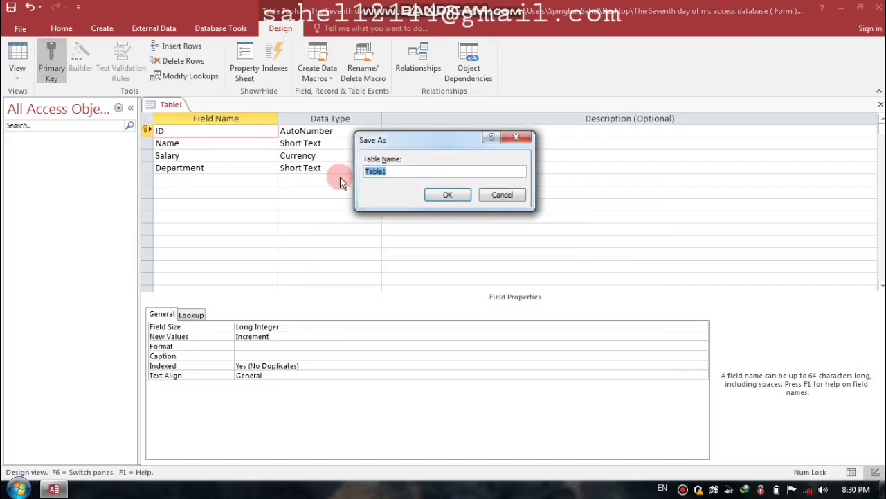
Step: Save the table as Sahel and reopen it in Design View
text(Sahel)
click(455, 197)
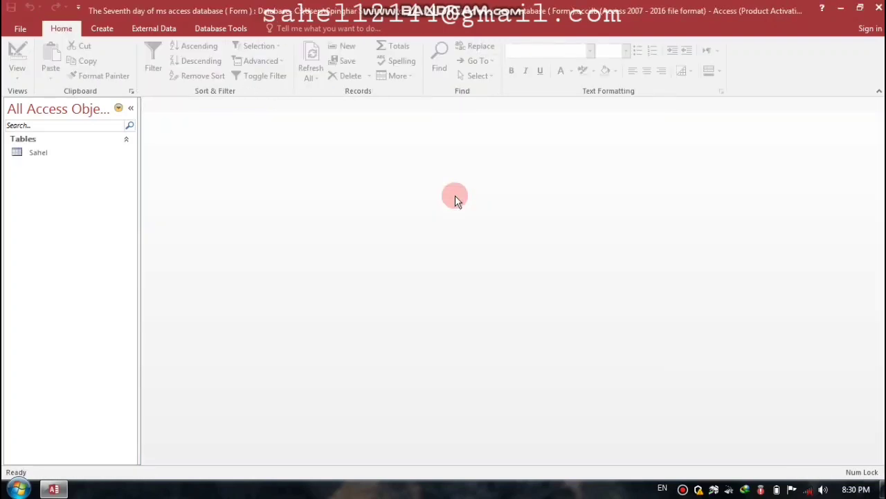
right_click(41, 155)
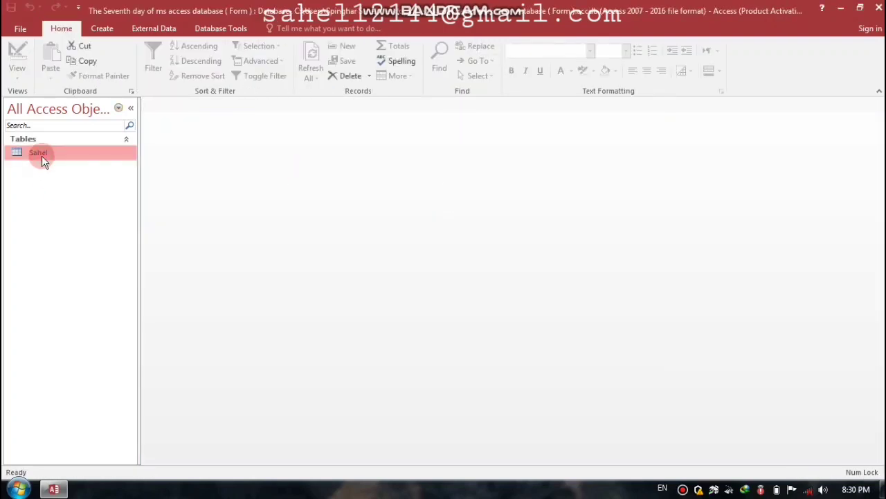
click(76, 180)
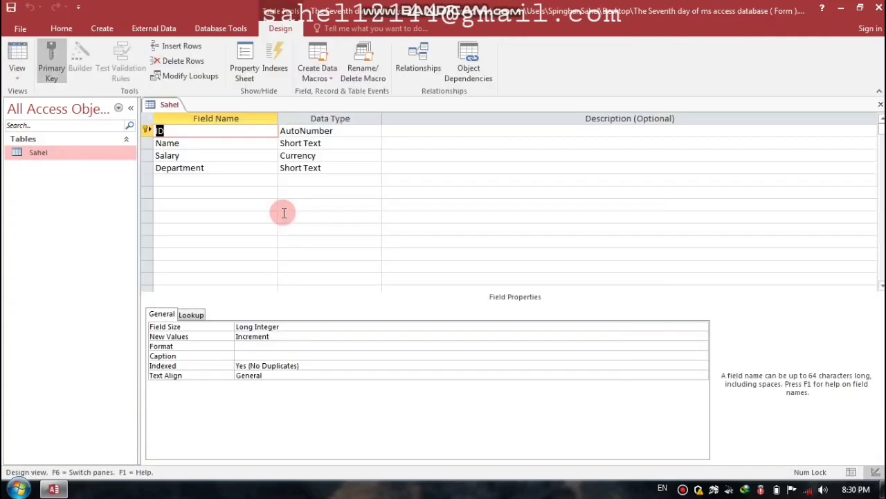
Step: Give Salary a custom Afg currency format, save the design, and open the Sahel datasheet
click(319, 157)
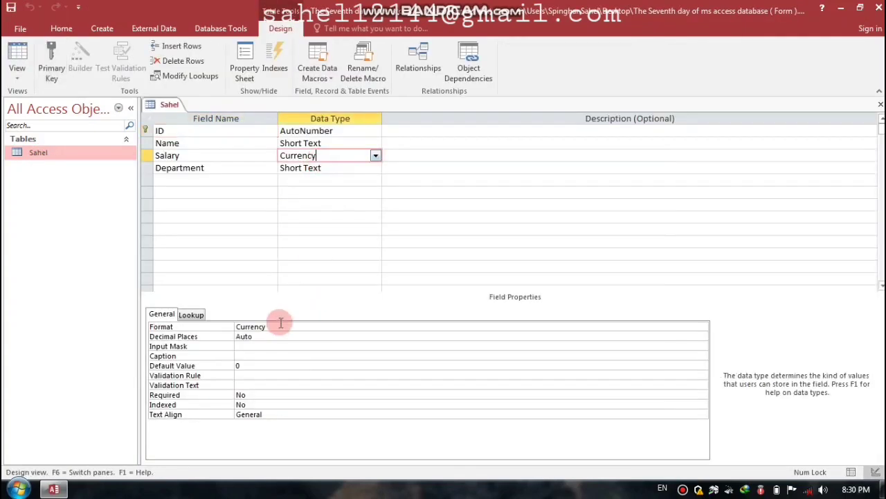
click(279, 327)
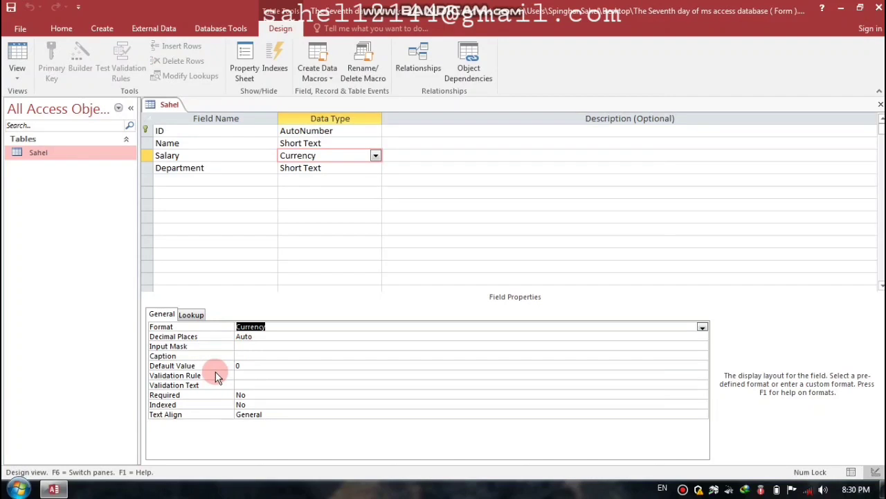
text(1)
text(Afg)
text(";)
text(##00)
key(Return)
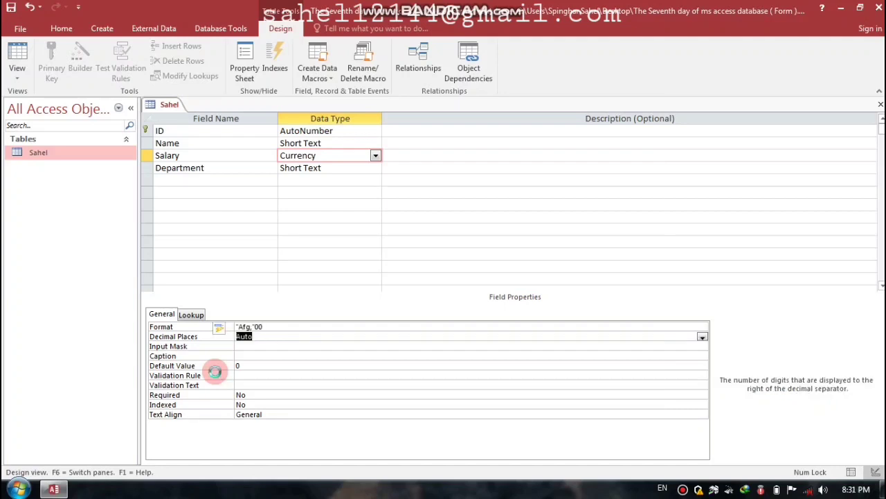
key(ctrl+w)
key(Return)
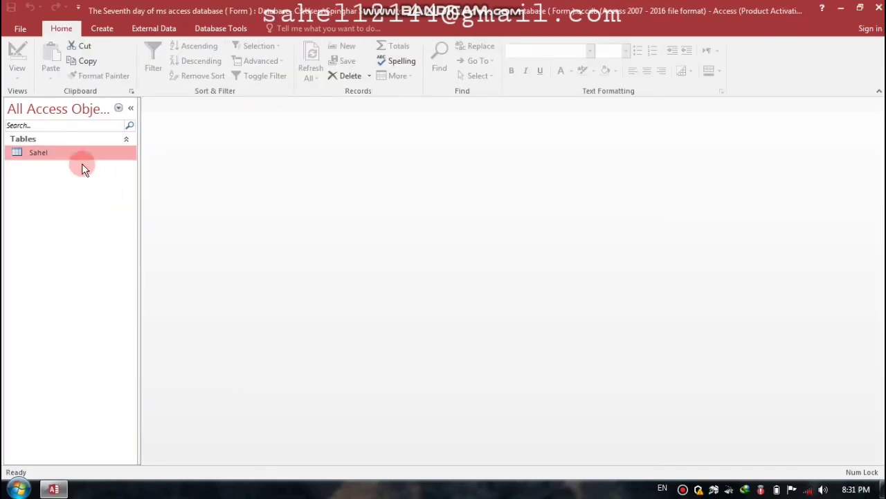
double_click(73, 153)
Step: Enter the first employee record: the employee's name, salary 5000, department HR Officer
click(242, 131)
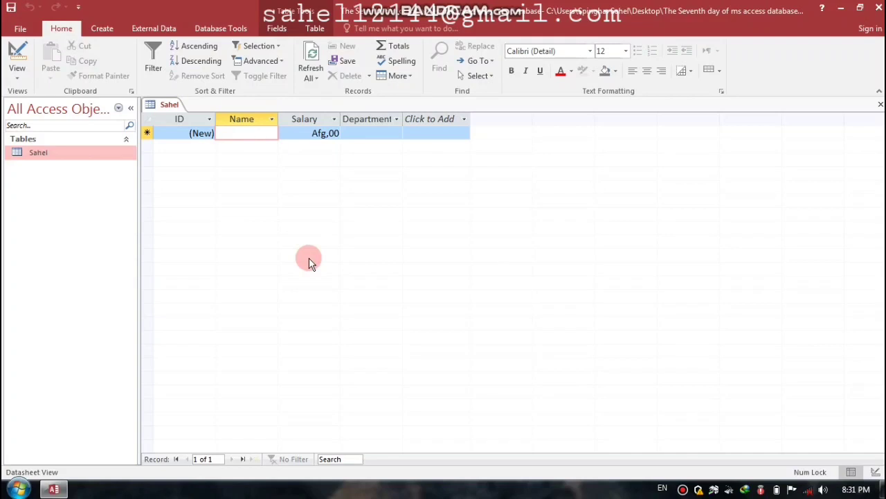
text(Ali)
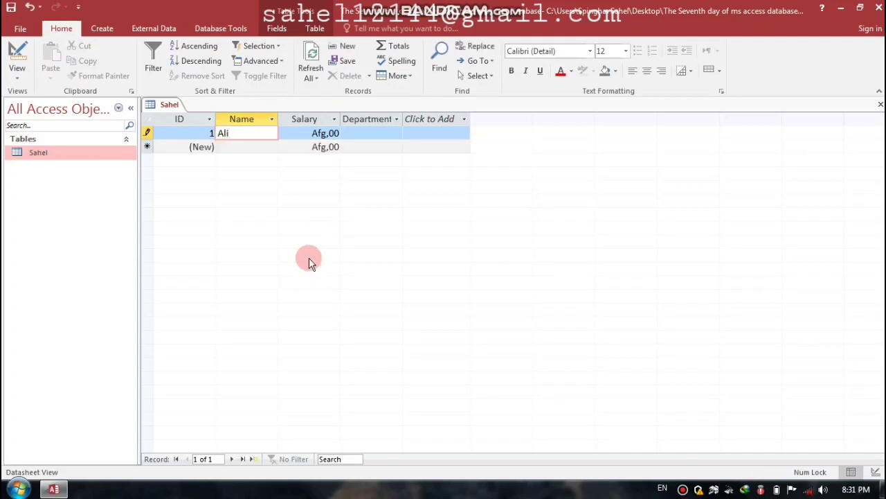
key(Tab)
text(5000)
key(Tab)
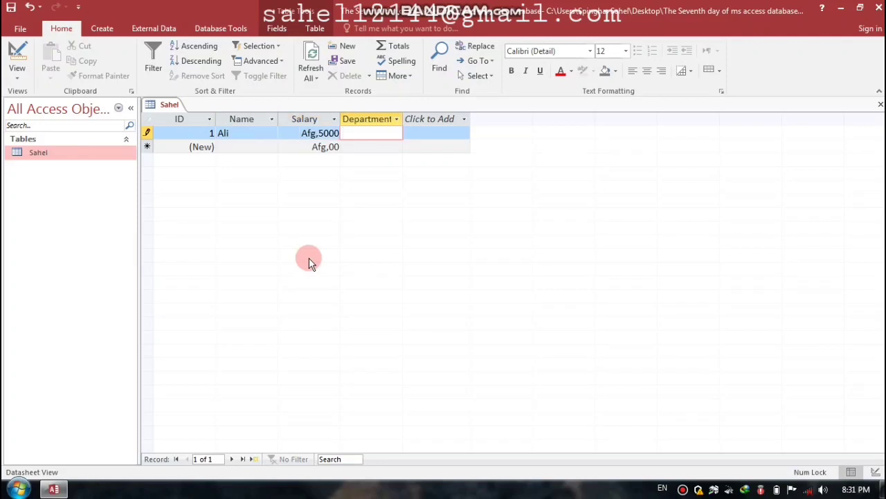
key(Caps_Lock)
text(HR O)
key(Caps_Lock)
text(fficer)
key(Tab)
Step: Enter the second employee record: the employee's name, salary 40000, department HR Officer
key(Caps_Lock)
text(N)
key(Caps_Lock)
text(oor)
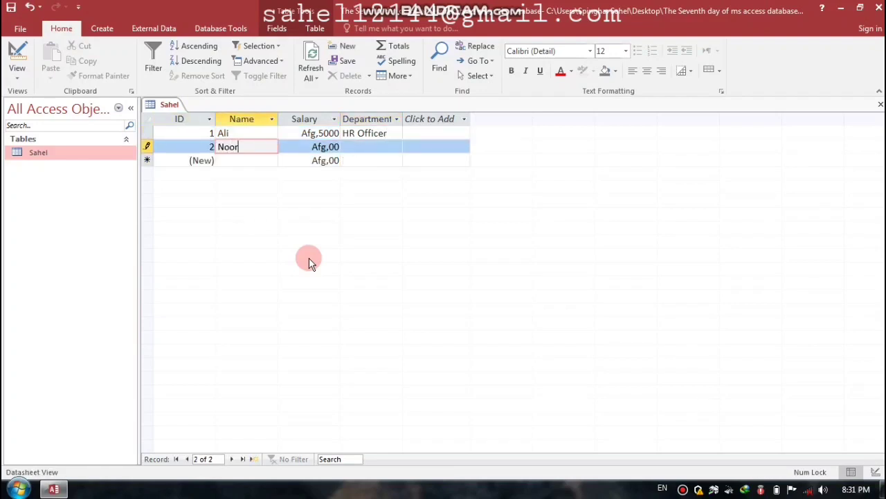
key(Tab)
text(40000)
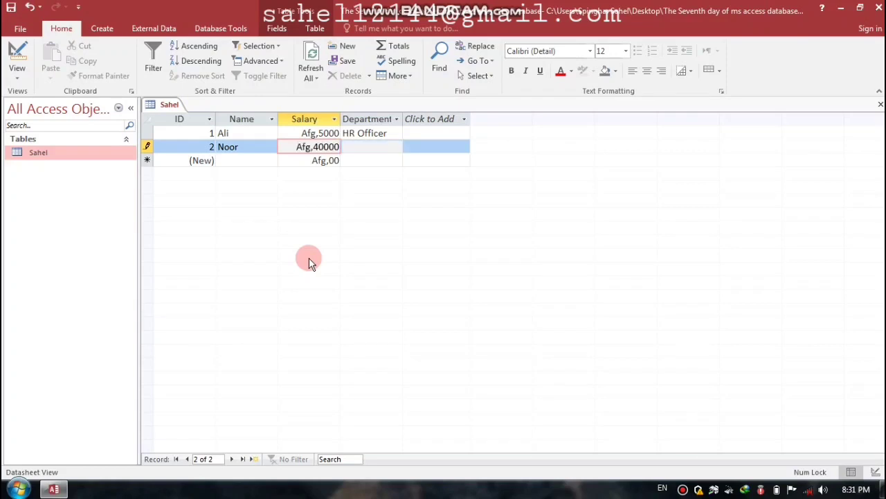
key(Tab)
key(Caps_Lock)
text(HR O)
key(Caps_Lock)
text(f)
key(Caps_Lock)
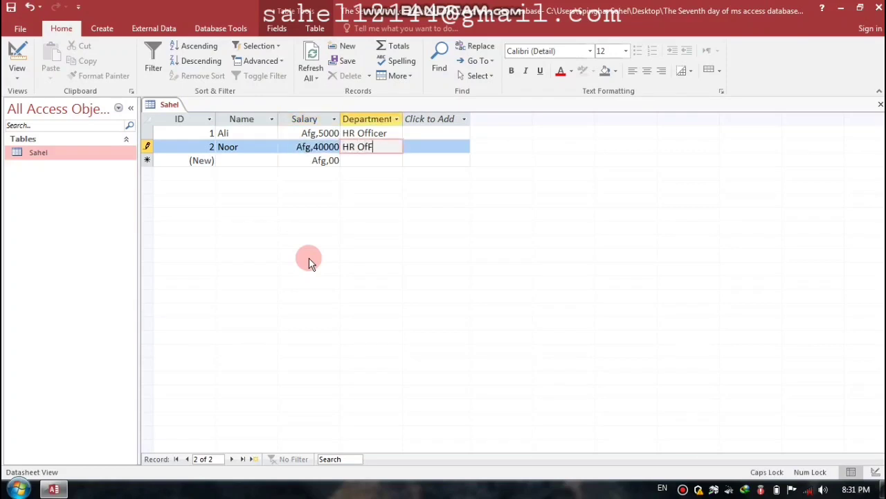
key(Caps_Lock)
text(ficer)
key(Tab)
Step: Enter the third employee record: the employee's name, salary 5000, department HR Officer
key(Caps_Lock)
text(K)
key(Caps_Lock)
text(han)
key(Tab)
text(5000)
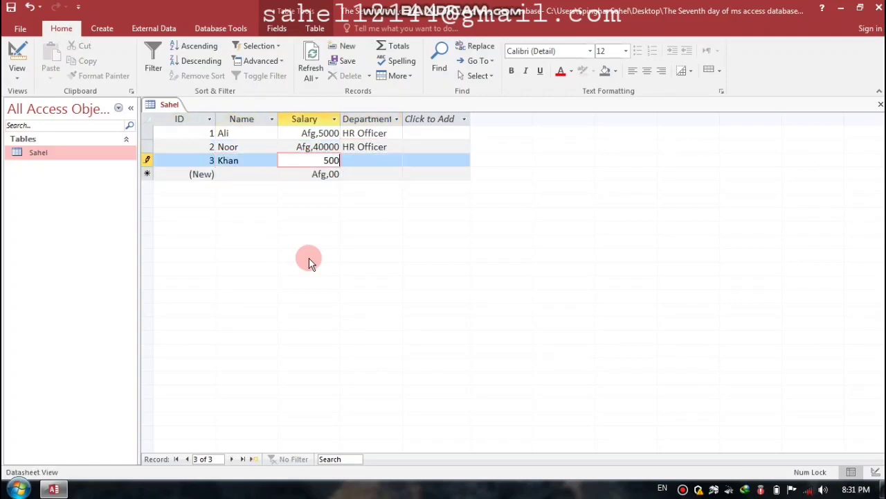
key(Tab)
key(Caps_Lock)
text(H)
key(Caps_Lock)
key(Caps_Lock)
text(R OF)
key(BackSpace)
key(Caps_Lock)
text(fficer)
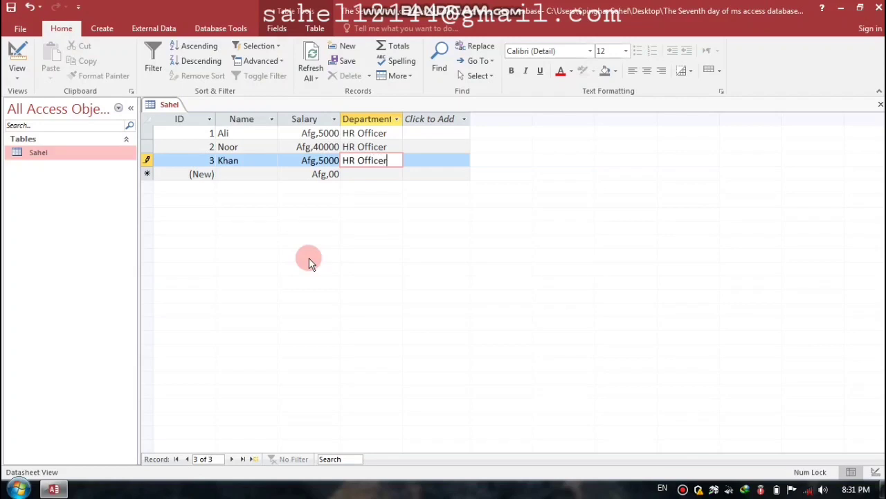
key(Tab)
Step: Enter the fourth employee record: the employee's full name, salary 6000, department Manager
key(Caps_Lock)
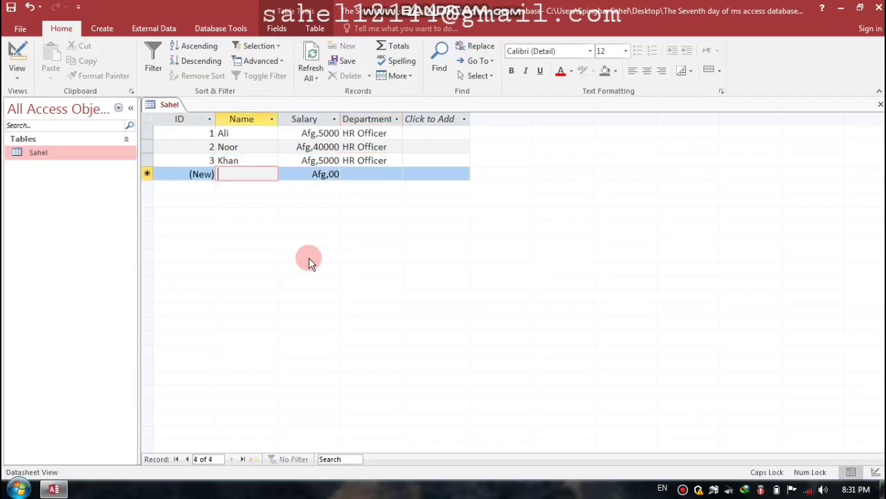
key(Caps_Lock)
key(Caps_Lock)
key(Caps_Lock)
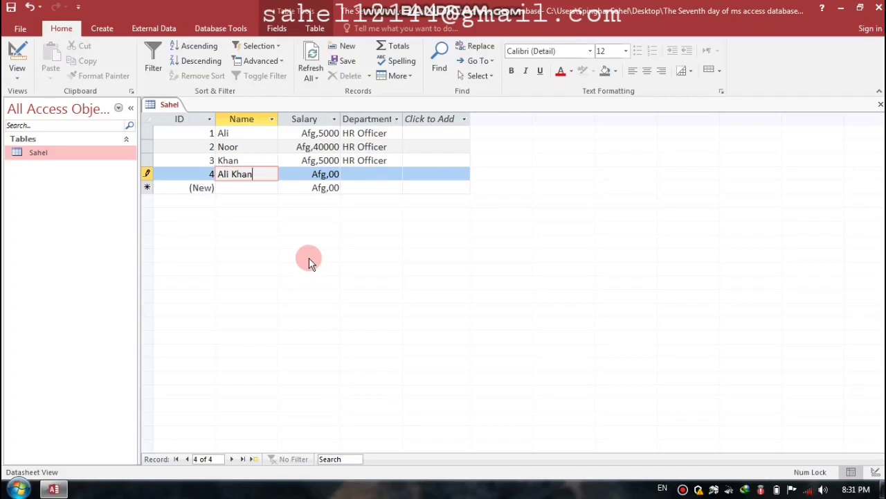
key(Tab)
text(6000)
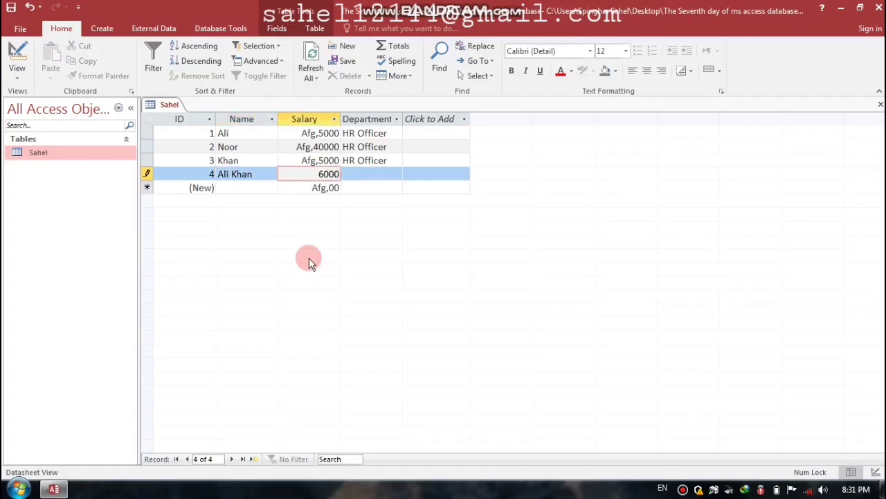
key(Tab)
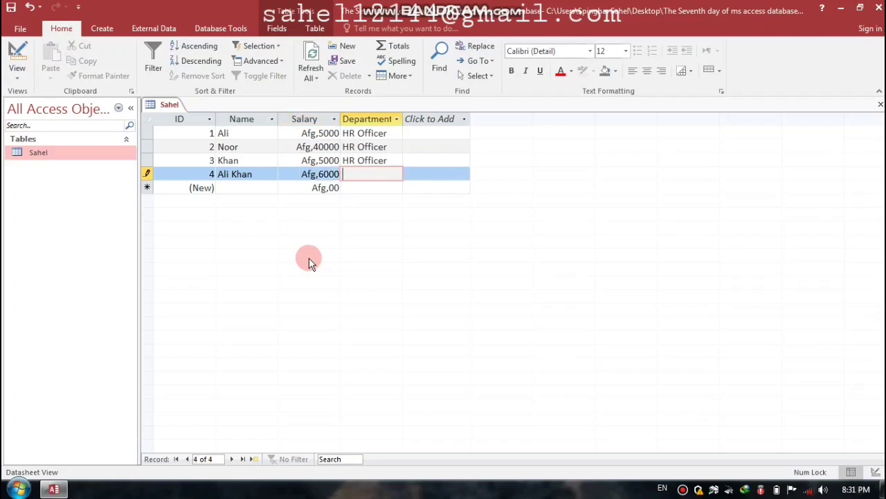
key(Caps_Lock)
text(M)
key(Caps_Lock)
text(anager)
key(Tab)
key(Tab)
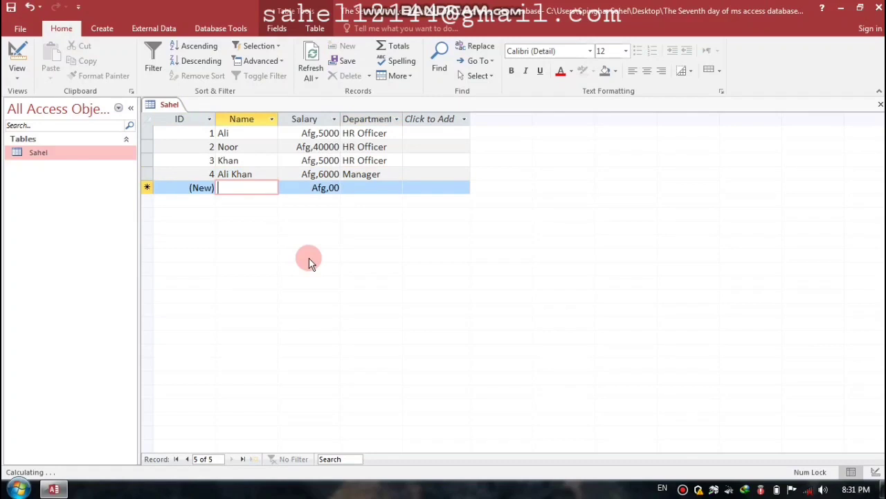
Step: Add record 5: an employee name, salary 50000, department Manager
text(q)
key(BackSpace)
key(Caps_Lock)
text(Q)
key(Caps_Lock)
text(ade)
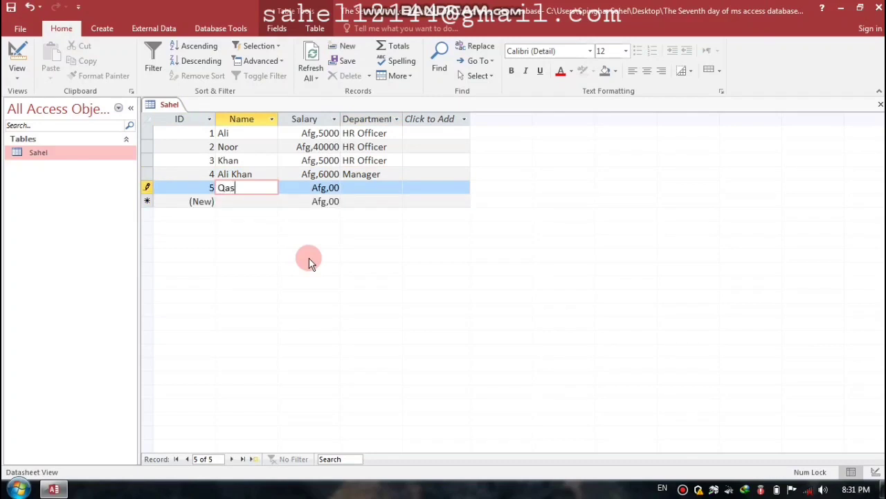
key(BackSpace)
key(BackSpace)
text(der)
key(Tab)
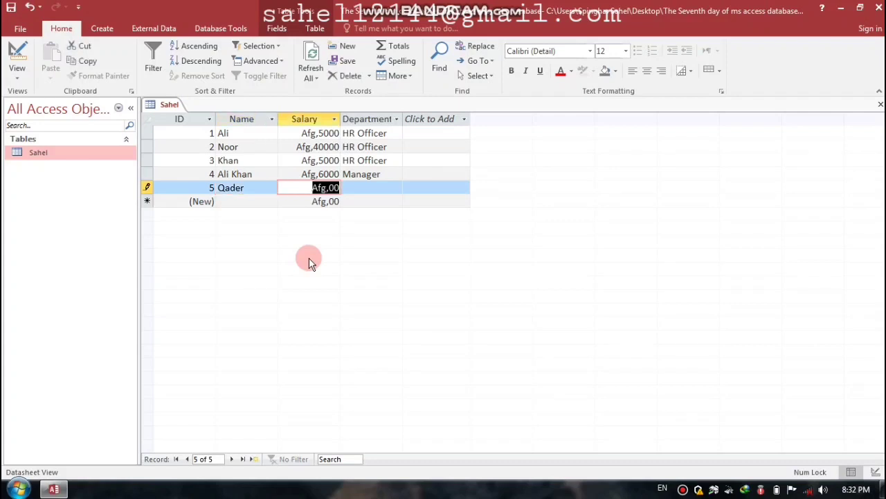
text(50000)
key(Tab)
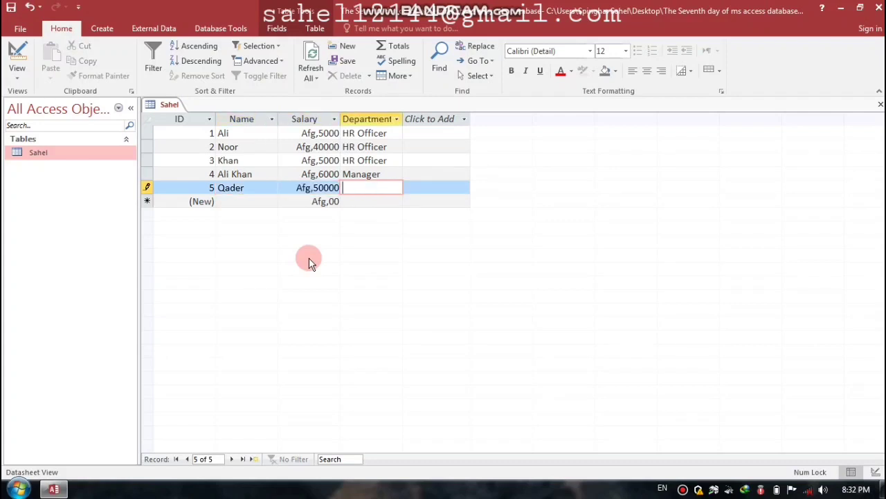
text(Manager)
key(Tab)
Step: Add record 6: an employee name, salary 5000, department Manager
click(255, 201)
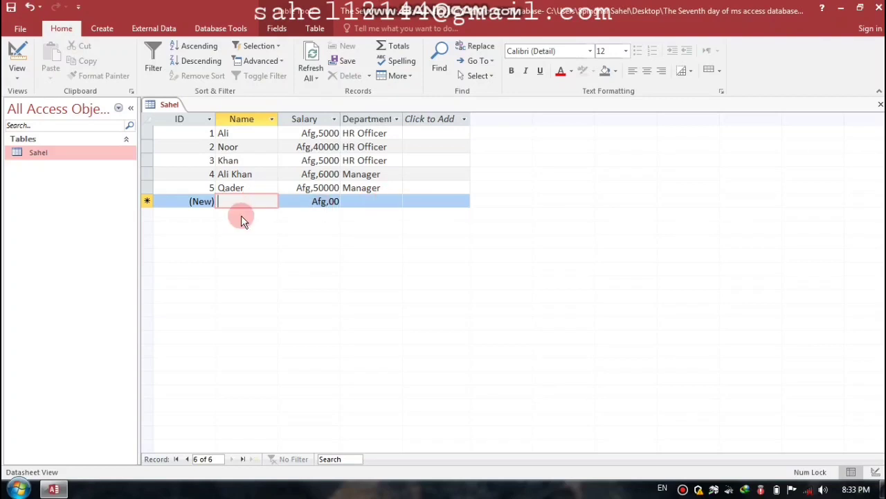
text(Yousuf)
key(Tab)
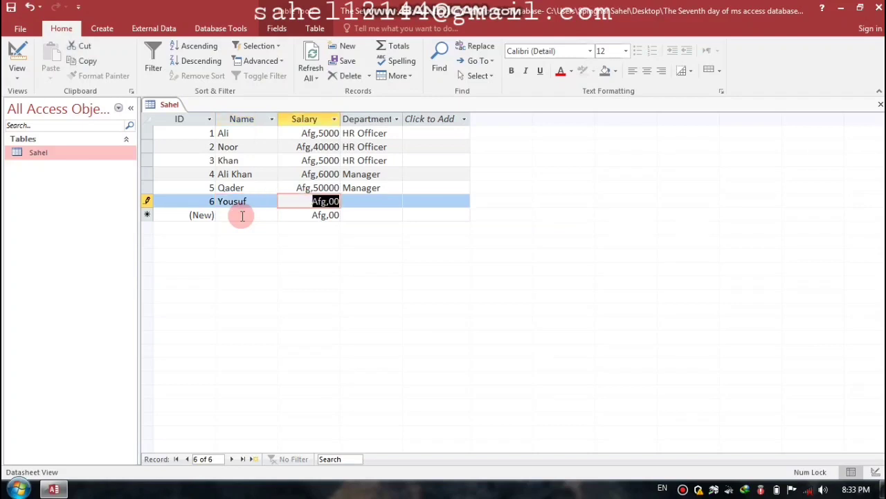
text(5000)
key(Tab)
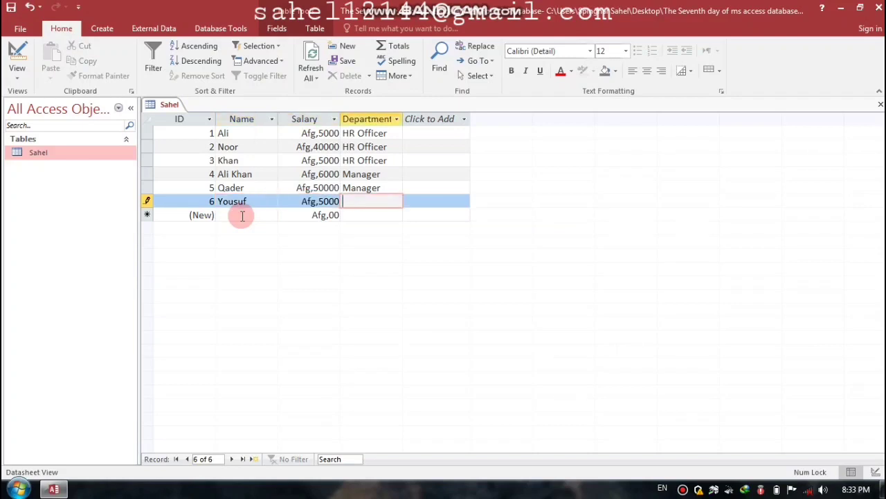
text(Manager)
click(242, 215)
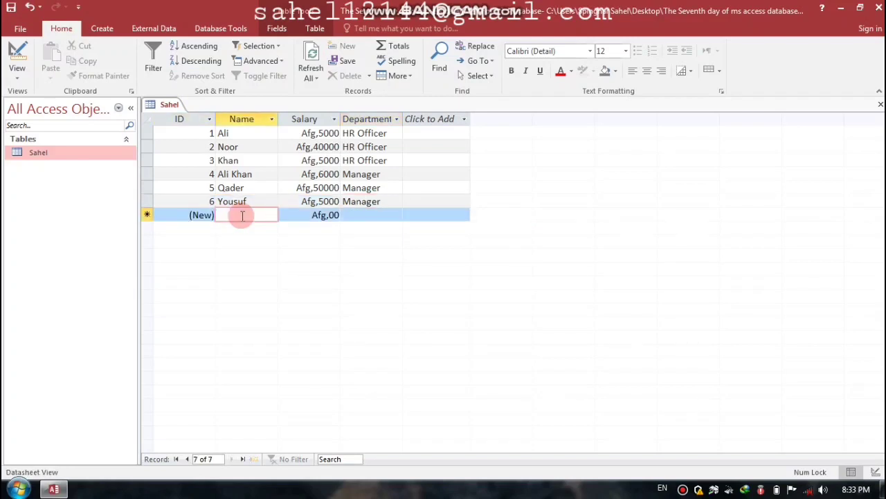
Step: Add record 7: an employee name, salary 5000, department Finance
key(Caps_Lock)
text(A)
key(BackSpace)
text(W)
key(Caps_Lock)
text(ais)
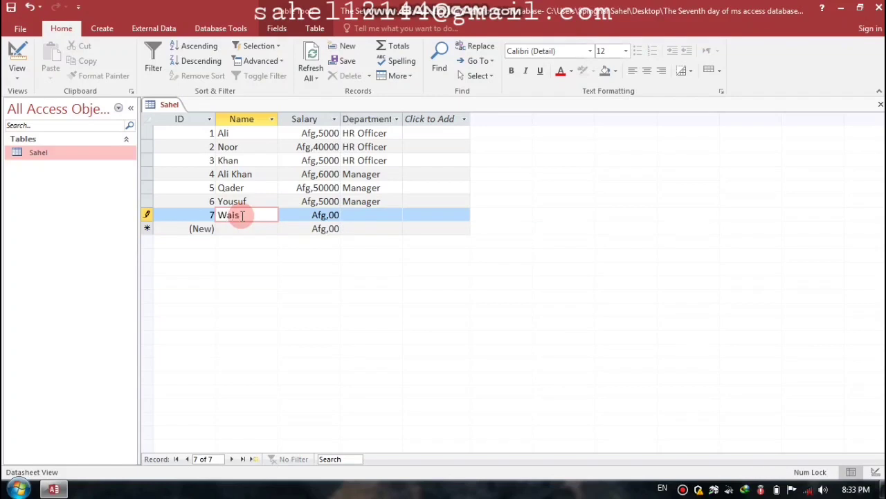
key(Tab)
text(5000)
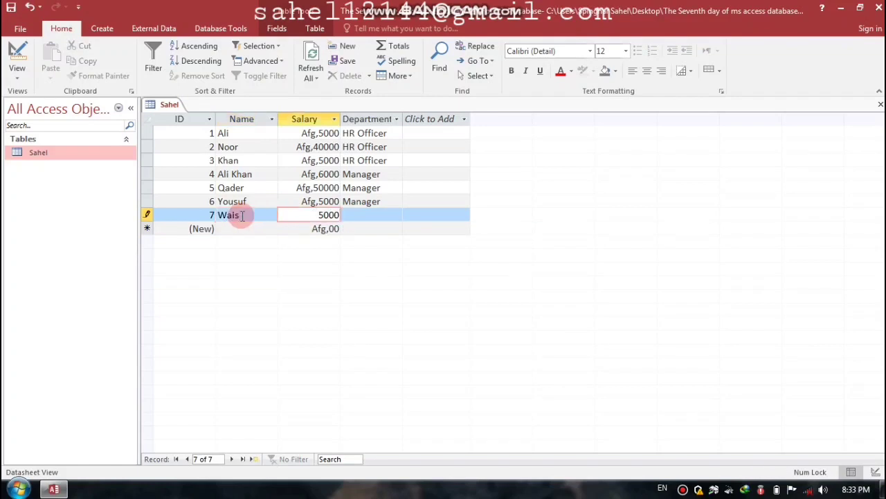
key(Tab)
key(Caps_Lock)
text(F)
key(Caps_Lock)
text(ina)
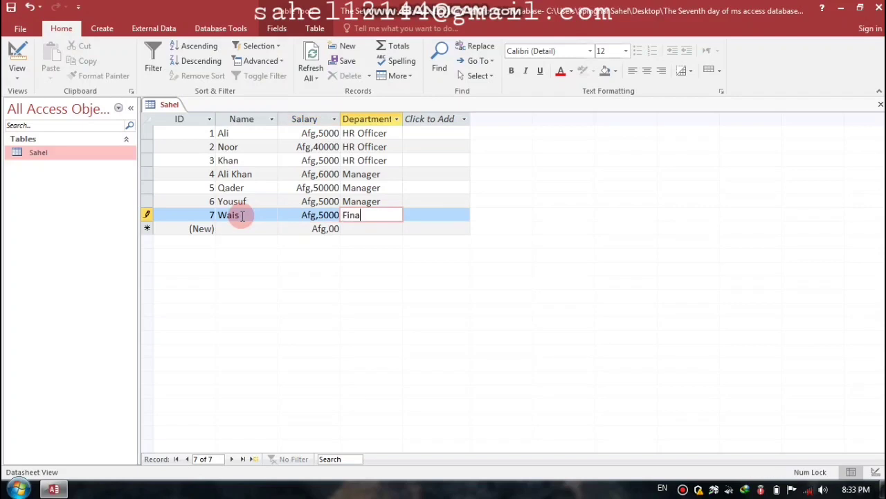
text(nce)
key(Tab)
Step: Add record 8: an employee name, salary 6000, department Finance
key(Caps_Lock)
text(T)
key(Caps_Lock)
text(ahir)
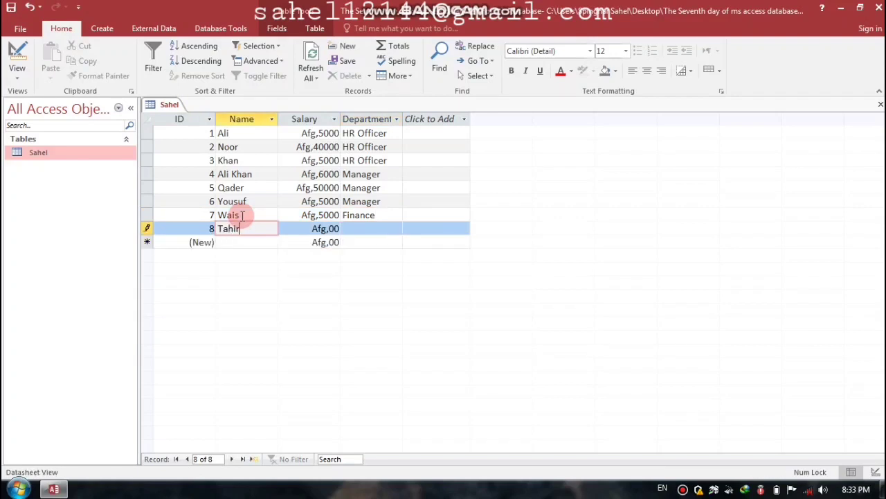
key(Tab)
text(6000)
key(Tab)
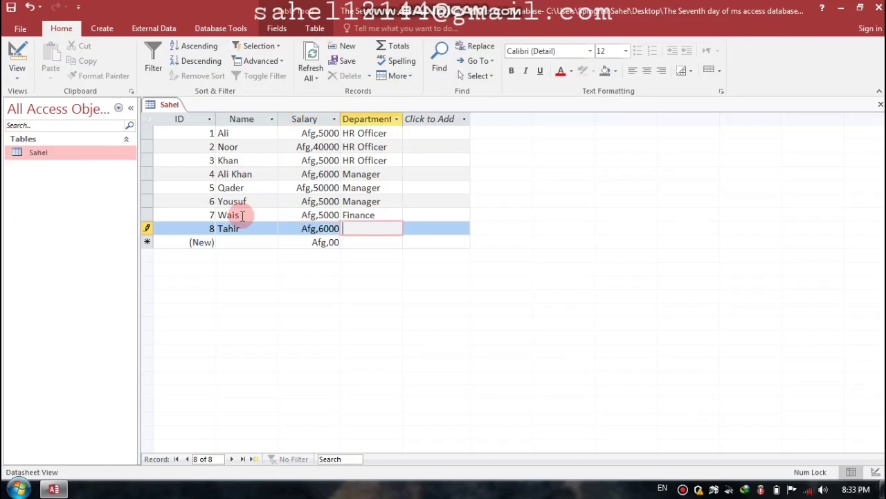
key(Caps_Lock)
text(F)
key(Caps_Lock)
text(inance)
key(Tab)
key(Tab)
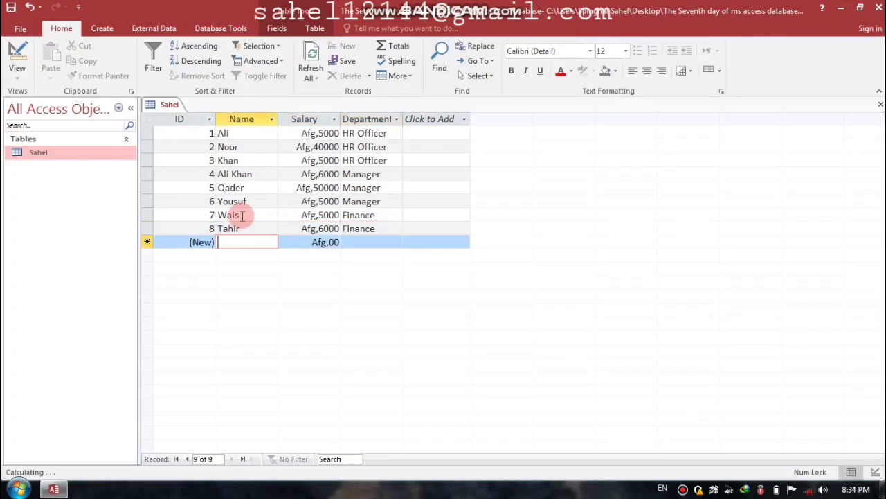
Step: Add record 9: an employee name, salary 6000, department Finance
text(Omer)
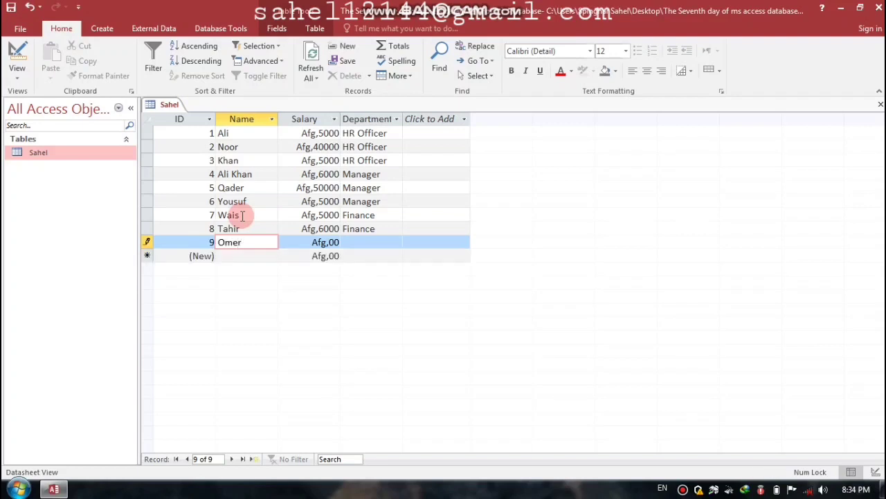
key(Tab)
text(6000)
key(Tab)
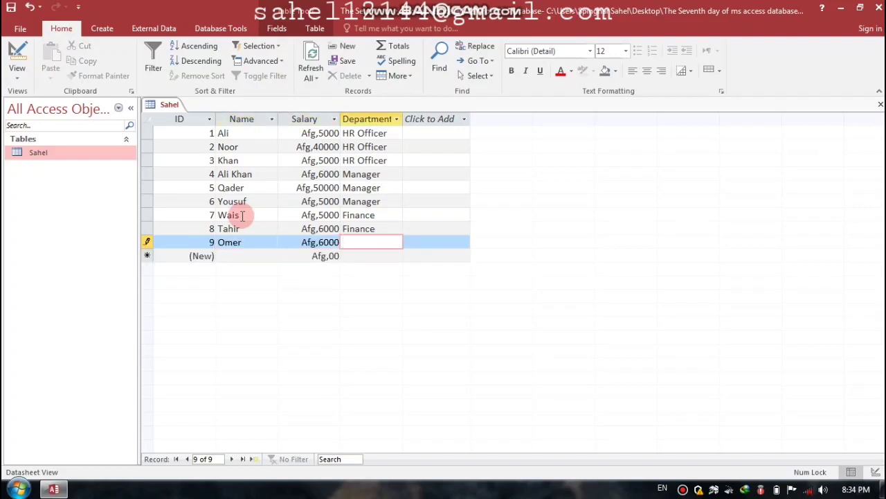
text(Financf)
key(BackSpace)
text(e)
key(Tab)
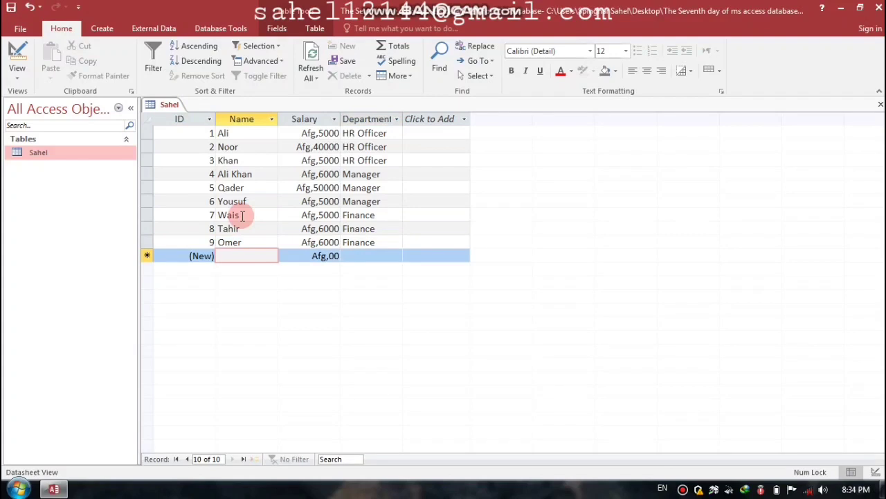
Step: Add record 10 with salary 500 in Finance and return to the first record
text(Gul)
key(Tab)
text(500)
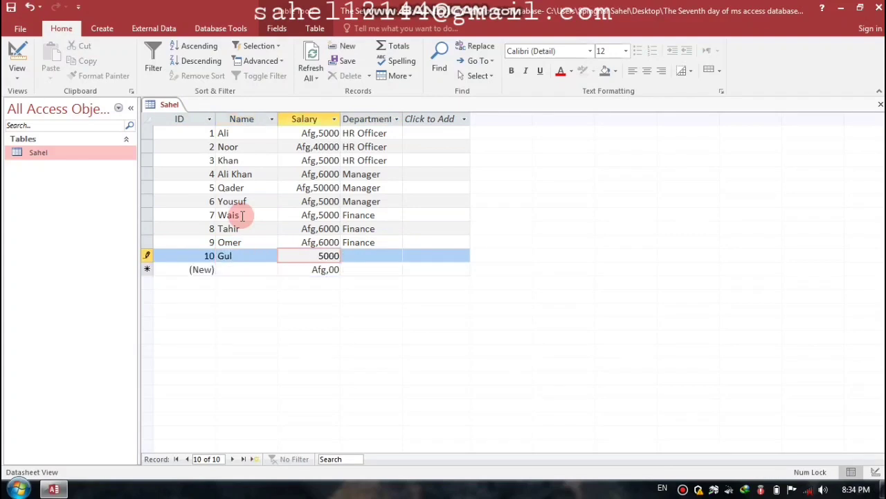
key(Tab)
text(Fin)
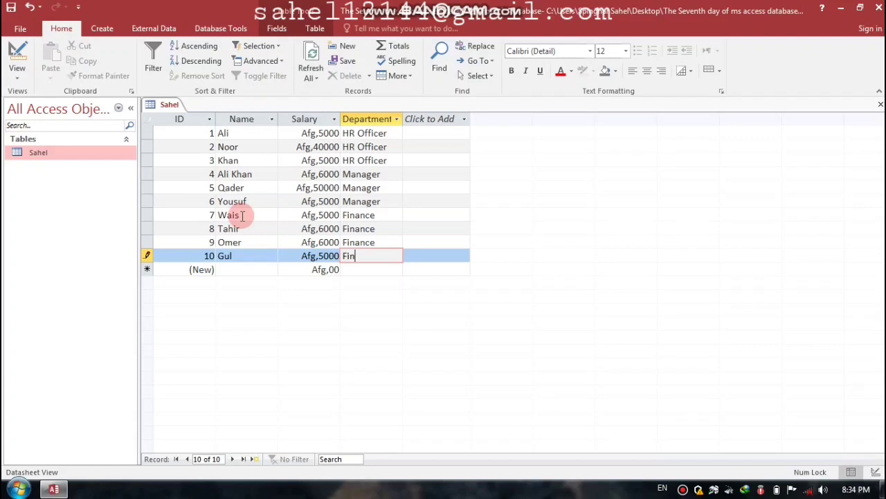
text(ance)
key(Tab)
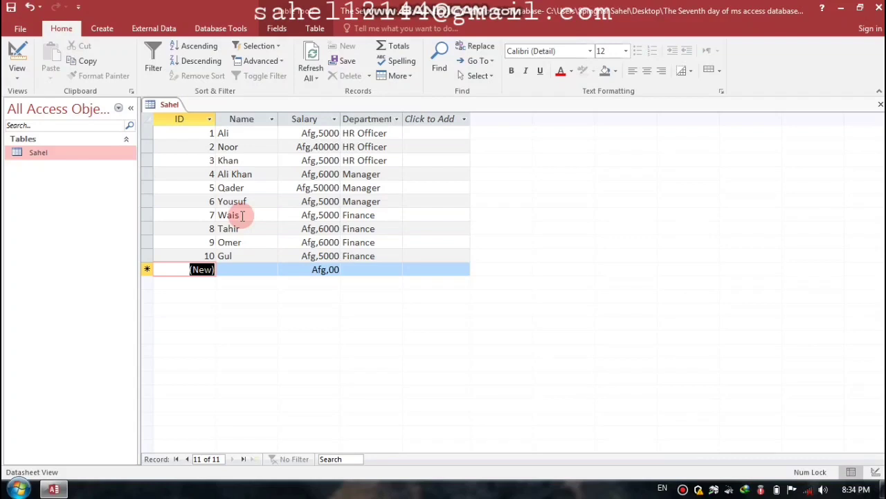
click(391, 134)
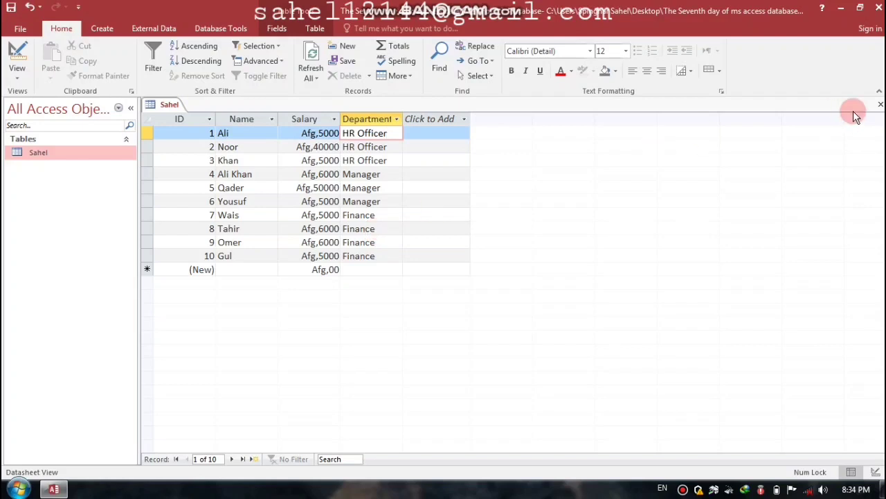
Step: Close the table and start a new query design containing all four Sahel fields
click(881, 106)
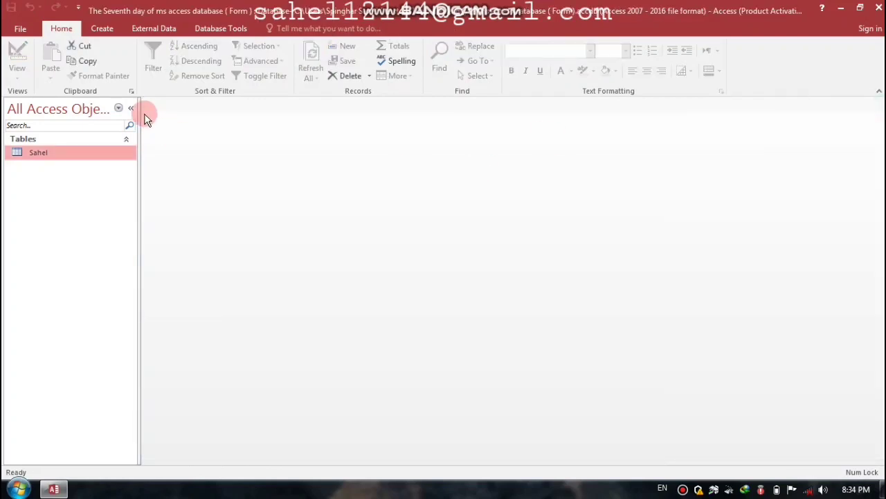
click(107, 32)
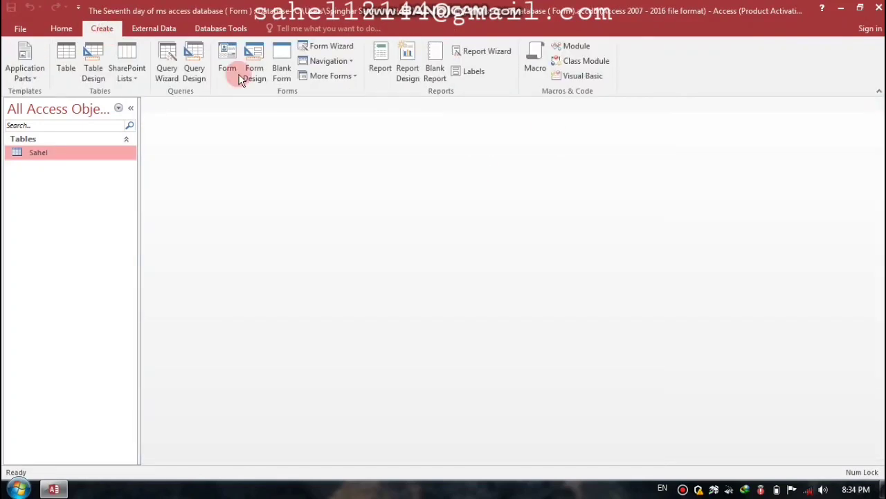
click(192, 65)
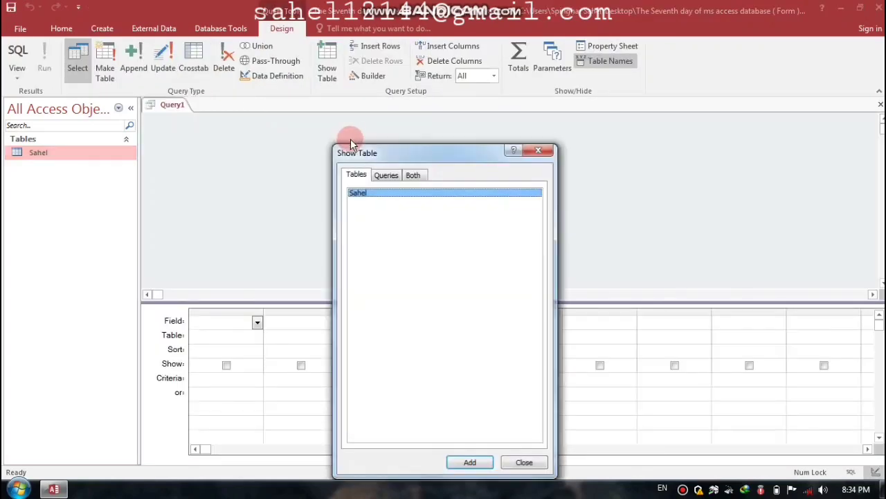
click(471, 462)
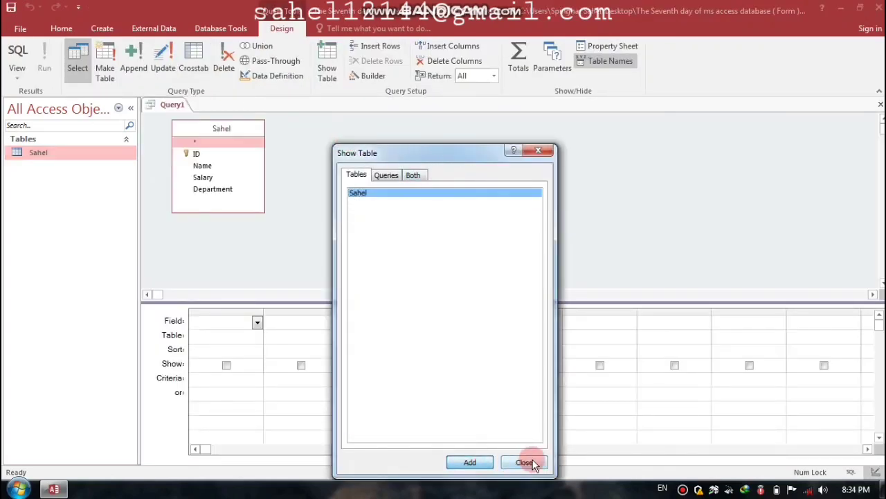
click(524, 462)
double_click(224, 127)
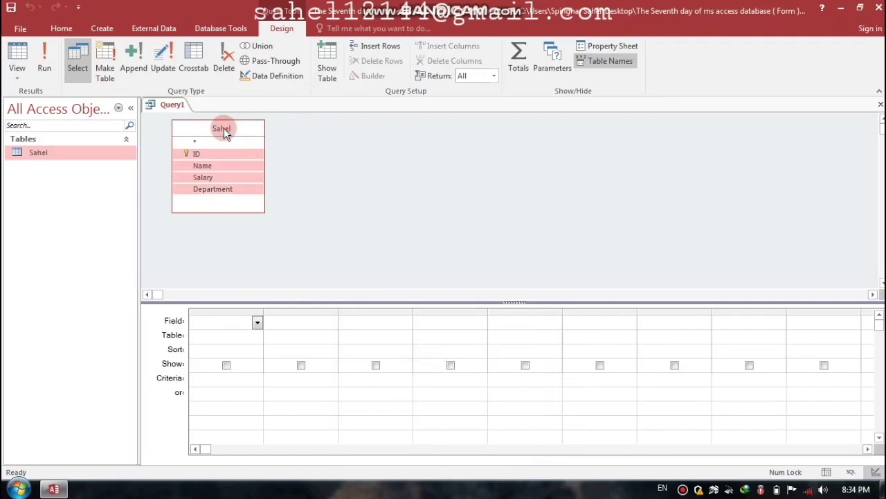
drag(208, 153, 232, 328)
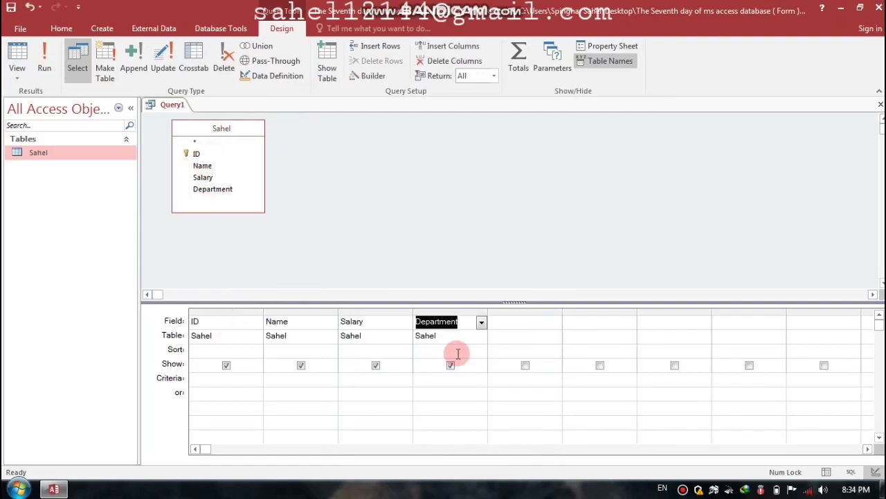
click(451, 378)
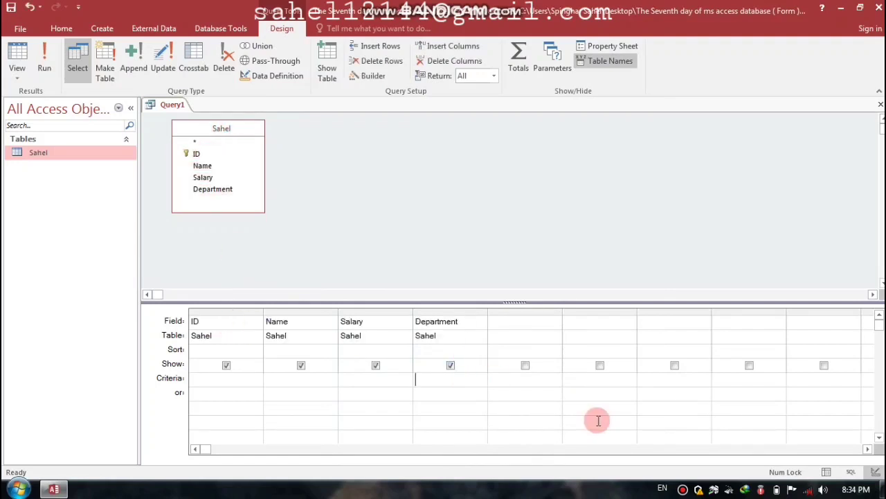
Step: Enter HROfficer as the Department criterion
key(Caps_Lock)
text(HR)
key(Caps_Lock)
text(o)
key(BackSpace)
key(Caps_Lock)
text(O)
key(Caps_Lock)
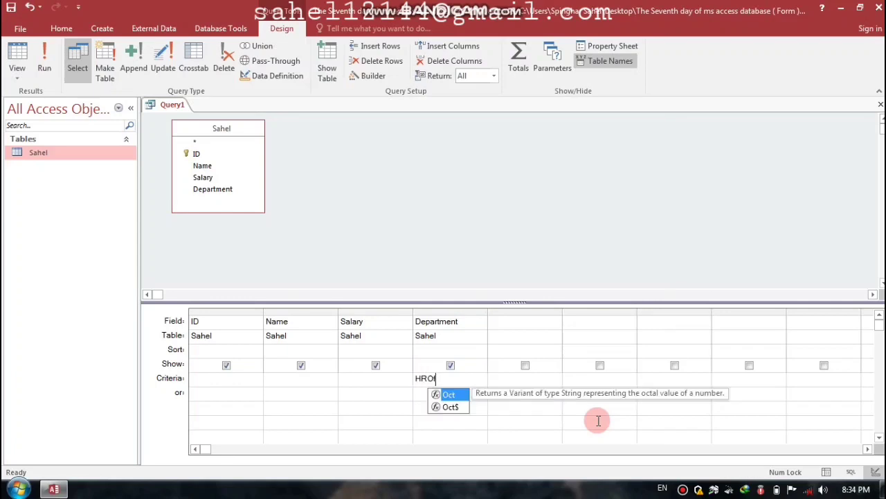
text(fficer)
key(Tab)
Step: Close the query and save it as HR Officer
key(ctrl+w)
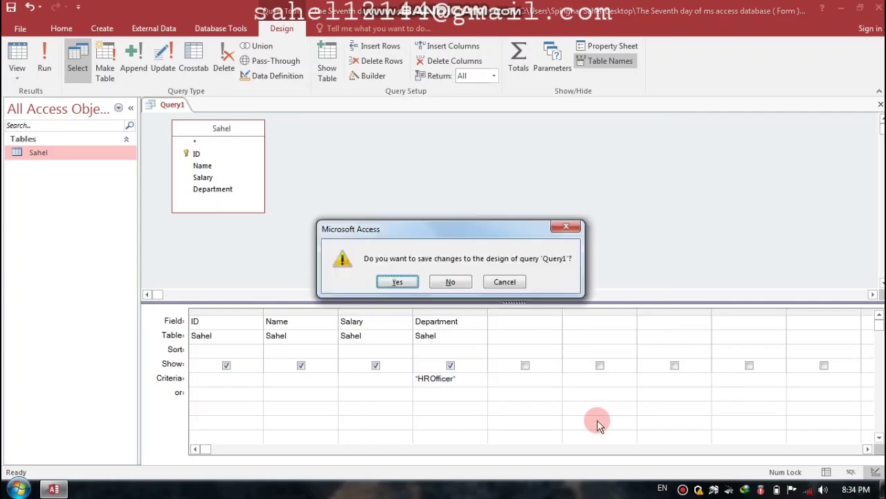
key(Return)
key(Caps_Lock)
text(HR)
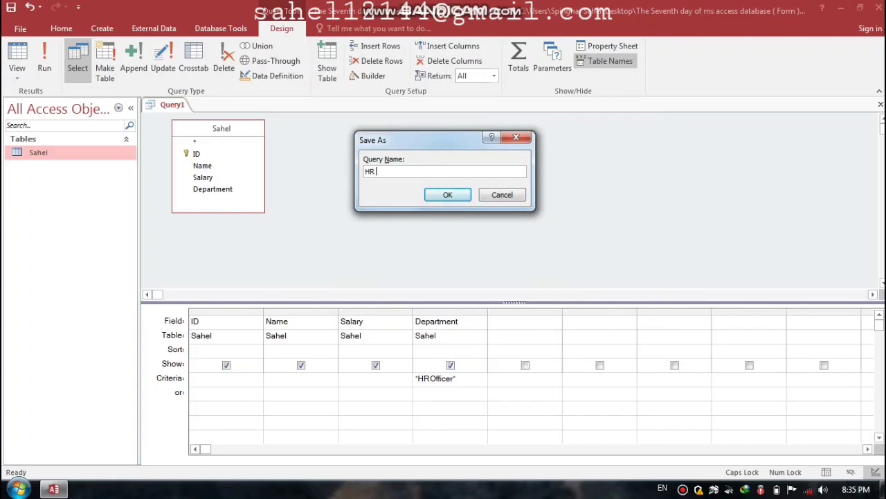
key(Caps_Lock)
key(Caps_Lock)
key(Caps_Lock)
text(o)
key(Caps_Lock)
text(O)
key(Caps_Lock)
text(fficer)
key(Return)
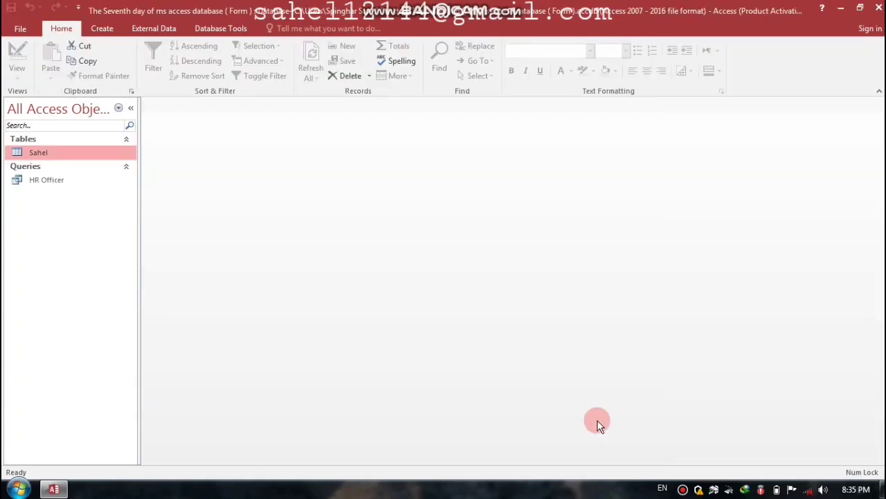
Step: Start a new query design with all Sahel fields in the grid
click(104, 33)
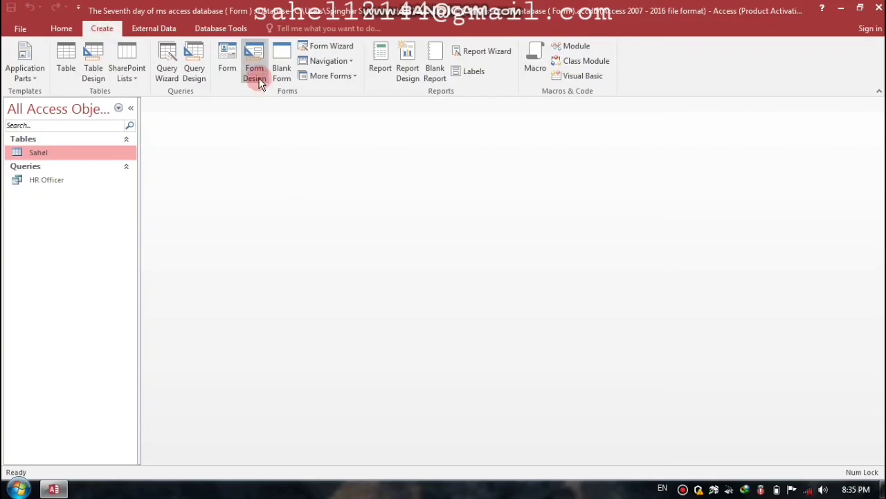
click(193, 61)
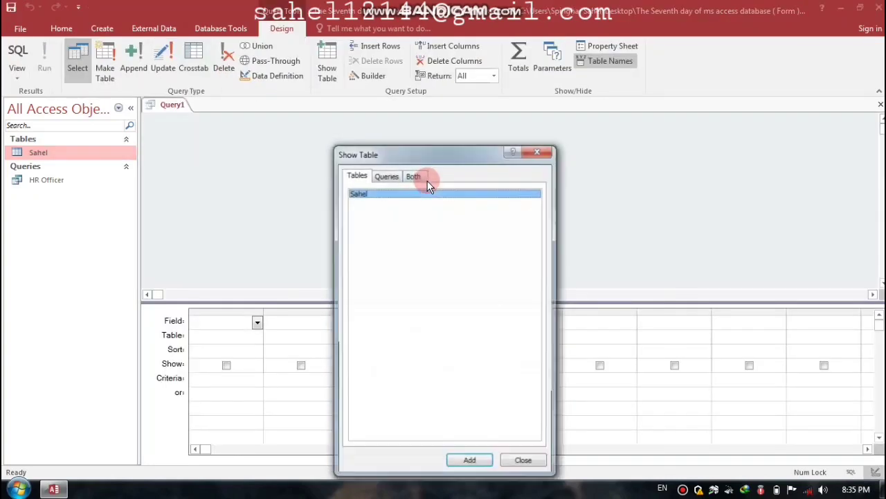
click(463, 451)
click(525, 461)
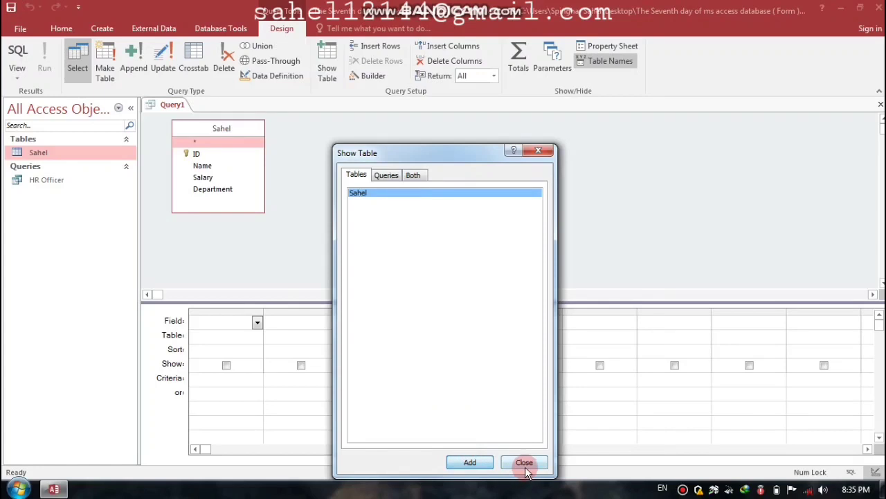
double_click(222, 129)
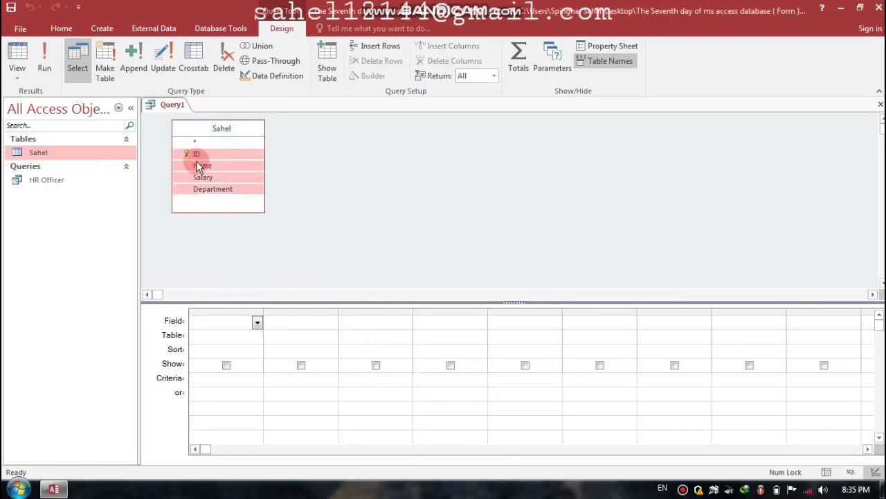
drag(195, 153, 229, 331)
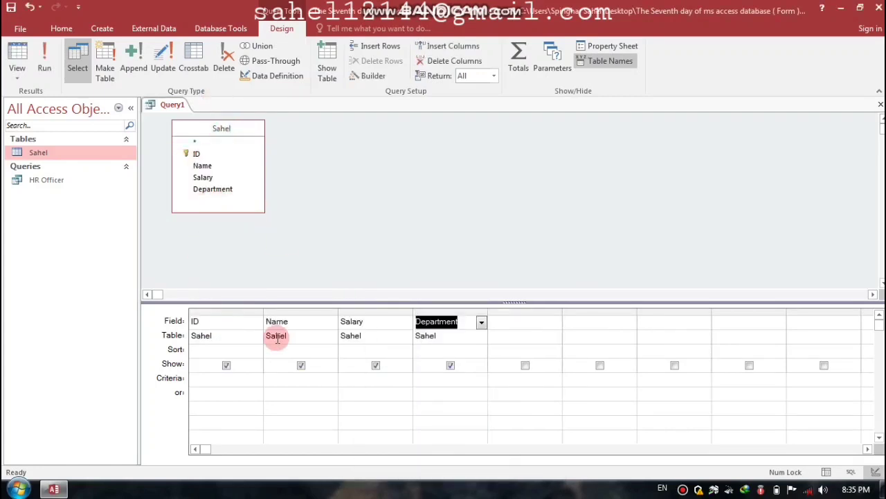
Step: Set the Department criterion to Manager and save the query as Manager
click(427, 381)
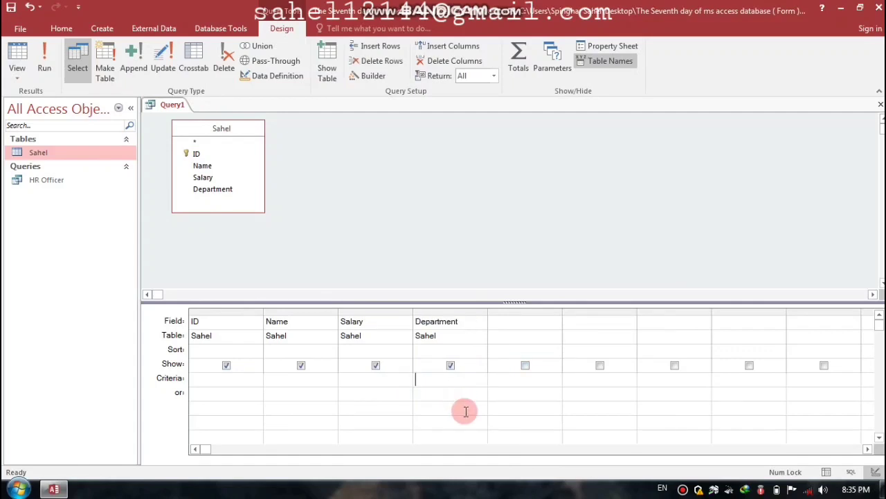
text(Mana)
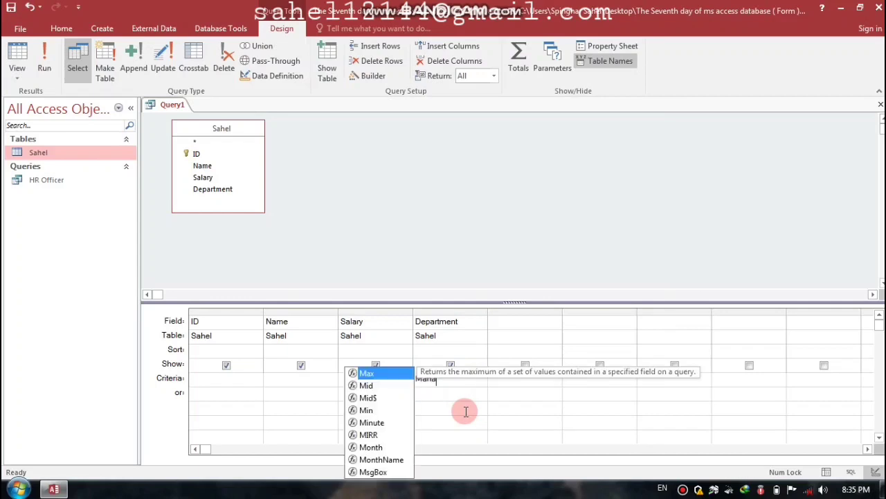
text(ger)
key(Tab)
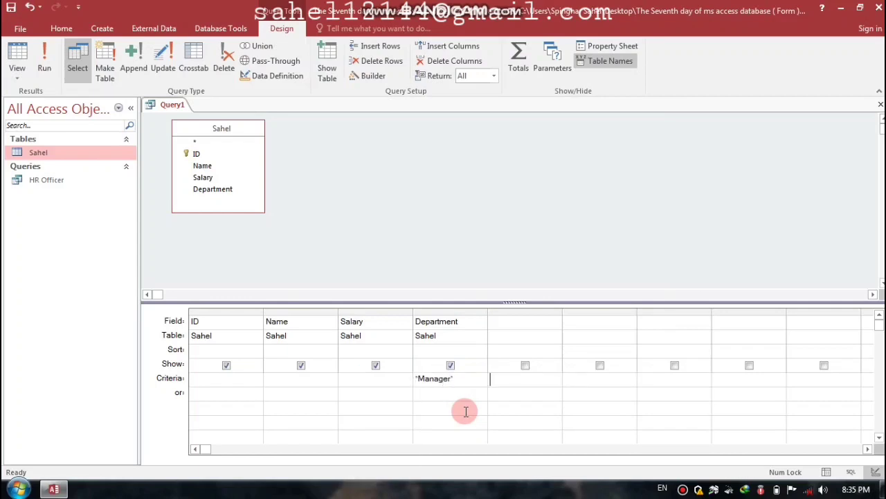
key(ctrl+w)
key(Return)
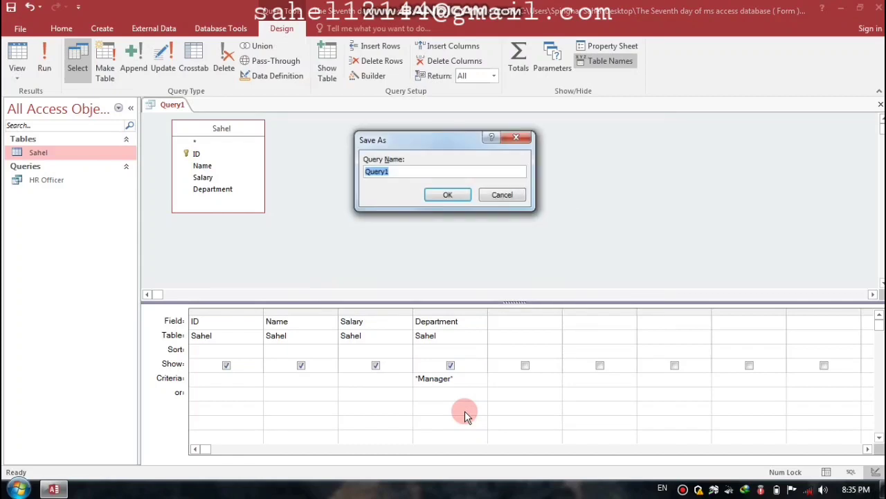
text(Manager)
key(Return)
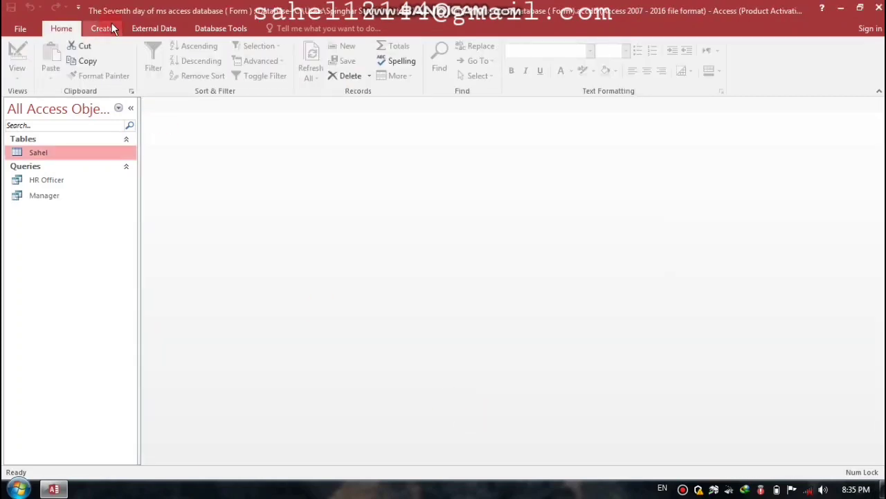
Step: Start another query design with all Sahel fields in the grid
click(101, 28)
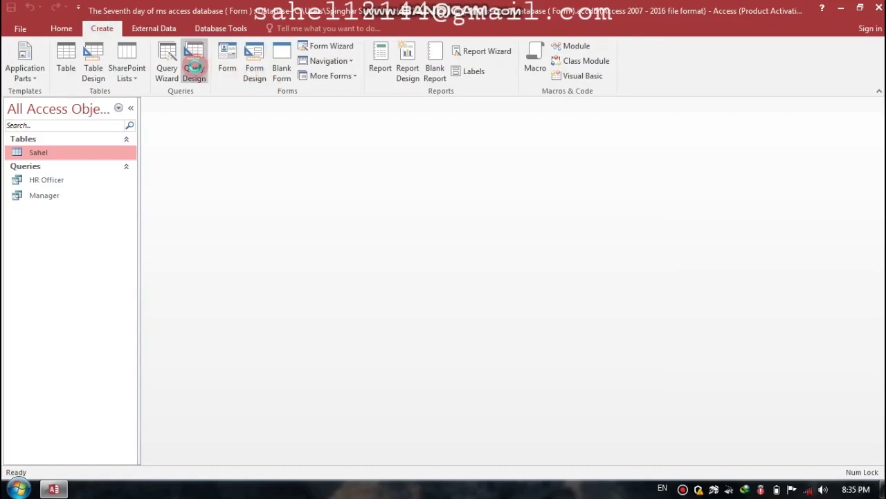
click(193, 64)
click(470, 460)
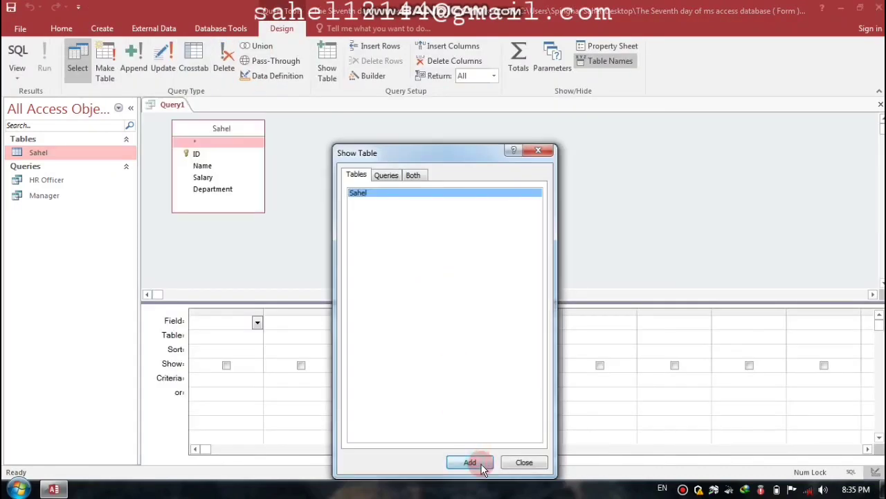
click(522, 460)
double_click(244, 126)
drag(205, 150, 226, 323)
Step: Set the Department criterion to Finance and save the query as Finance
click(444, 380)
text(Finance)
click(520, 384)
key(ctrl+w)
key(Return)
key(Caps_Lock)
text(F)
key(Caps_Lock)
text(ina)
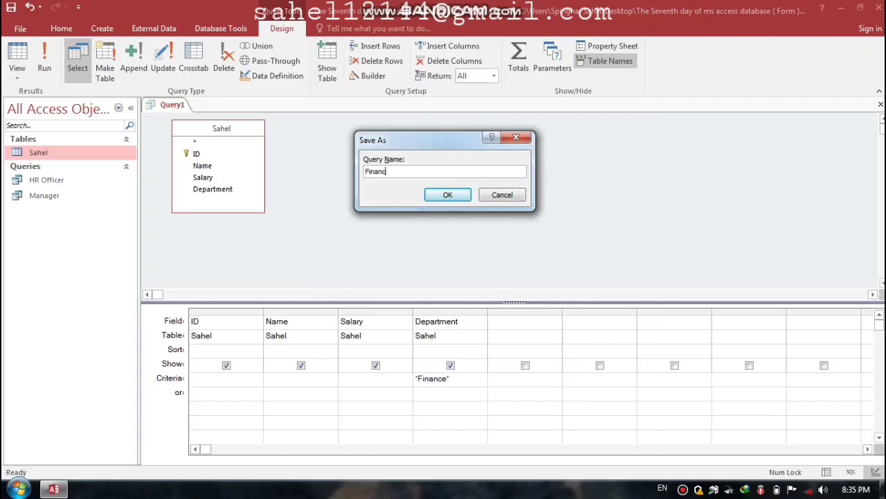
key(Return)
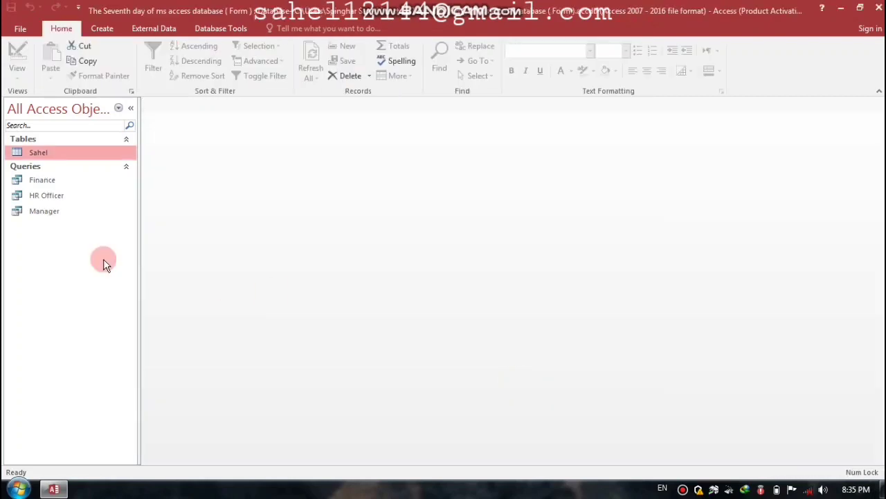
Step: Sort the navigation pane objects by Created Date
right_click(54, 250)
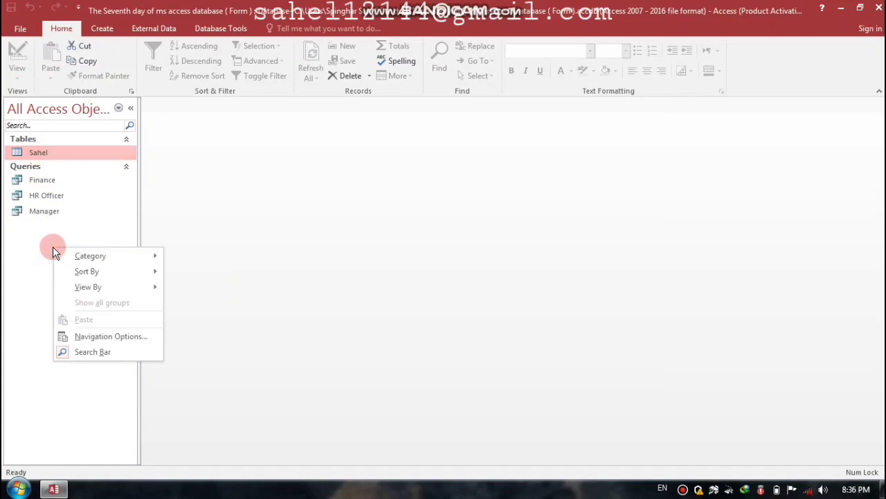
mouse_move(104, 272)
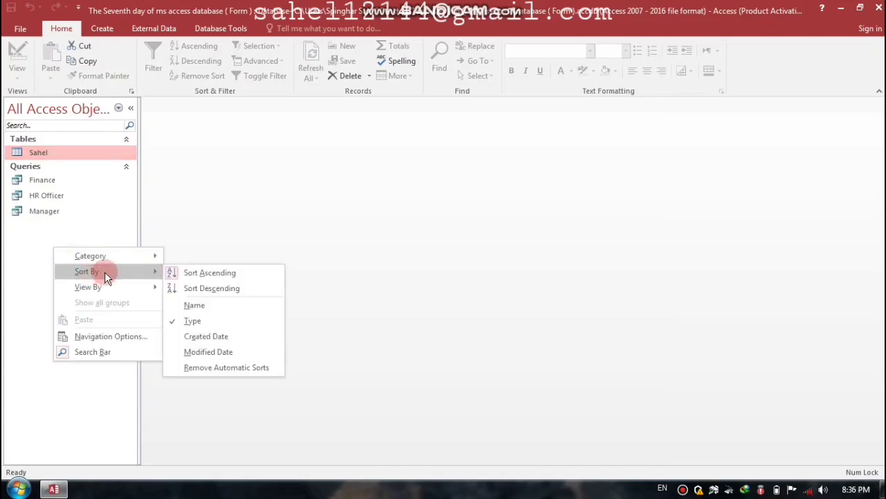
click(200, 339)
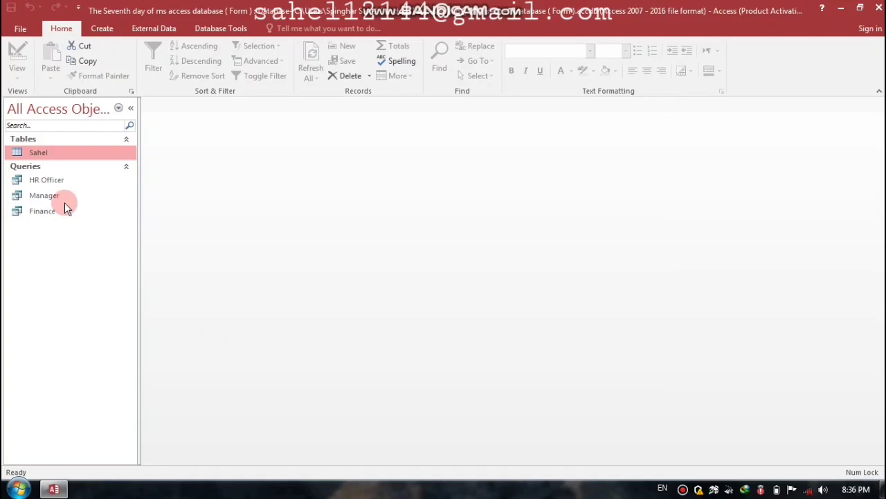
click(96, 29)
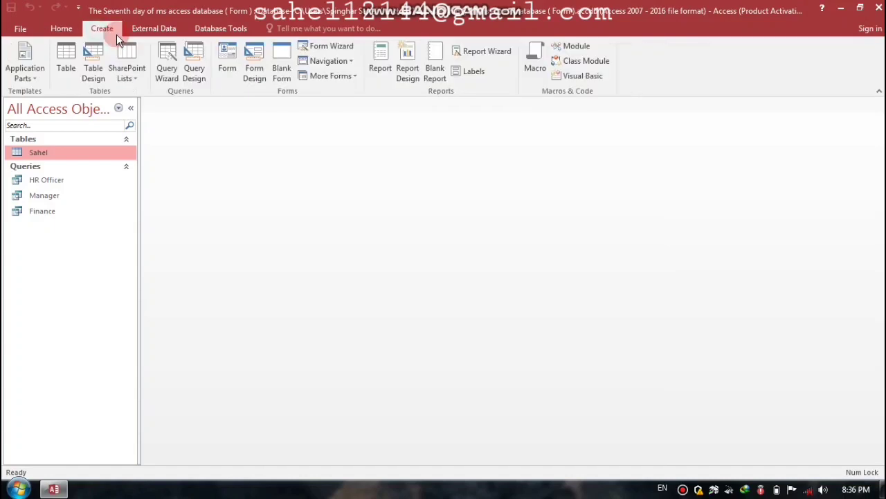
Step: Use the Form Wizard to build a tabular form from all four Sahel fields, then close it
click(346, 46)
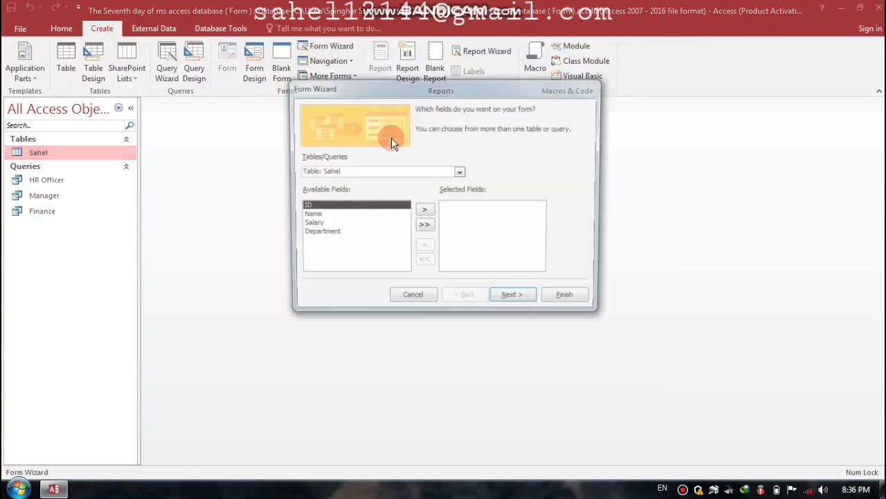
click(460, 173)
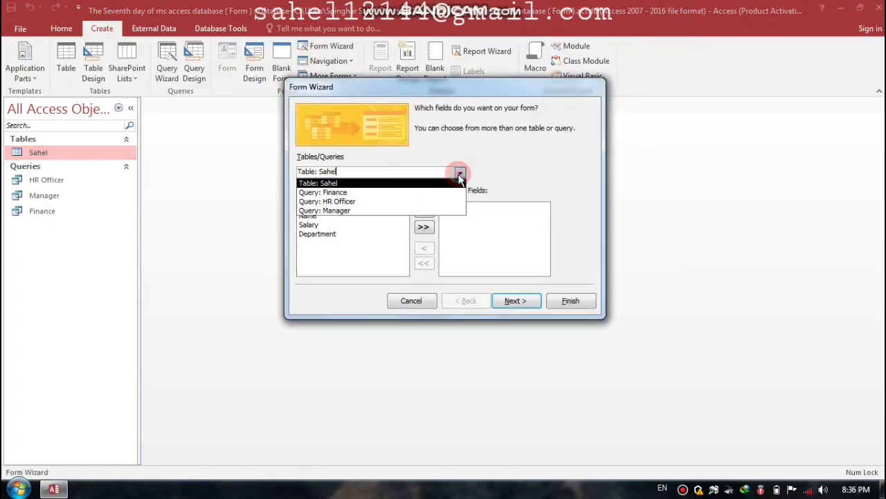
click(336, 184)
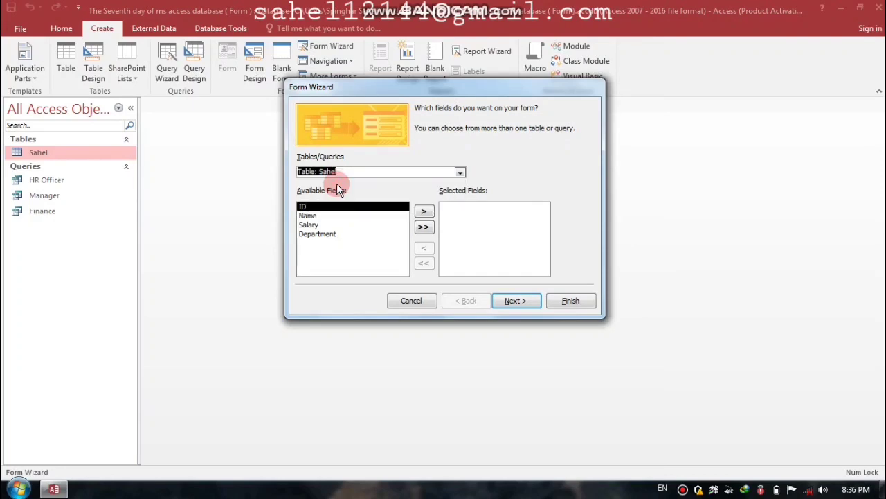
click(424, 229)
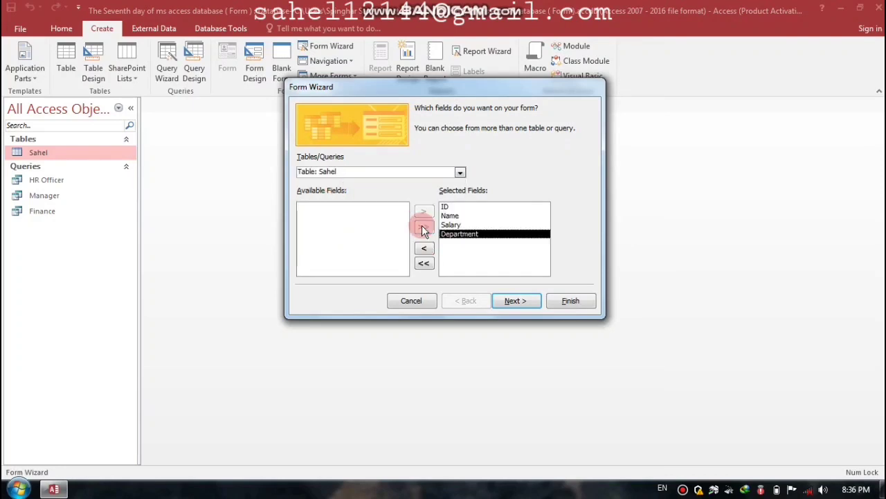
click(514, 302)
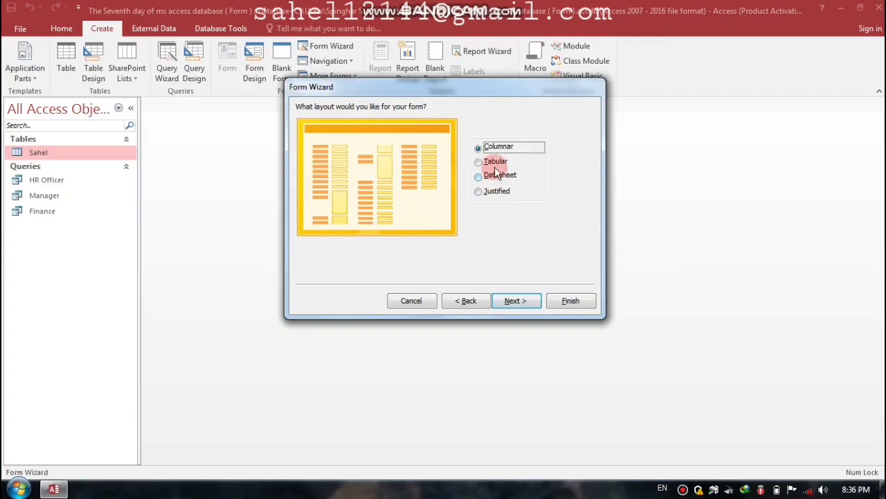
click(494, 162)
click(518, 302)
click(565, 301)
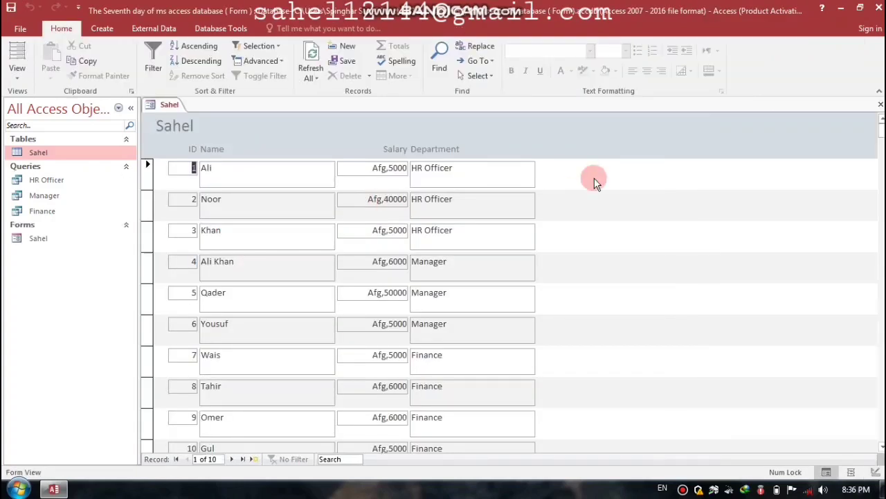
click(881, 105)
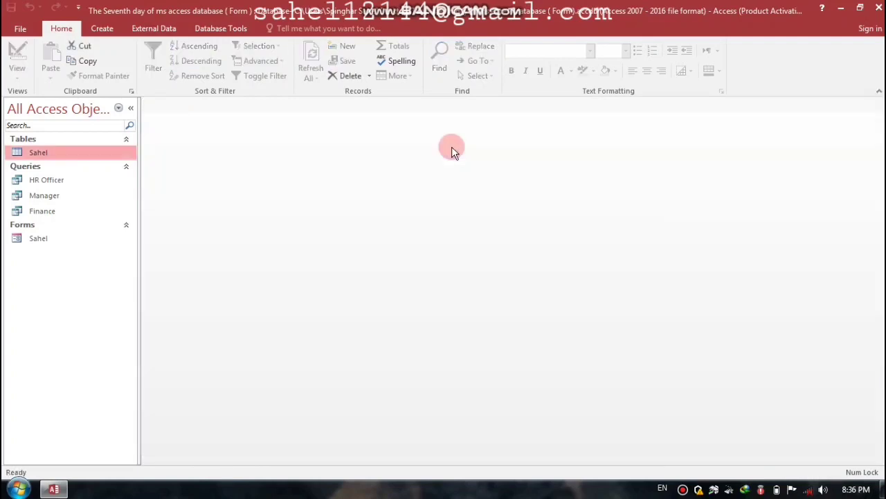
Step: Start a Form Wizard on the HR Officer query and add all four fields
click(105, 28)
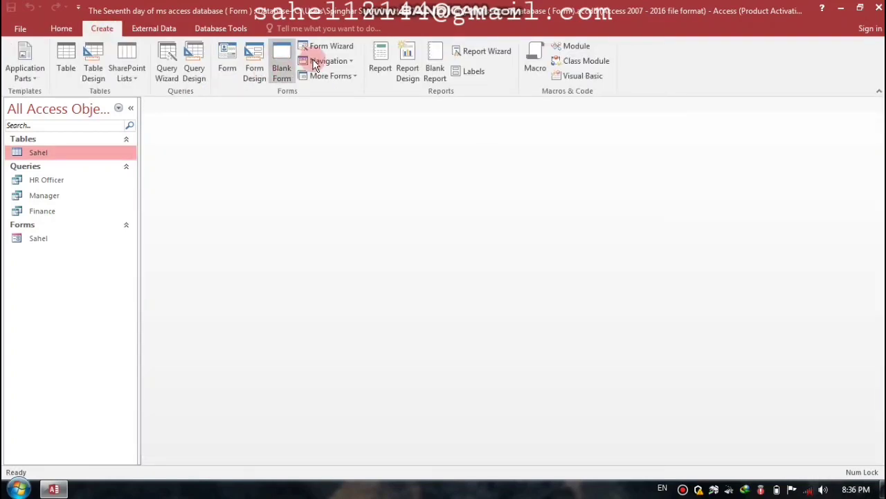
click(329, 49)
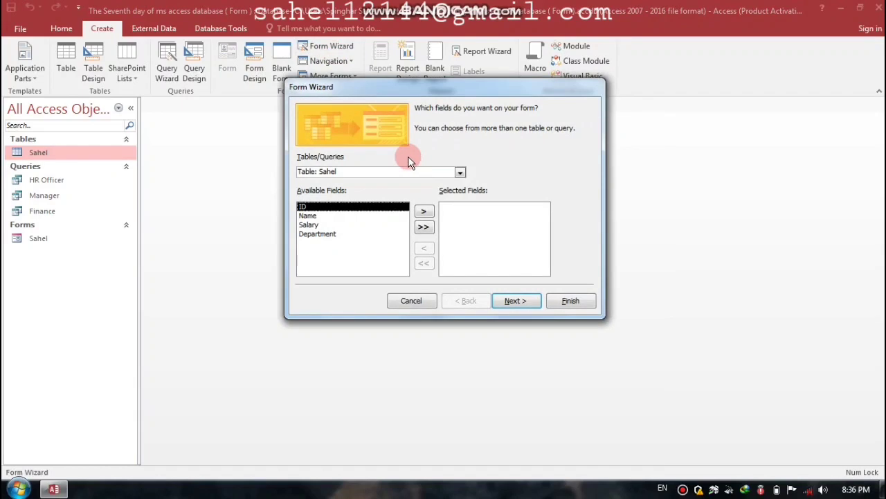
click(460, 172)
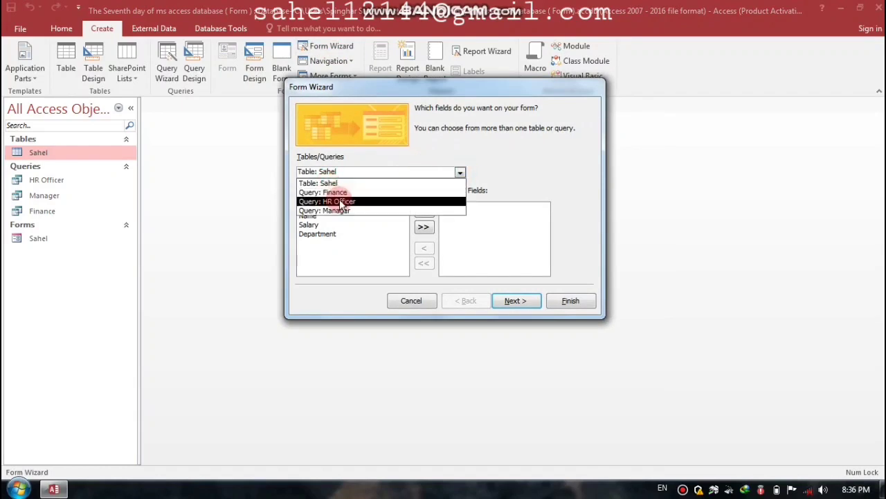
click(340, 201)
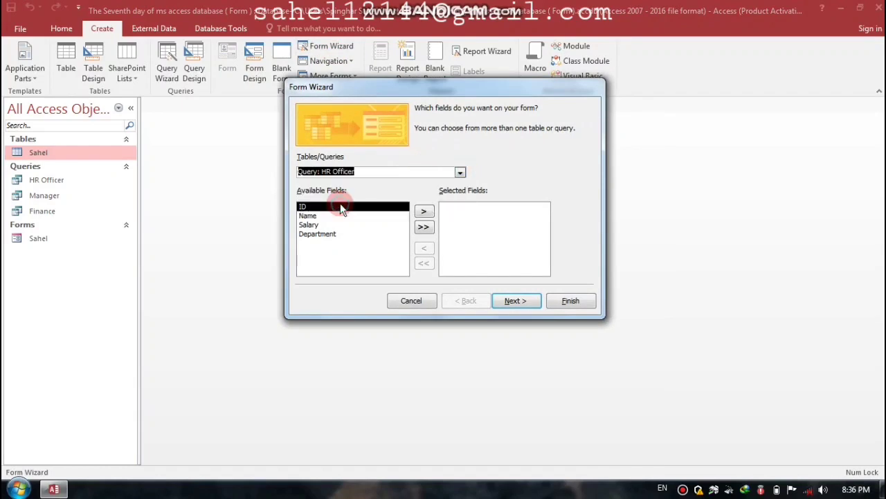
click(424, 227)
Step: Give the HR Officer form a tabular layout, finish it, and close it
click(512, 304)
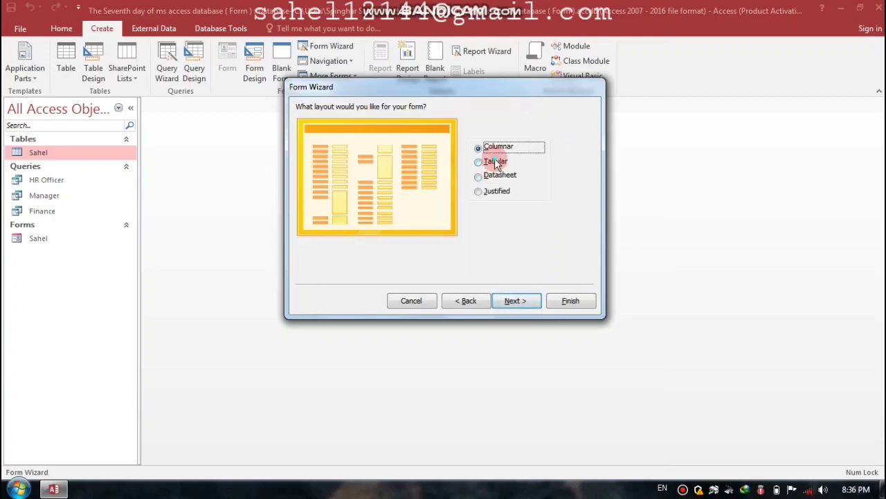
click(494, 160)
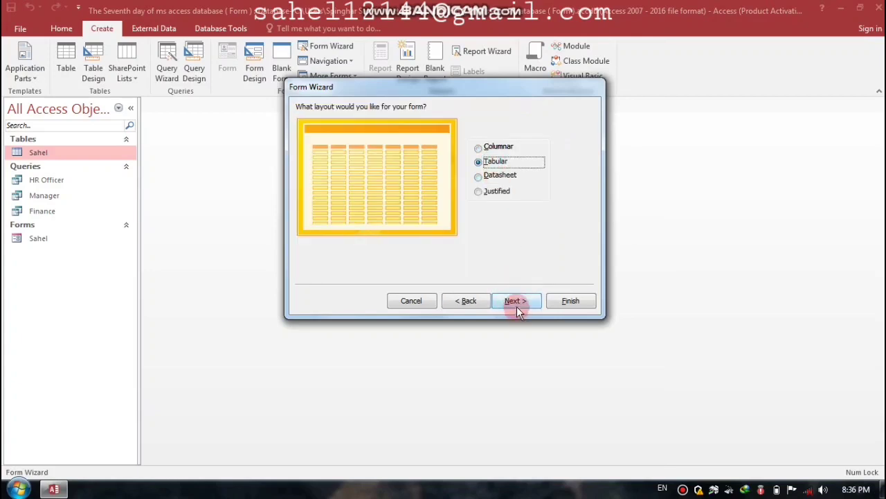
click(517, 305)
click(569, 301)
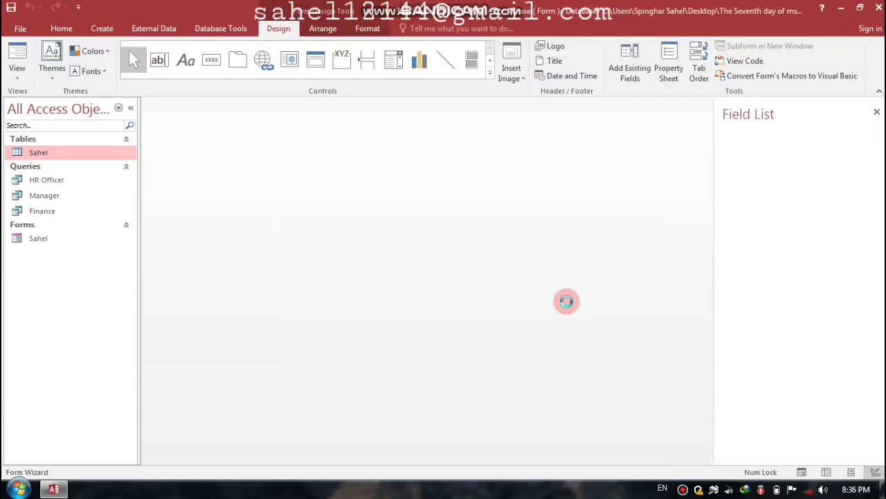
click(879, 104)
click(44, 195)
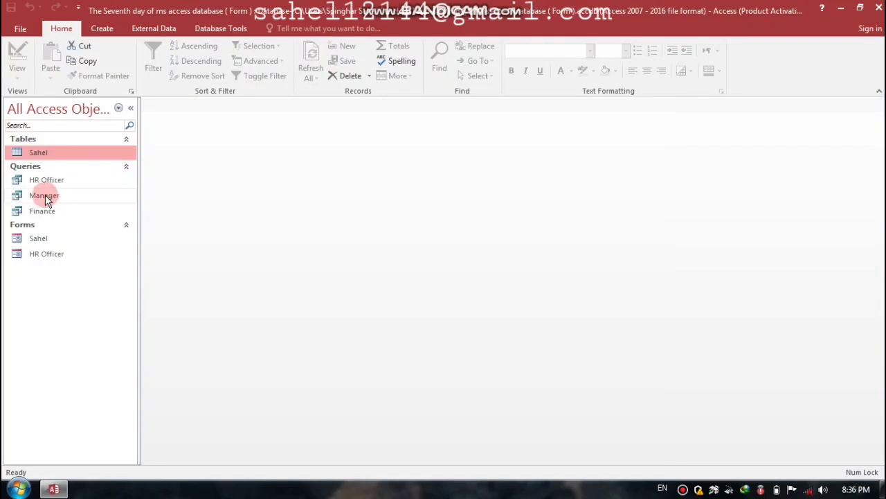
Step: Create a tabular Manager form with all four Manager query fields, then close it
click(104, 28)
click(320, 46)
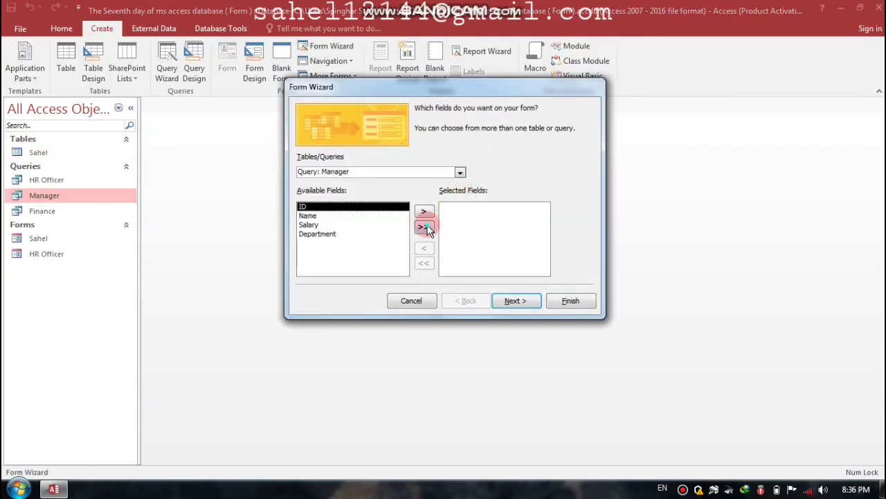
click(423, 226)
click(513, 302)
click(478, 162)
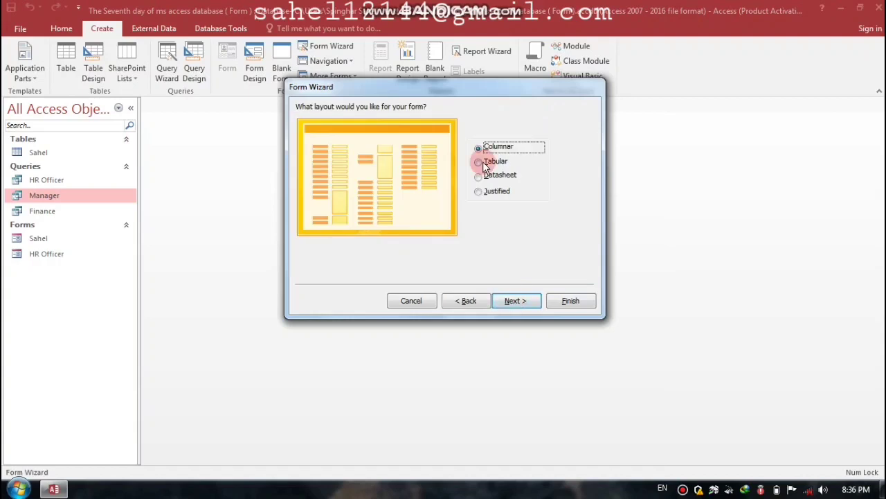
click(513, 301)
click(568, 300)
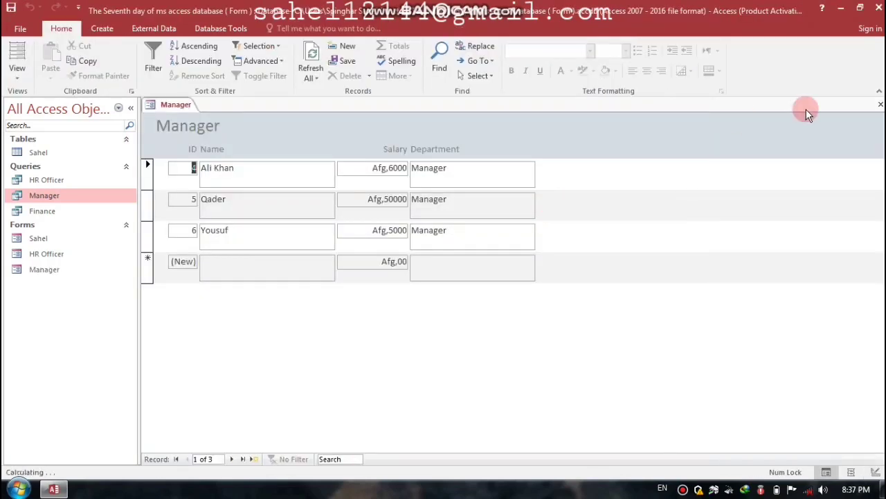
click(878, 104)
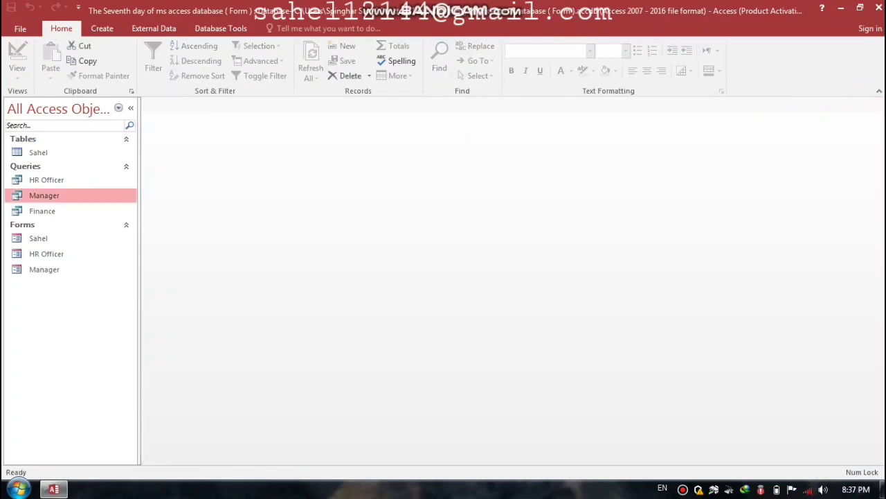
Step: Create a tabular Finance form from all four Finance query fields, then close it
click(56, 212)
click(101, 29)
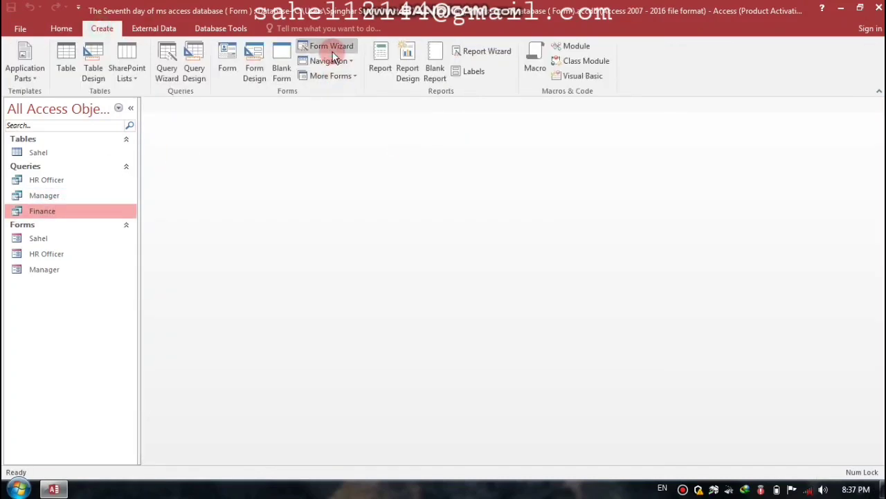
click(328, 46)
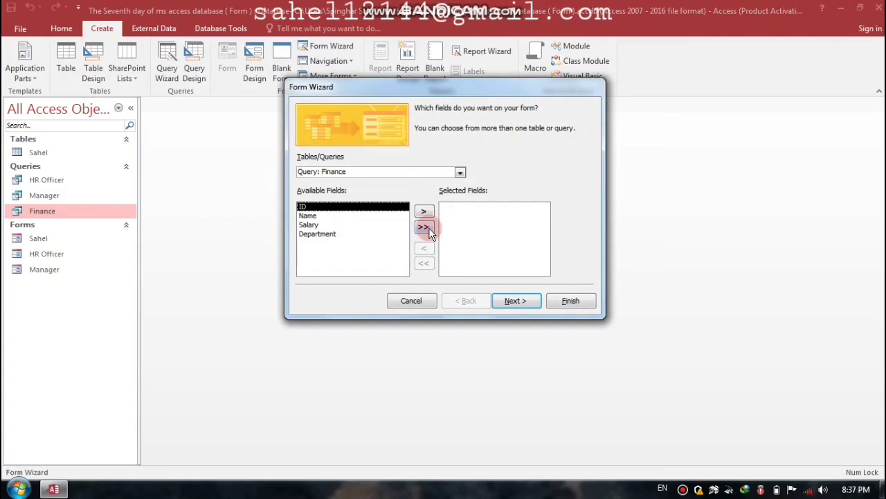
click(424, 227)
click(514, 301)
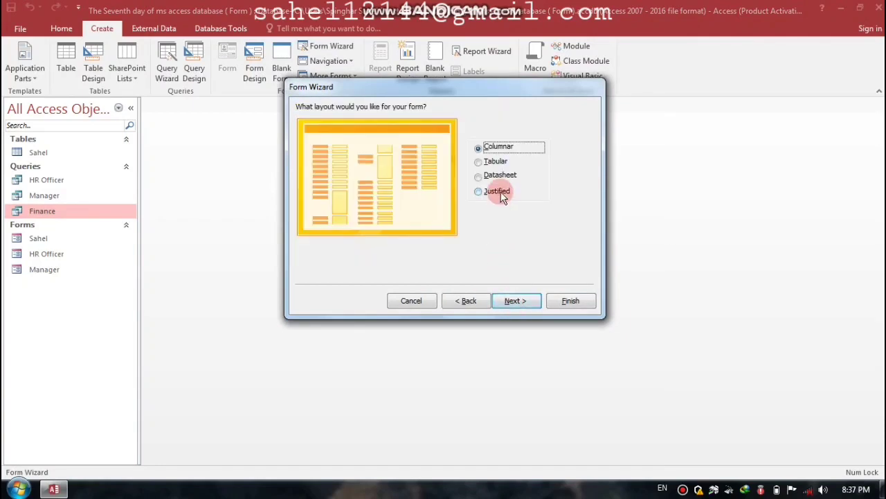
click(496, 162)
click(501, 299)
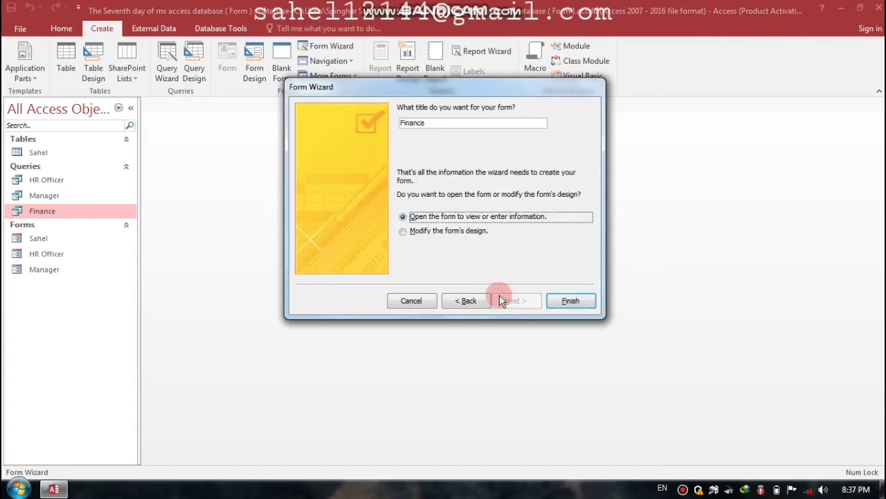
click(568, 302)
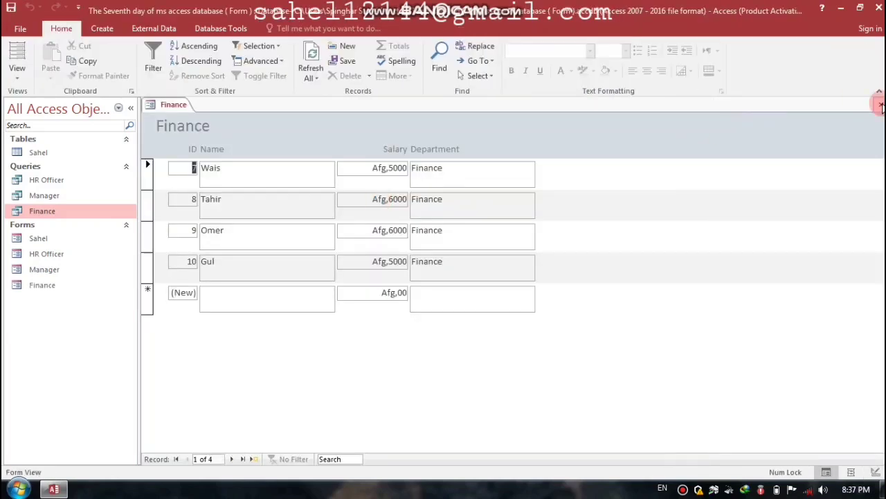
click(880, 104)
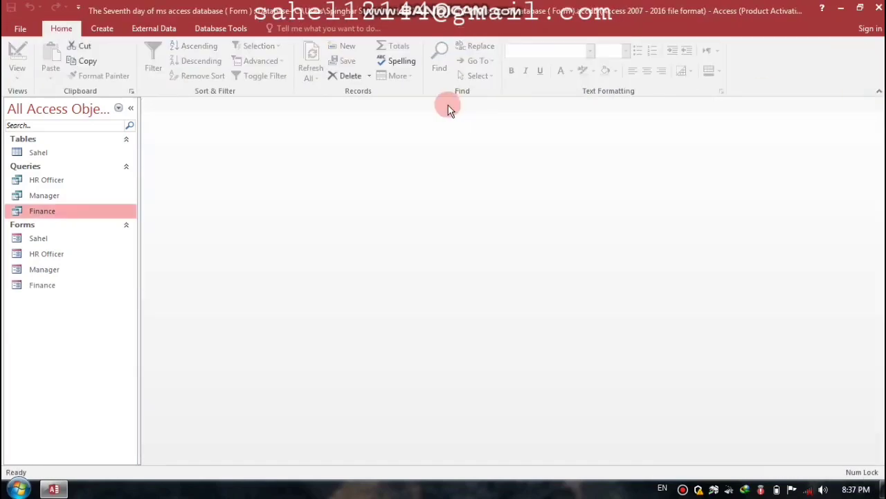
Step: Build 'Sahel Report' from all Sahel table fields with the Report Wizard, then close its preview
click(52, 153)
click(98, 32)
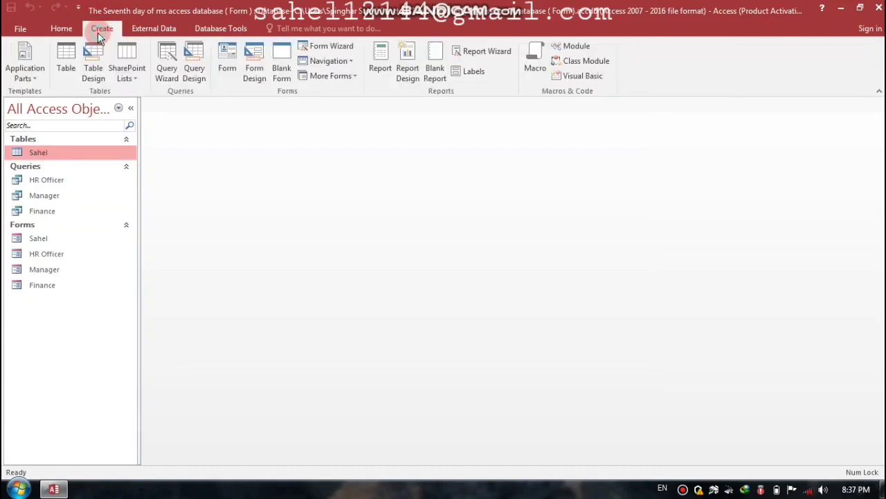
click(477, 51)
click(423, 226)
click(510, 302)
click(509, 302)
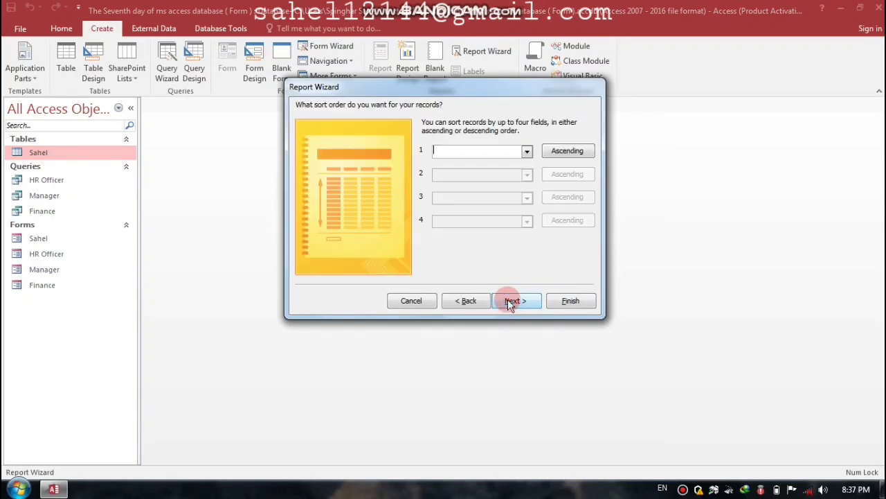
click(509, 302)
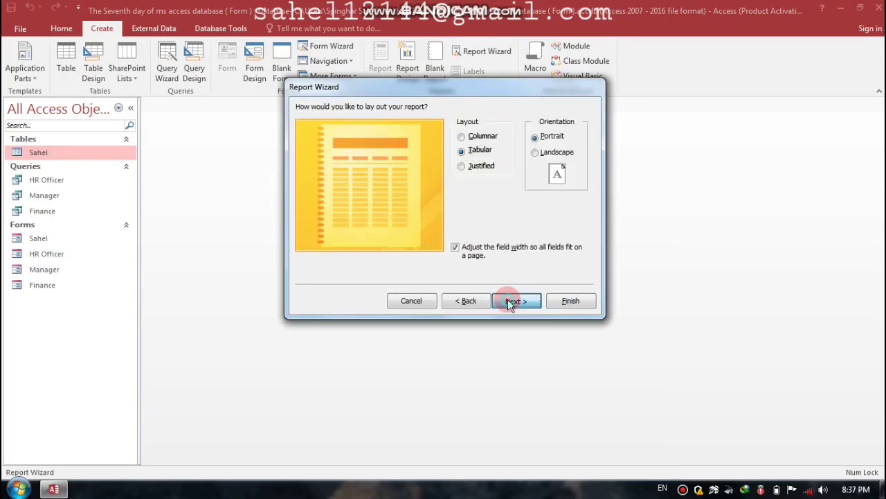
click(509, 302)
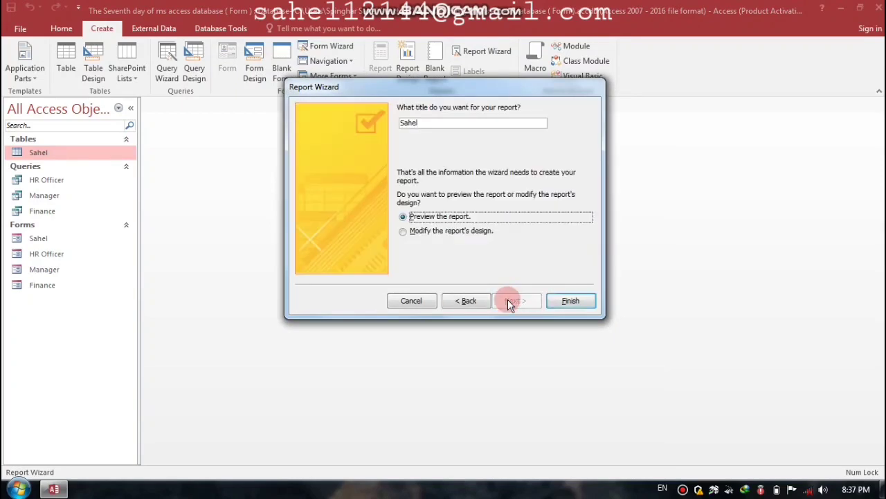
click(448, 124)
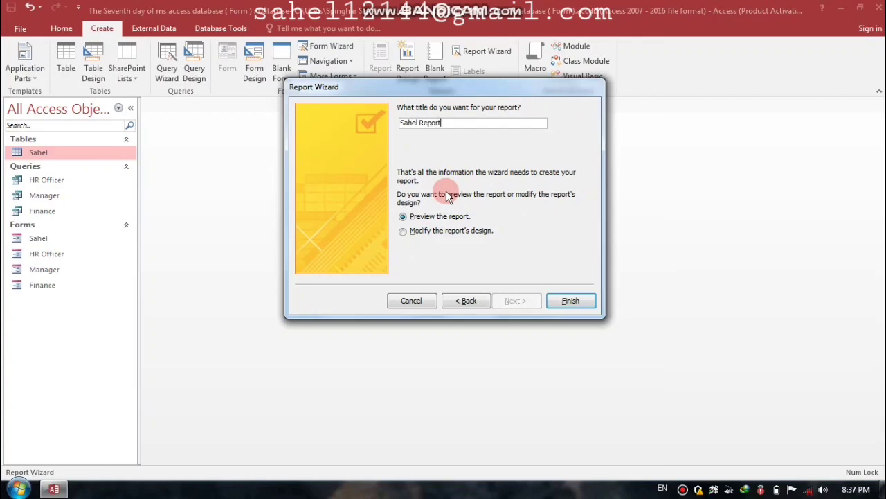
key(Return)
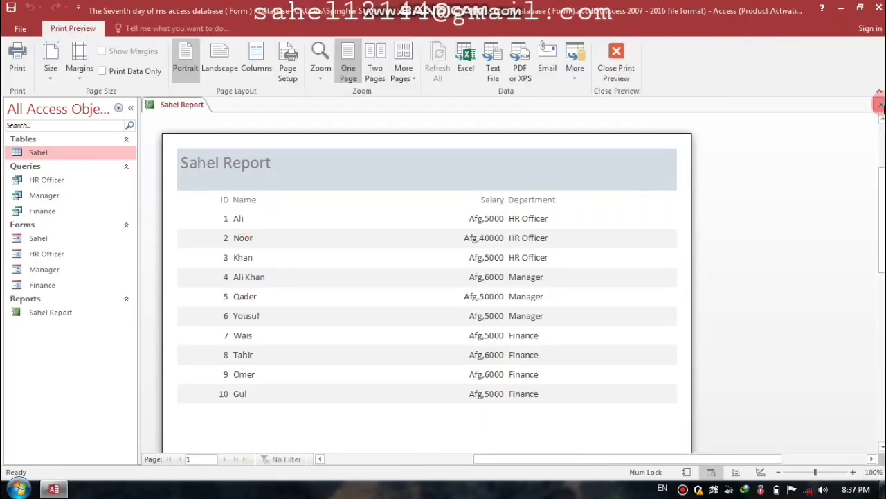
click(880, 103)
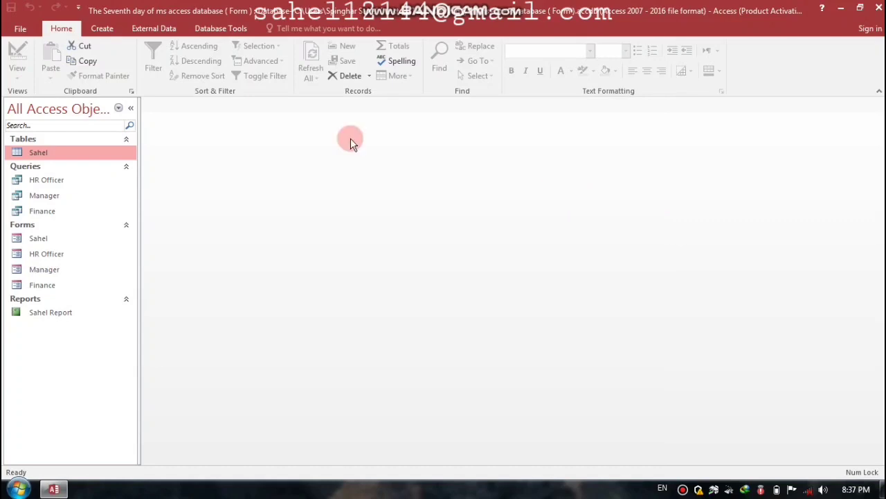
Step: Open the Sahel form in Design View and nudge the Sahel title toward centre
click(44, 239)
right_click(49, 243)
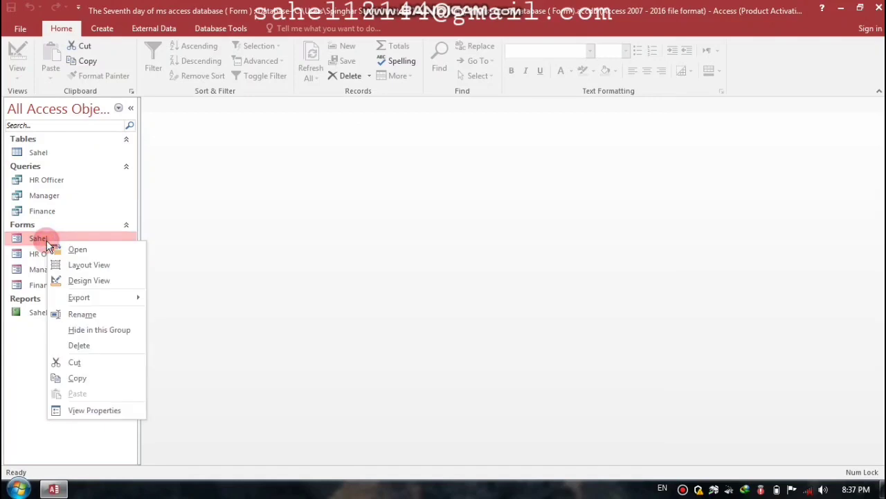
click(89, 280)
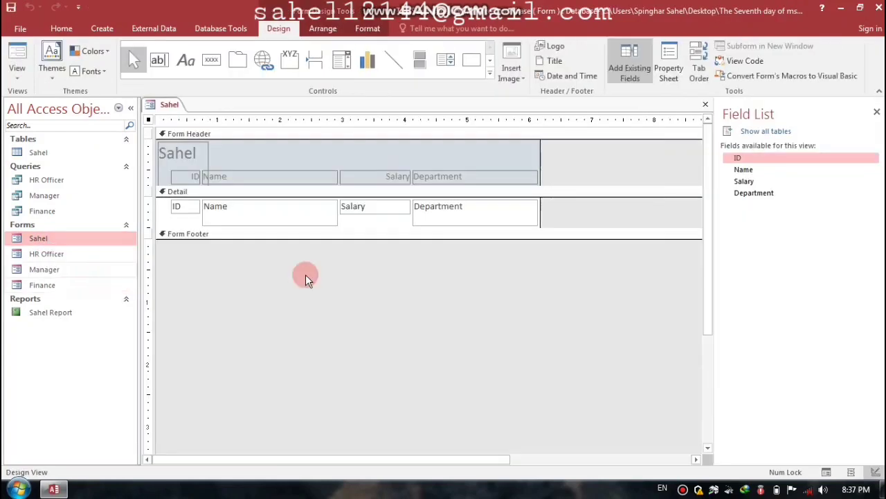
click(199, 154)
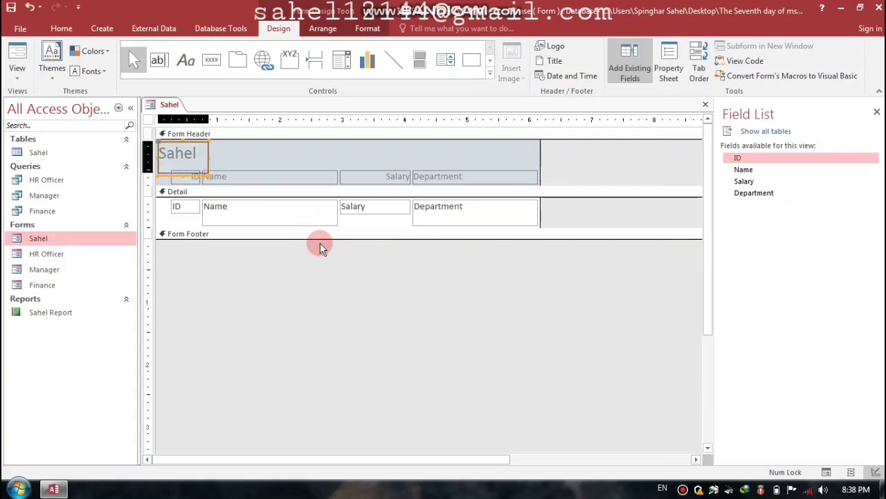
key(Right)
key(Right)
key(Right)
key(Right)
key(Right)
key(Right)
key(Right)
key(Right)
key(Right)
key(Right)
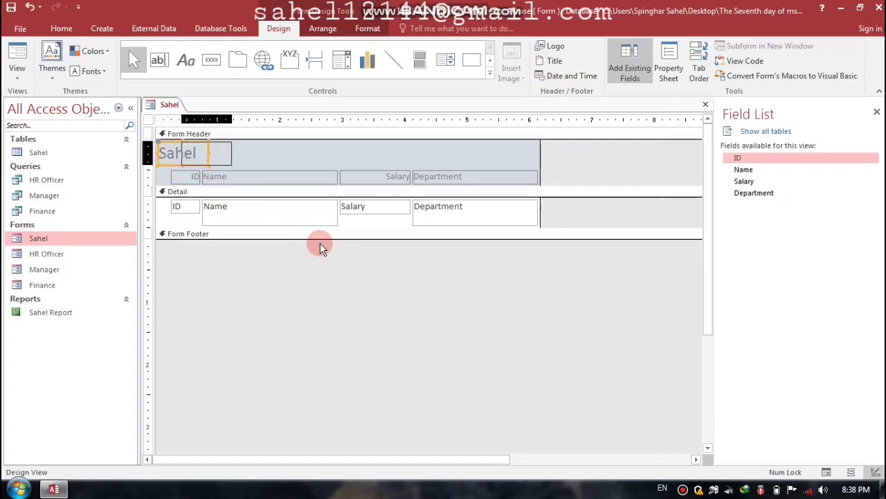
key(Left)
key(Left)
key(Left)
key(Left)
key(Left)
key(Left)
key(Left)
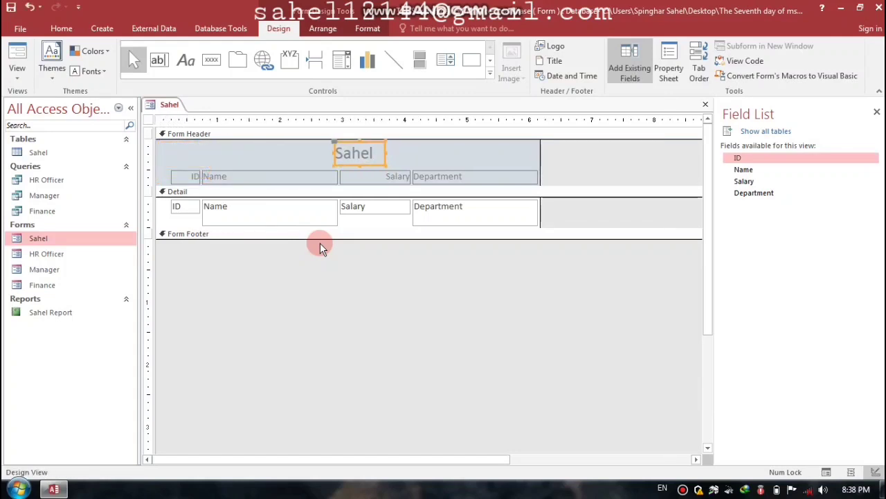
key(Left)
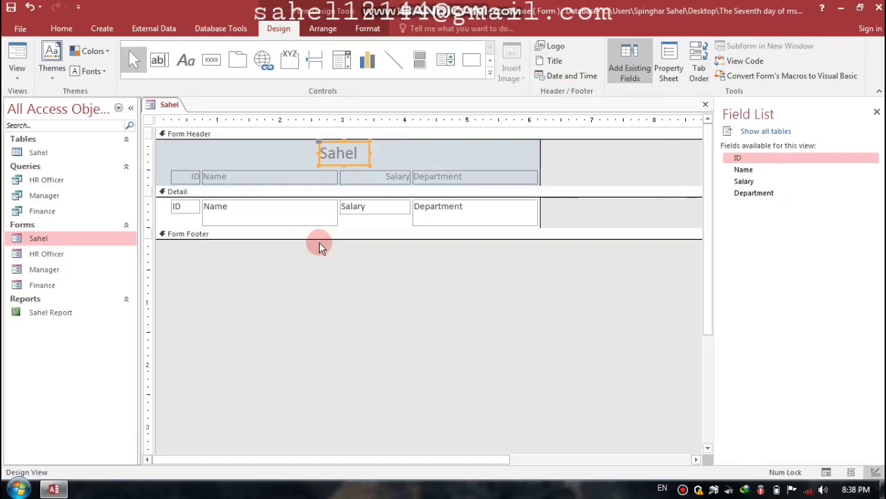
Step: Resize the Name heading and detail box together to a slightly narrower width
click(288, 180)
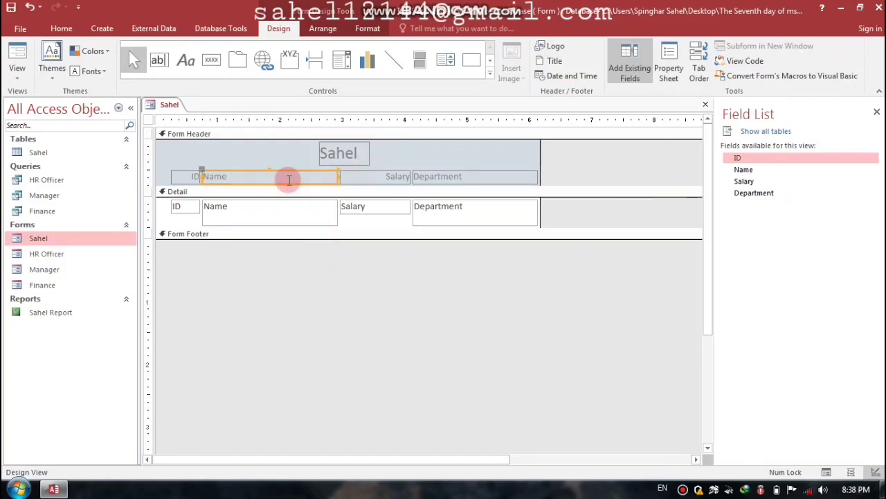
shift+click(370, 179)
shift+click(318, 219)
shift+click(367, 207)
shift+click(418, 213)
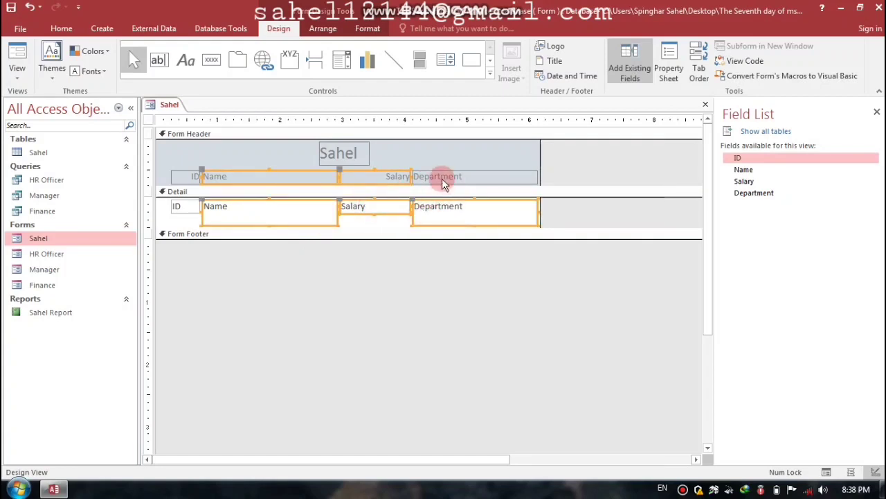
click(367, 229)
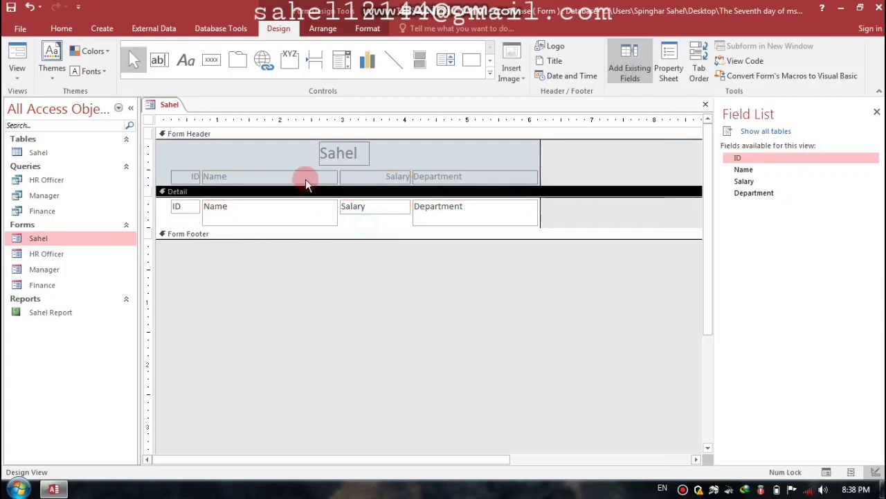
click(304, 176)
shift+click(303, 216)
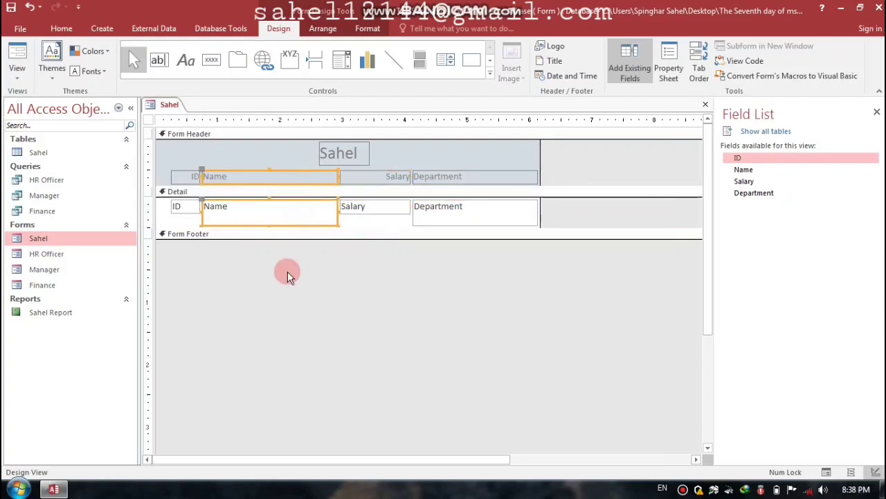
key(shift+Left)
key(shift+Left)
key(shift+Left)
key(shift+Left)
key(shift+Left)
key(shift+Left)
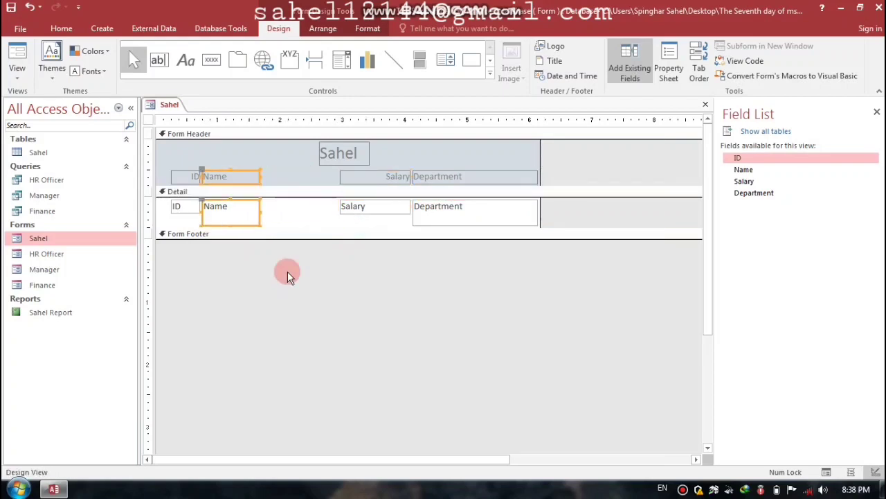
key(shift+Right)
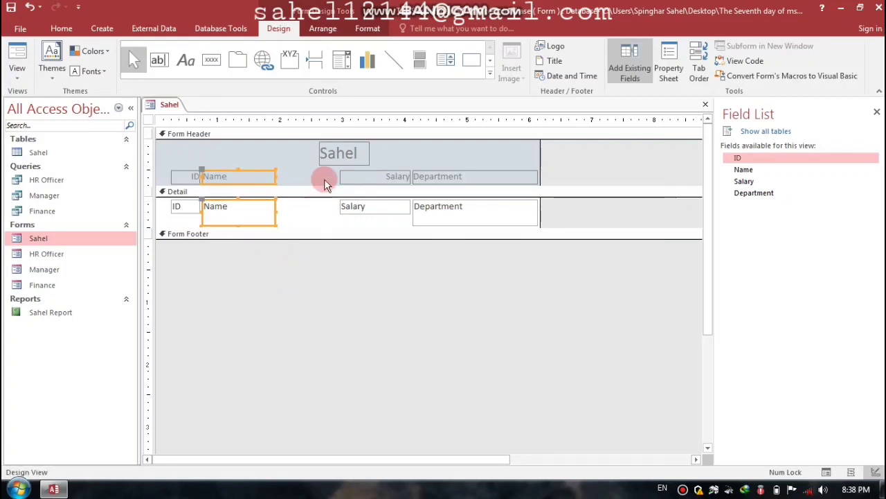
click(325, 175)
Step: Move Salary beside Name, then narrow Department and move it beside Salary
click(352, 212)
key(Left)
key(Left)
key(Left)
key(Left)
key(Left)
key(Left)
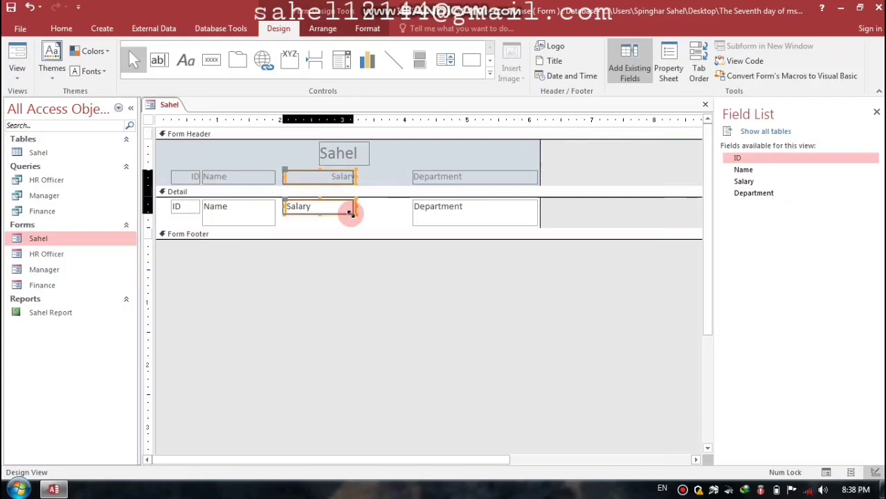
click(429, 210)
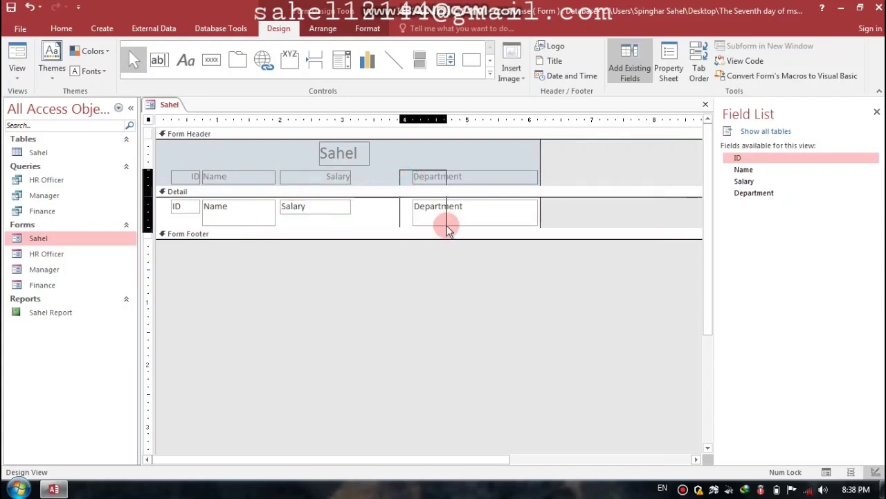
key(shift+Left)
key(shift+Left)
key(shift+Left)
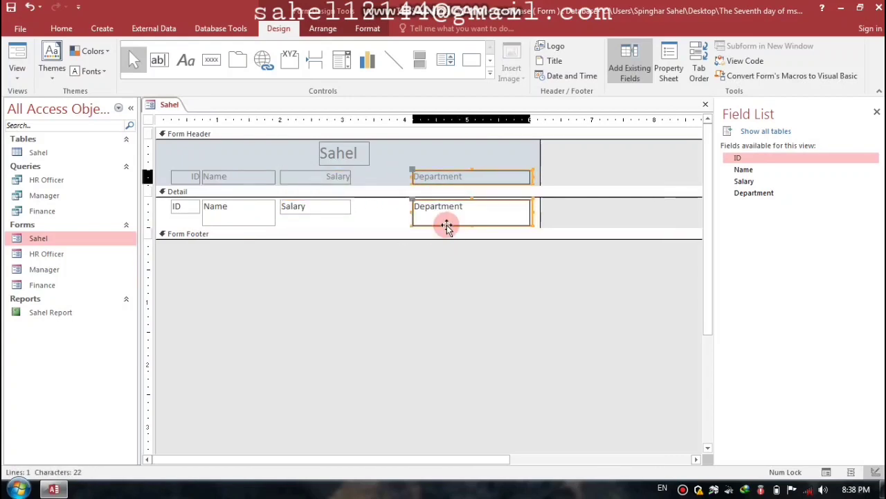
key(shift+Left)
key(shift+Left)
key(shift+Left)
key(shift+Left)
key(shift+Left)
key(Left)
key(Left)
key(Left)
key(Left)
key(Left)
key(Left)
key(Left)
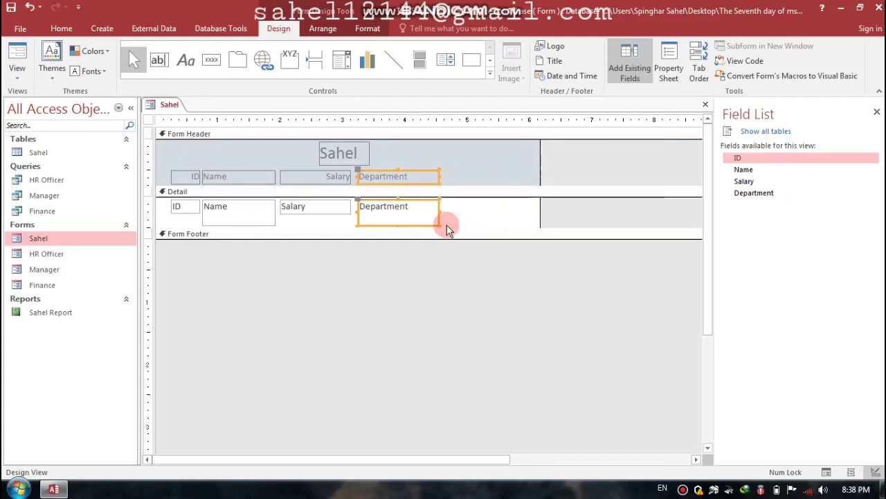
key(Left)
key(Left)
click(457, 214)
Step: Shrink the Name and Department detail boxes to single-line height
click(410, 219)
shift+click(265, 211)
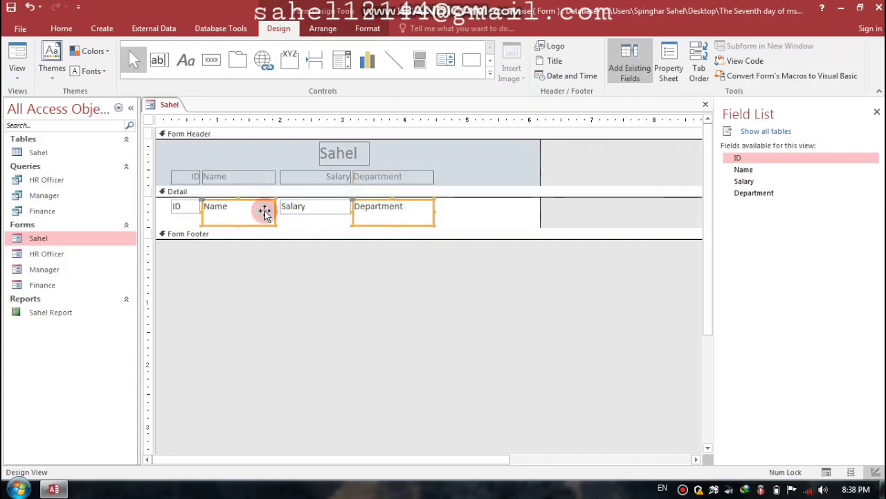
key(shift+Up)
key(shift+Up)
key(shift+Up)
key(shift+Up)
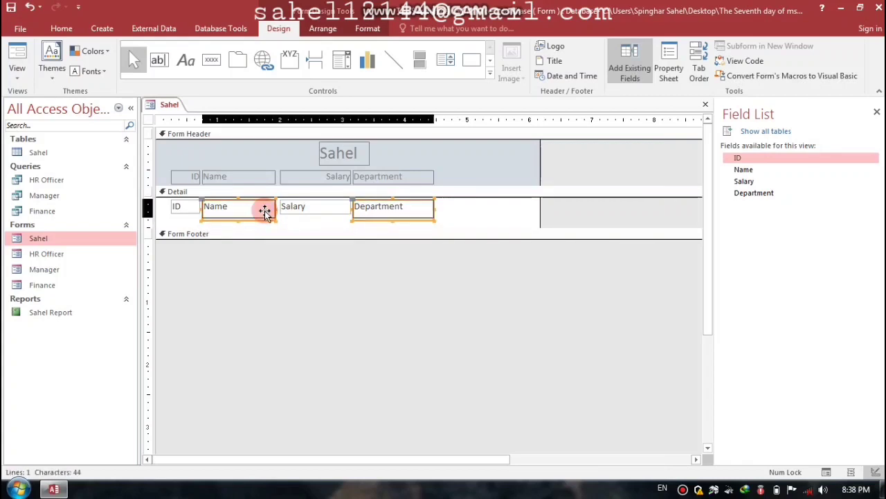
key(shift+Up)
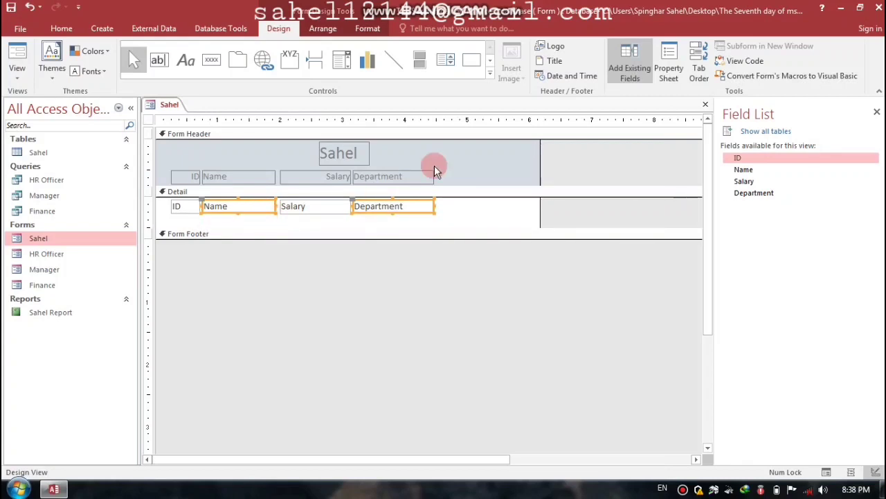
drag(462, 174, 189, 166)
click(373, 155)
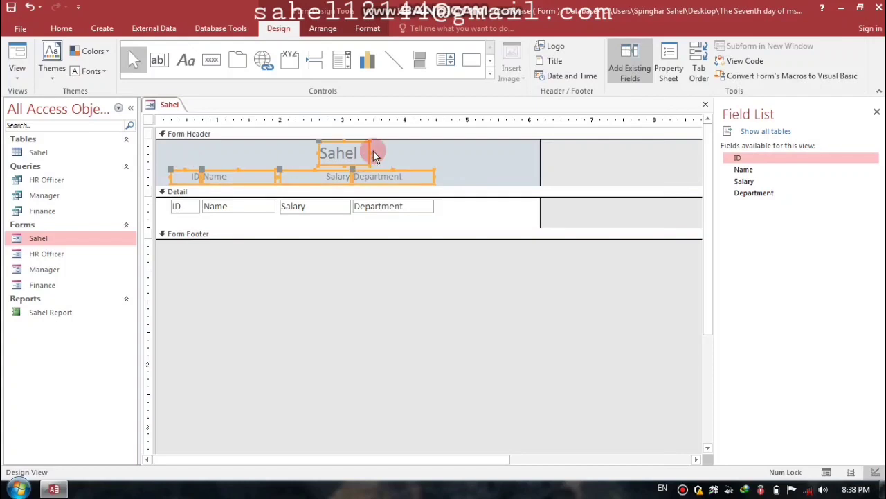
Step: Change the title and header labels' font to Times
click(362, 28)
click(147, 50)
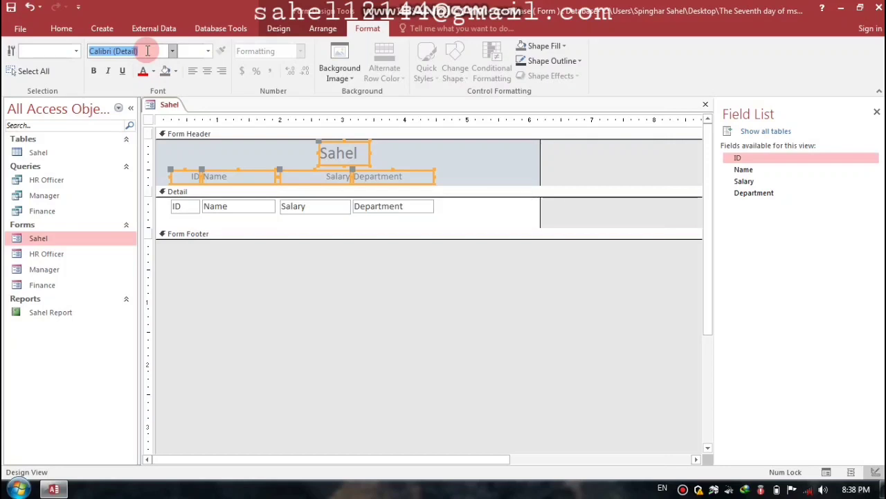
text(Tiem)
key(Return)
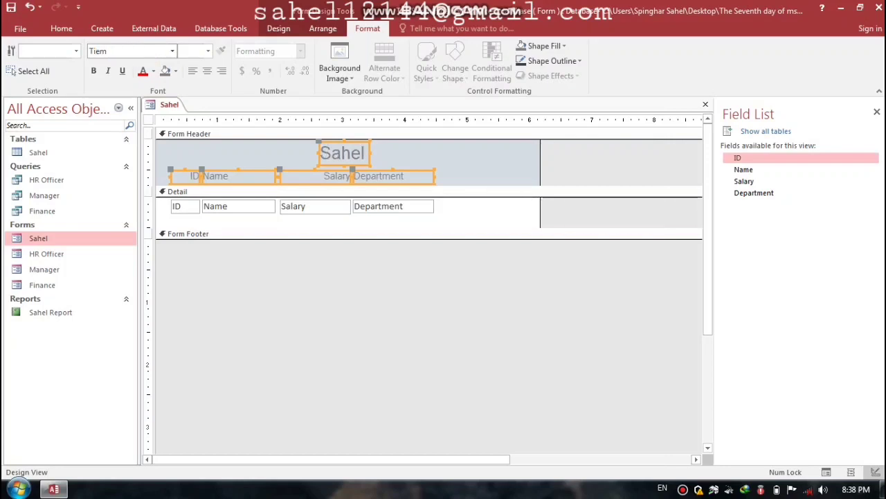
click(195, 71)
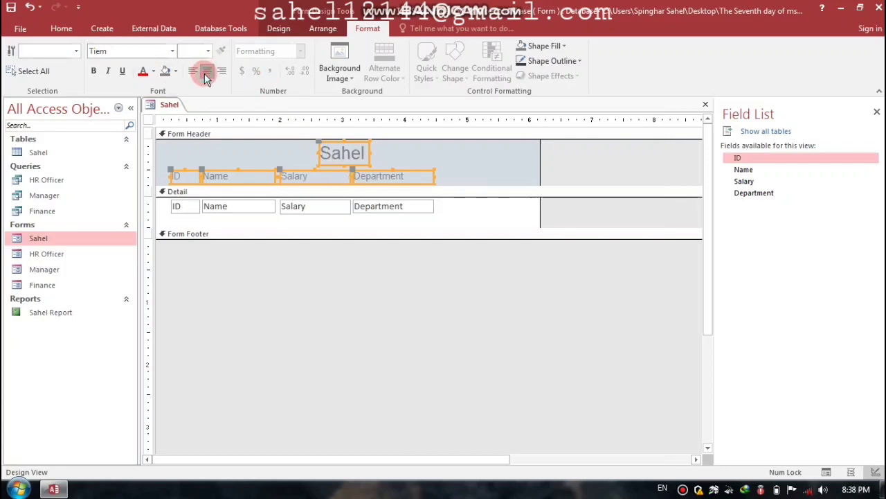
Step: Make the header labels bold white text on a black background, centred
click(175, 72)
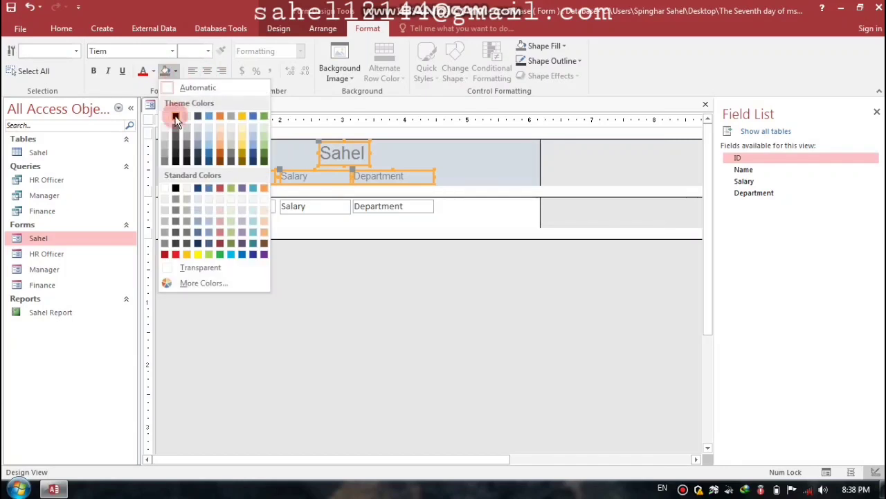
click(176, 116)
click(153, 71)
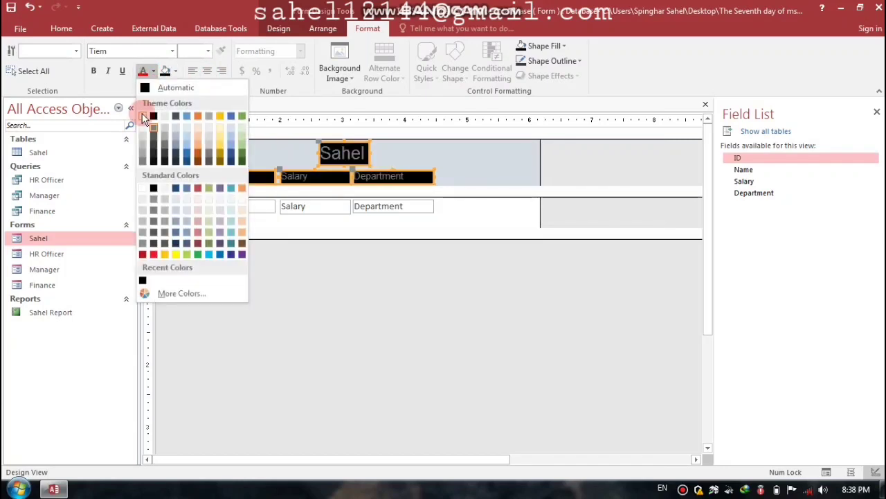
click(151, 112)
click(93, 71)
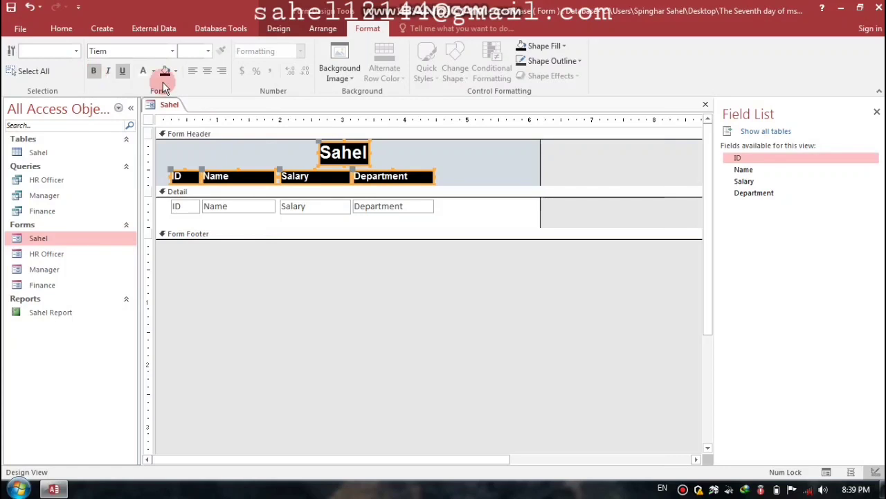
click(208, 71)
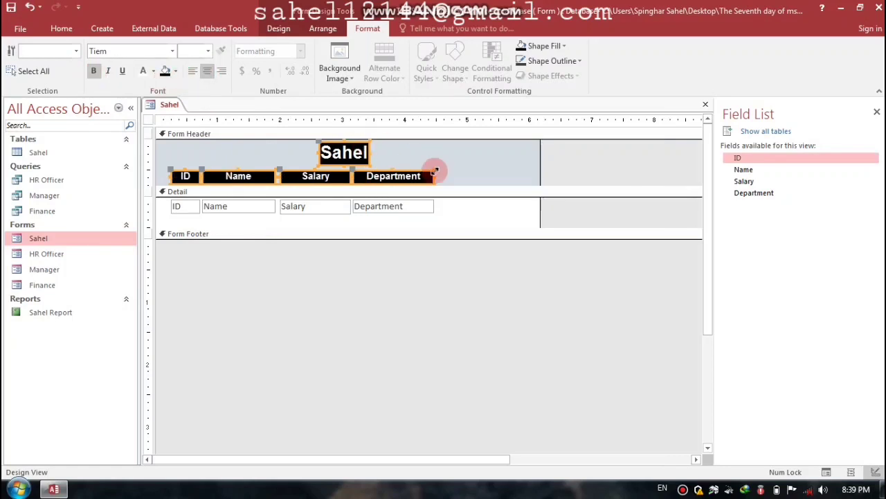
Step: Enlarge the Form Footer and draw a button in it, cancelling the Command Button Wizard
click(456, 163)
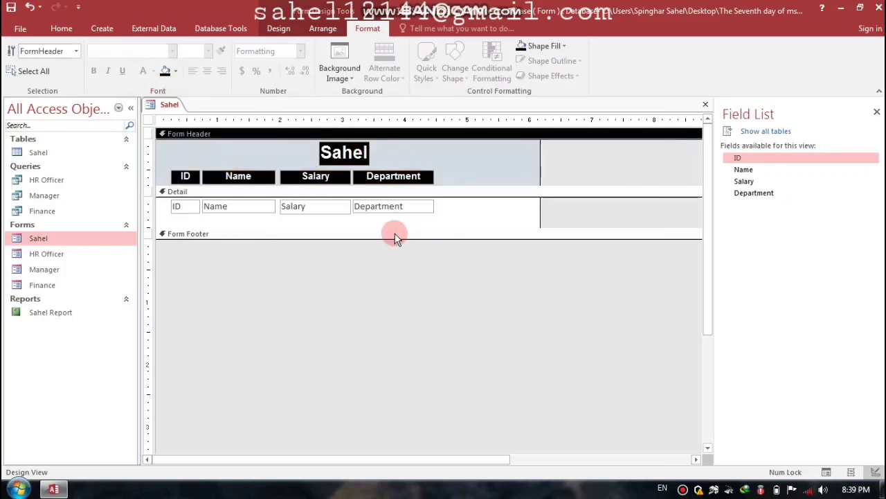
drag(387, 239, 381, 300)
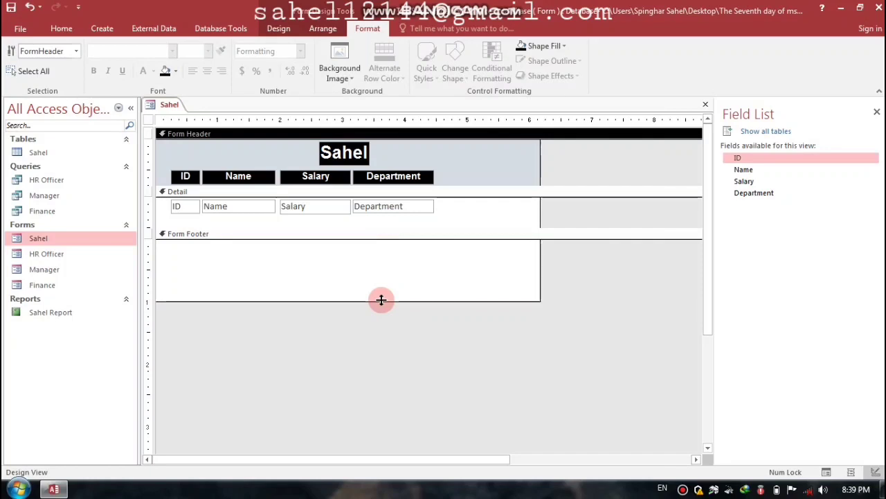
click(278, 28)
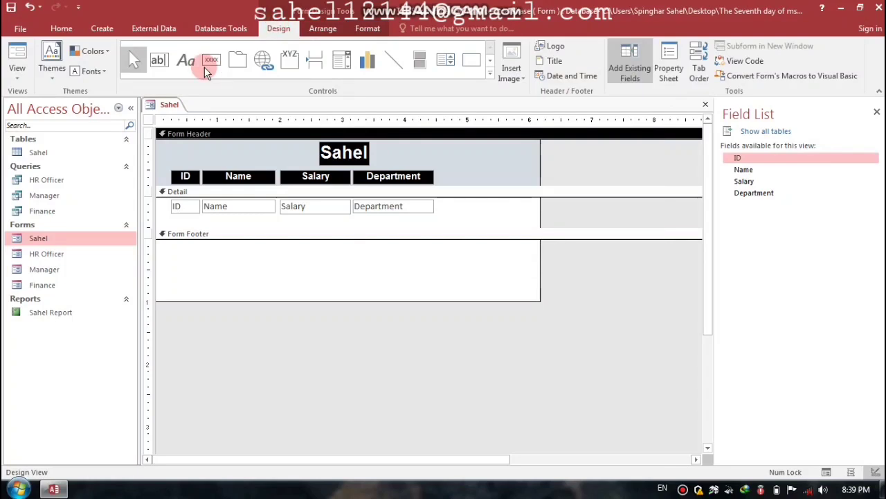
click(212, 60)
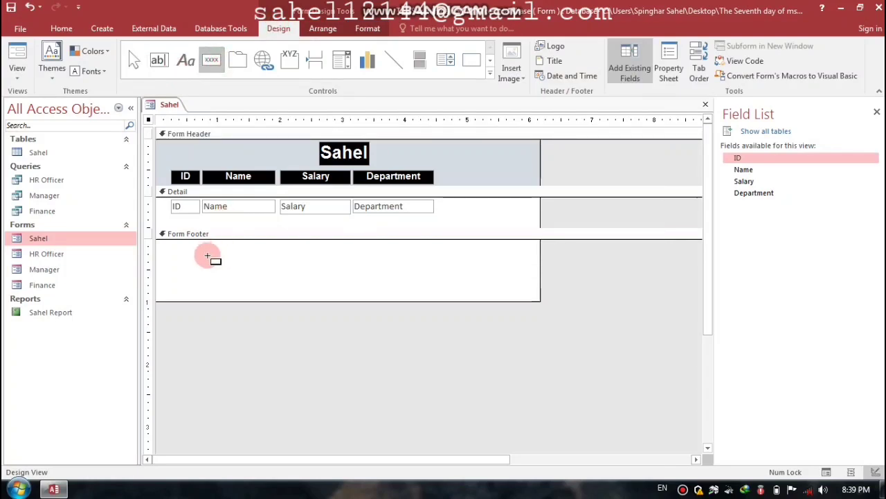
drag(178, 248, 246, 264)
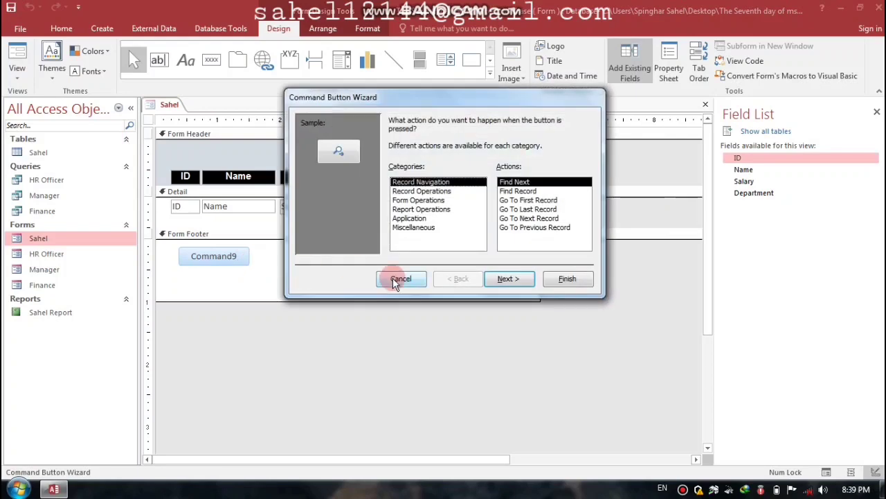
click(400, 279)
Step: Select the Command9 button's caption text for editing
drag(240, 256, 177, 258)
drag(257, 297, 262, 298)
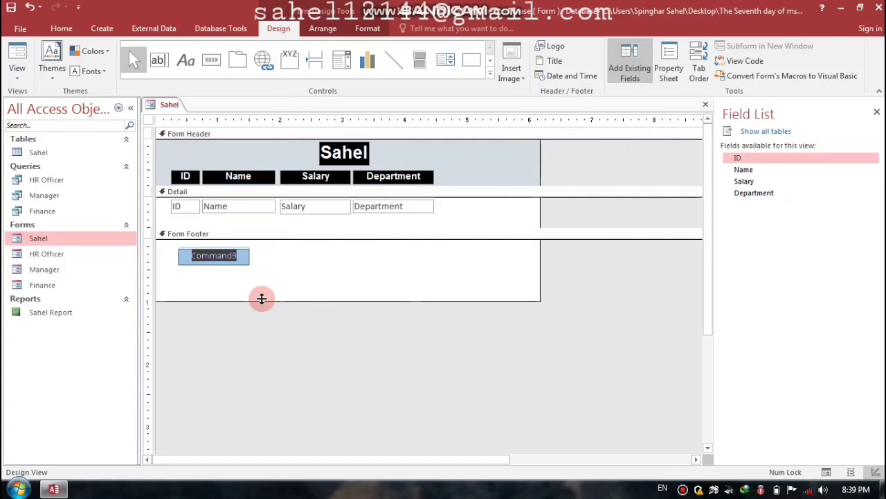
drag(262, 299, 261, 299)
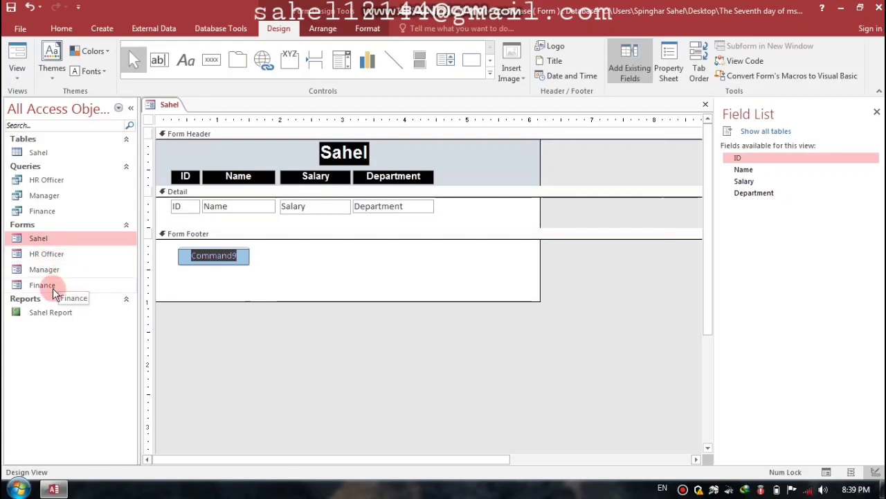
drag(242, 254, 179, 257)
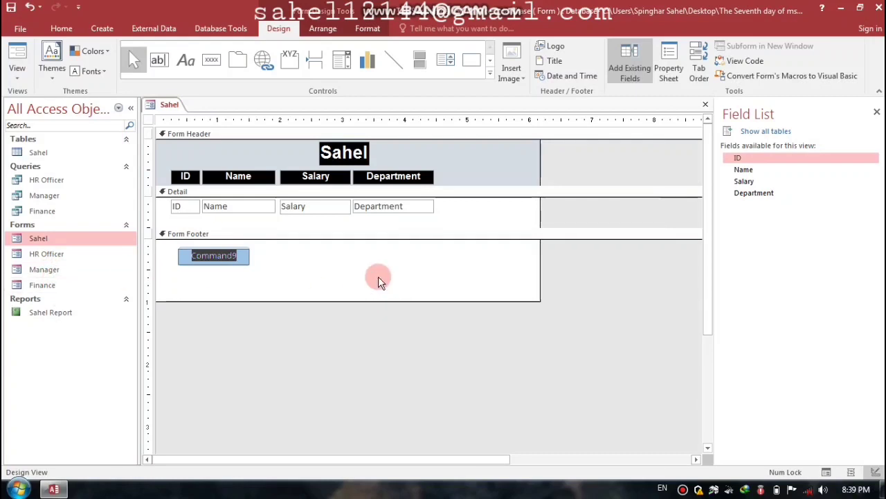
Step: Caption the footer button 'HR Officer Form'
text(hr)
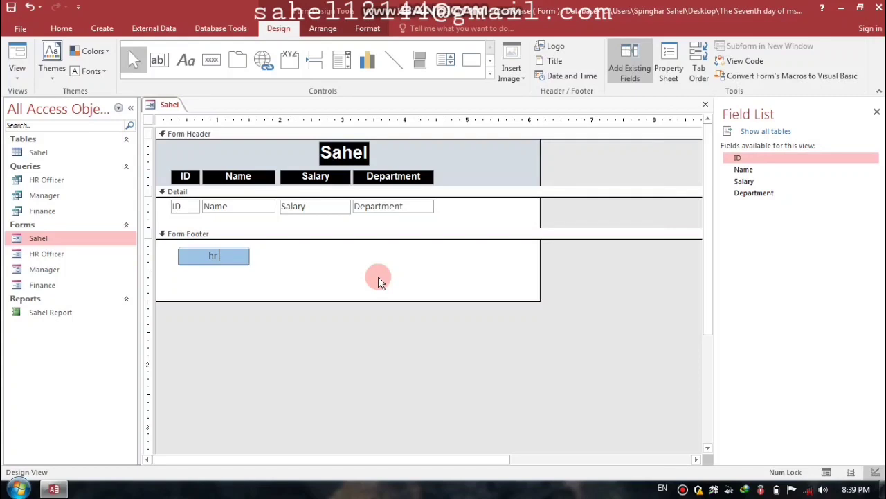
key(Caps_Lock)
text(O)
key(BackSpace)
text(HR O)
key(Caps_Lock)
text(fficer)
key(Caps_Lock)
text(F)
key(Caps_Lock)
text(orm)
key(Return)
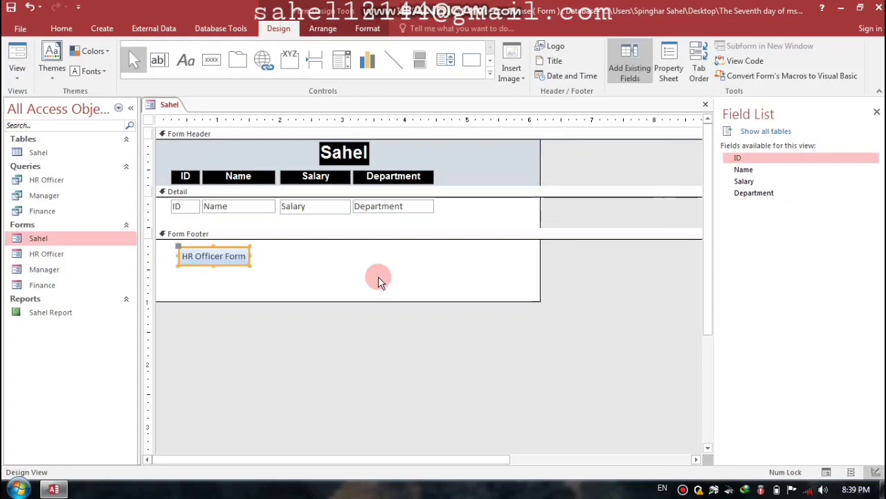
Step: Paste a copy of the button and caption it 'Manager Form'
key(ctrl+v)
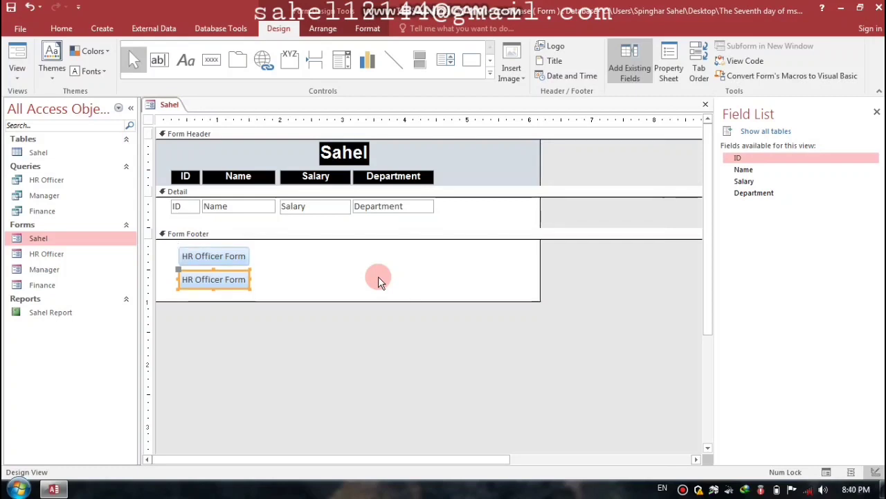
drag(246, 281, 168, 279)
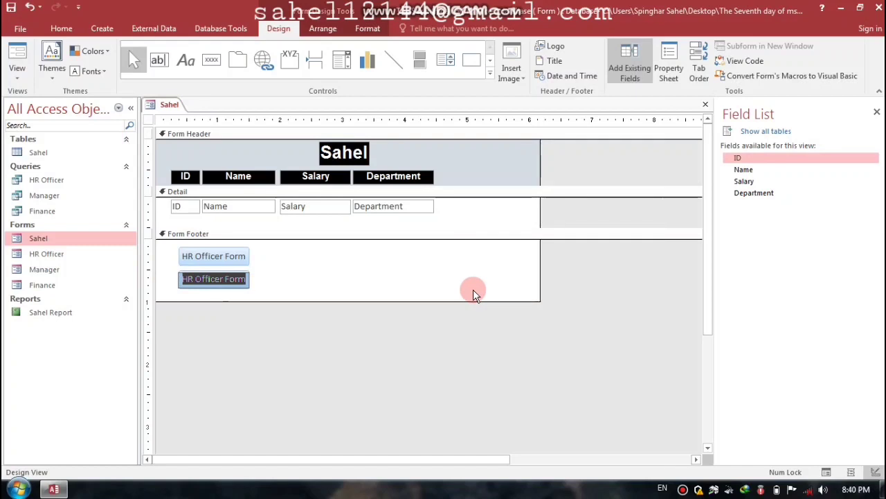
text(M)
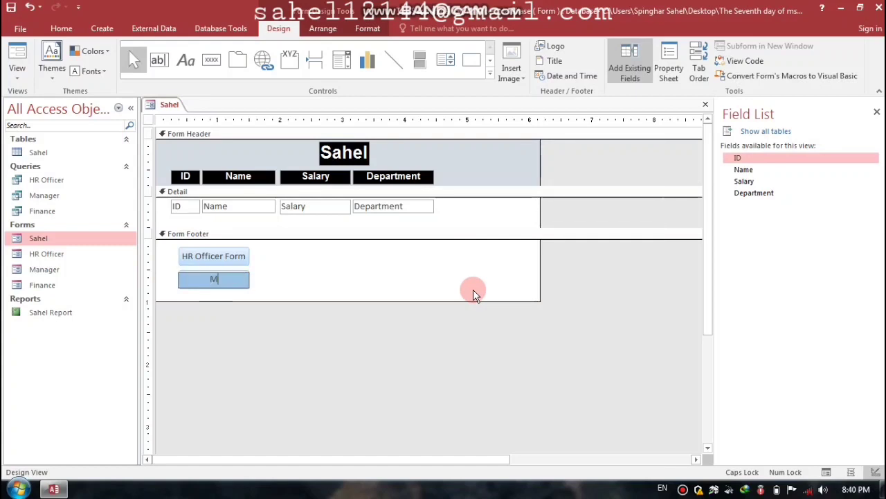
text(anager Form)
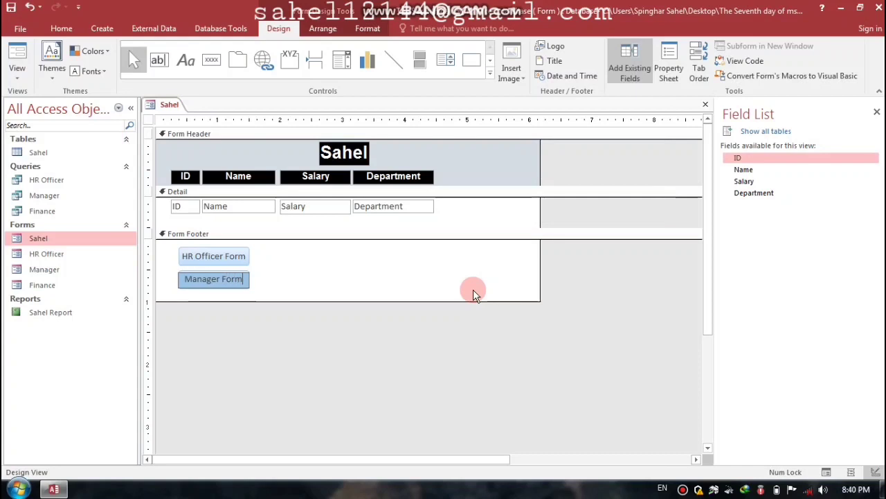
key(Return)
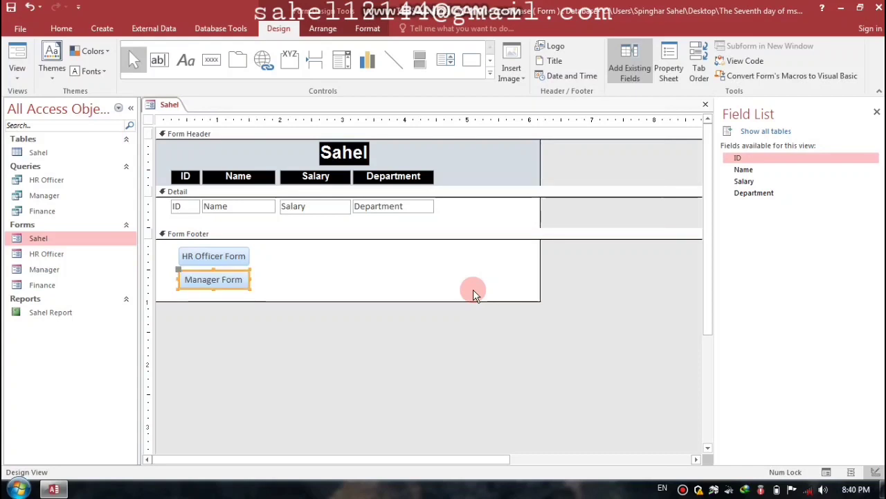
Step: Add a third button beside HR Officer Form and caption it 'Finance'
key(ctrl+c)
key(ctrl+v)
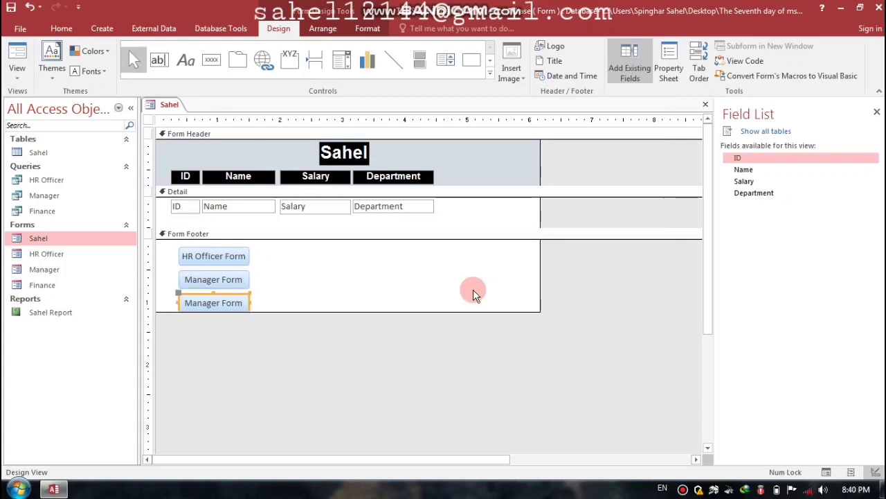
key(Up)
key(Up)
key(Up)
key(Up)
key(Up)
key(Up)
key(Up)
key(Up)
key(Up)
key(Up)
key(Up)
key(Up)
key(Up)
key(Up)
key(Up)
key(Up)
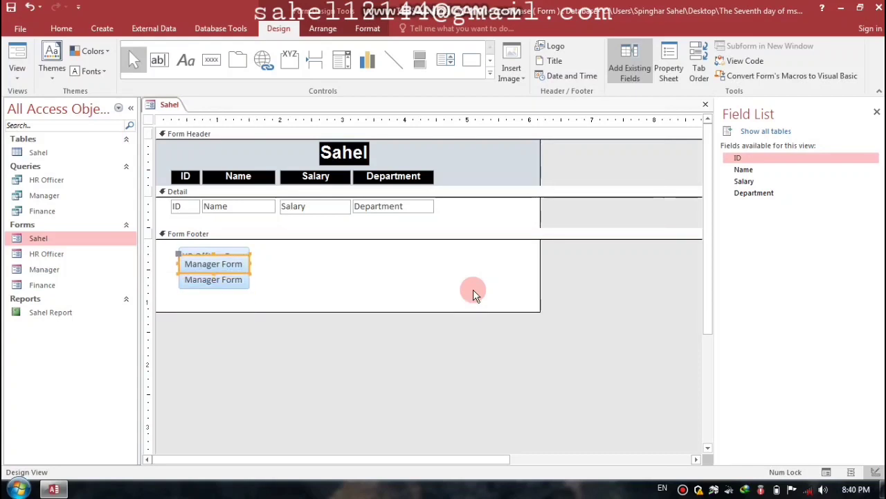
key(Right)
key(Right)
key(Right)
key(Right)
key(Right)
key(Right)
key(Right)
key(Right)
key(Right)
key(Right)
key(Right)
key(Right)
key(Right)
key(Right)
key(Right)
key(Right)
key(Right)
key(Right)
key(Right)
key(Right)
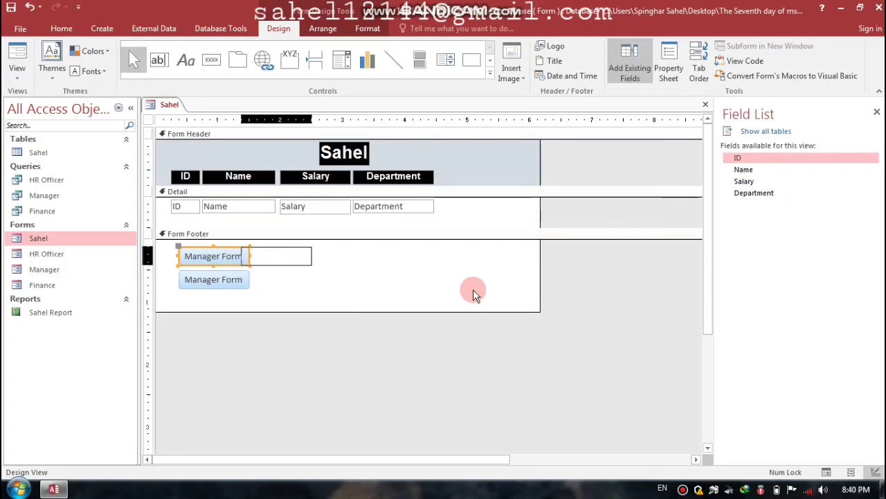
key(Right)
key(Right)
key(Right)
key(Right)
key(Right)
key(Right)
key(Right)
key(Right)
click(323, 255)
drag(323, 255, 258, 255)
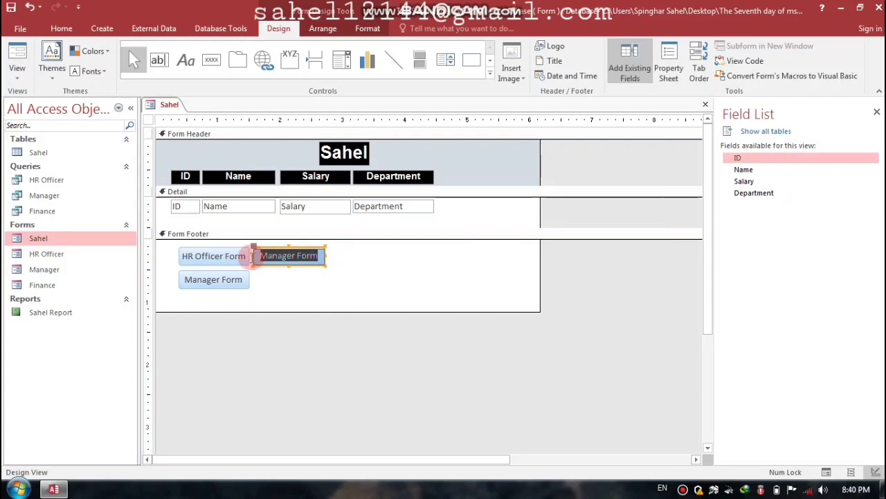
text(Fia)
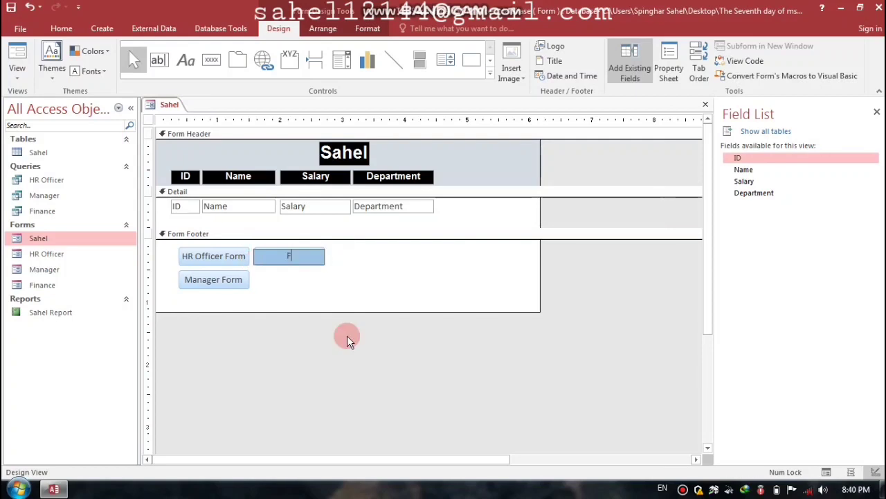
key(BackSpace)
text(nance)
key(Return)
Step: Shift all three footer buttons left and up, then shorten the Form Footer
drag(341, 244, 233, 288)
key(Left)
key(Left)
key(Left)
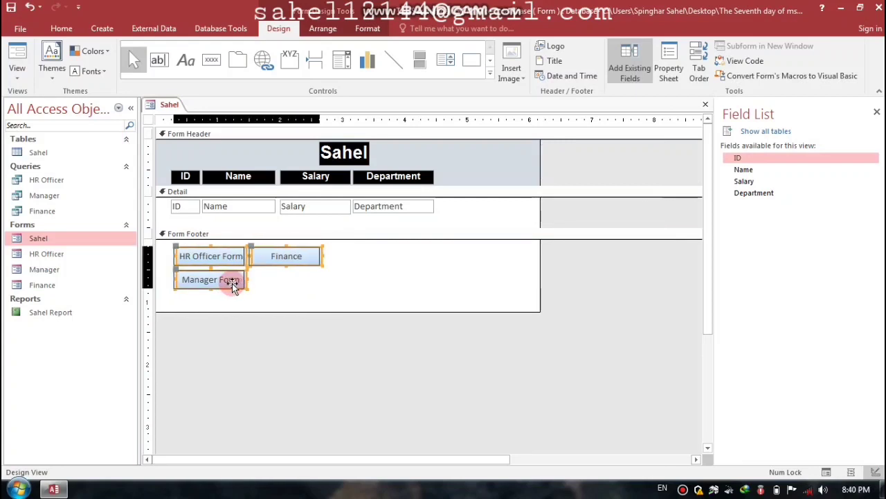
key(Left)
key(Up)
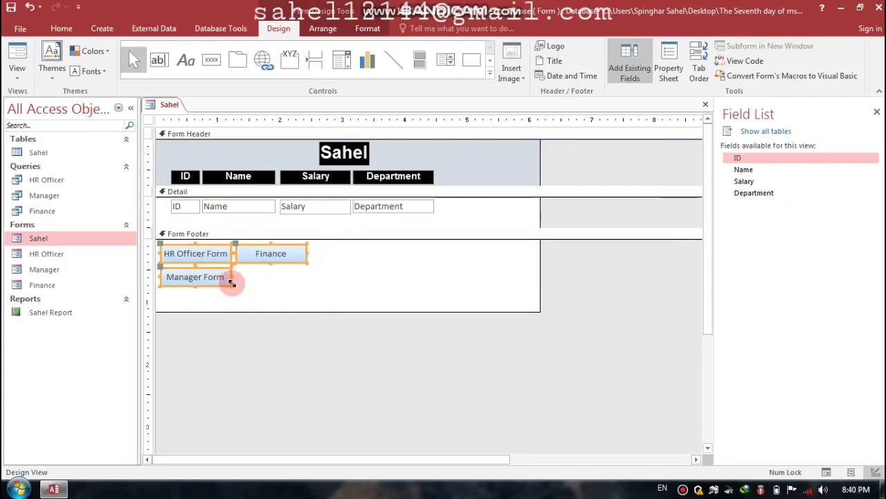
drag(258, 311, 258, 290)
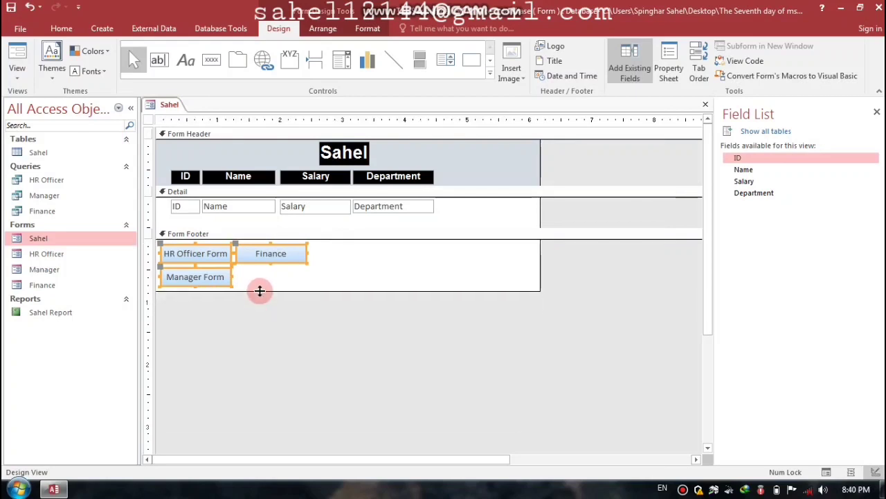
click(368, 28)
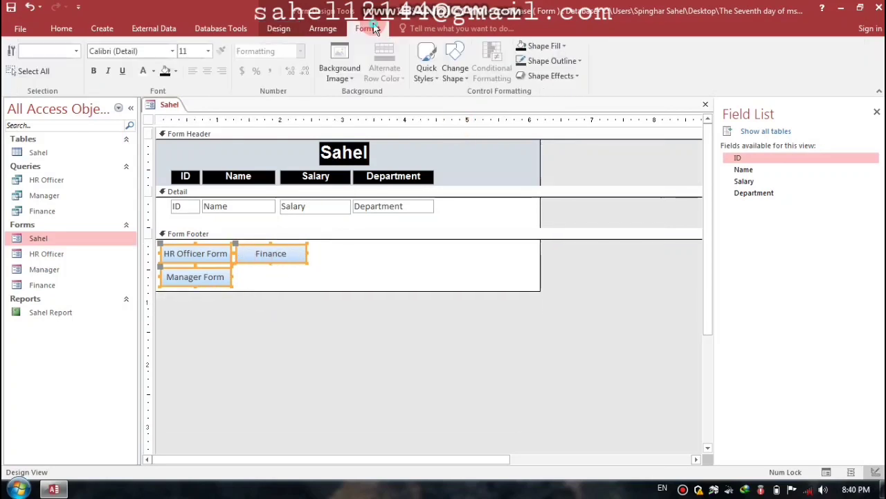
click(467, 75)
click(176, 70)
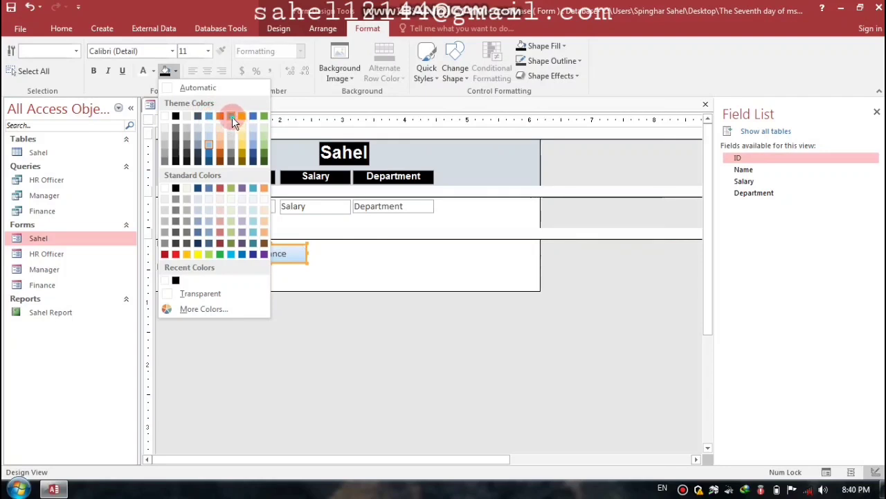
click(232, 117)
click(142, 50)
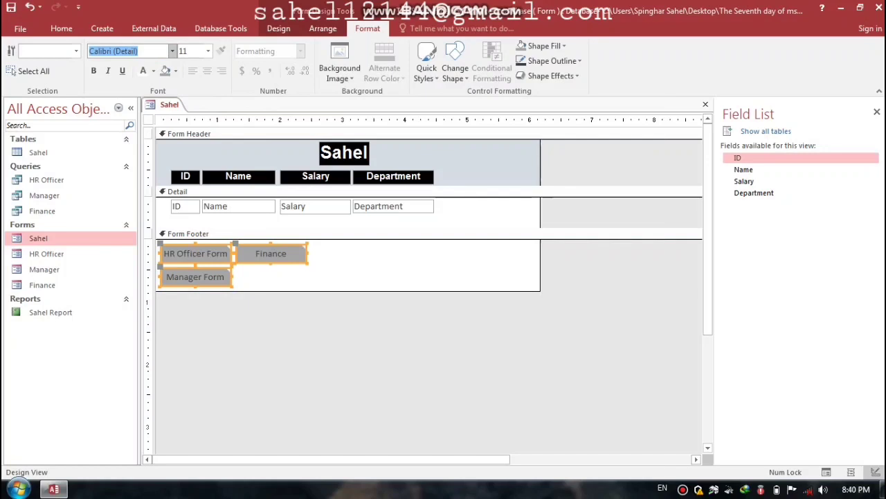
text(Tiem)
key(Return)
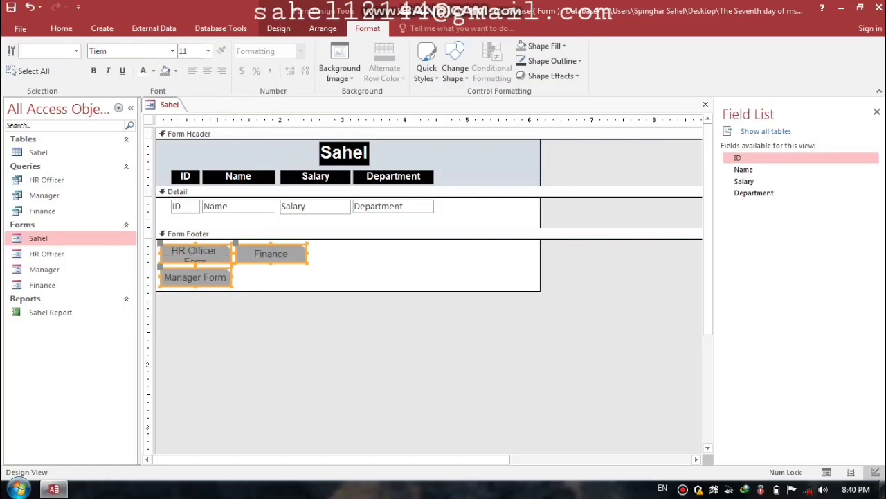
click(354, 263)
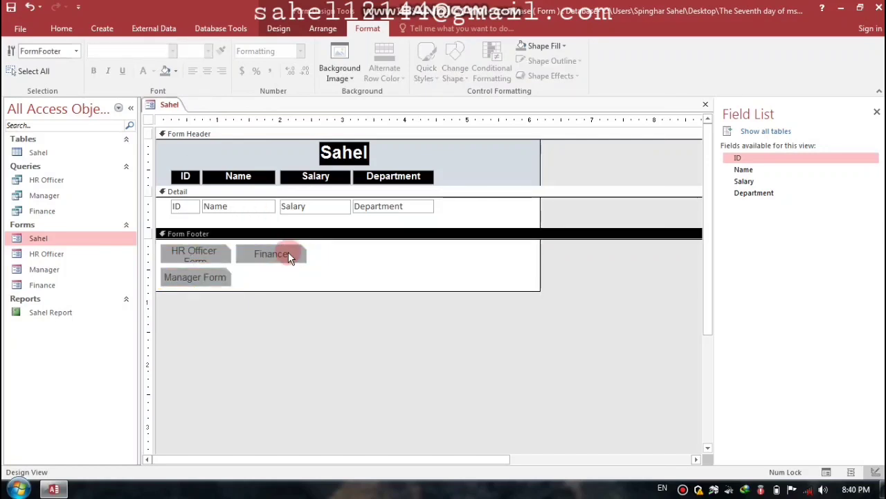
click(288, 252)
key(Right)
key(Right)
key(Right)
key(Right)
key(Right)
key(Right)
key(Right)
key(Right)
key(Right)
key(Right)
key(Right)
key(Right)
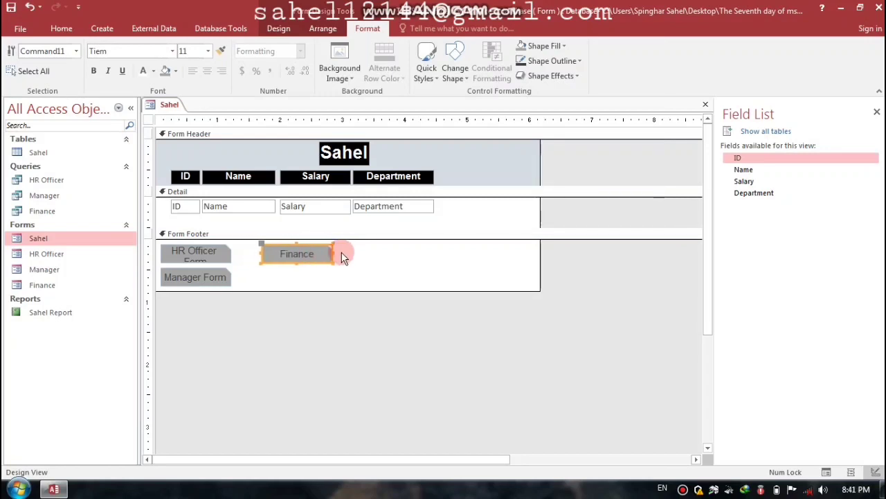
click(310, 253)
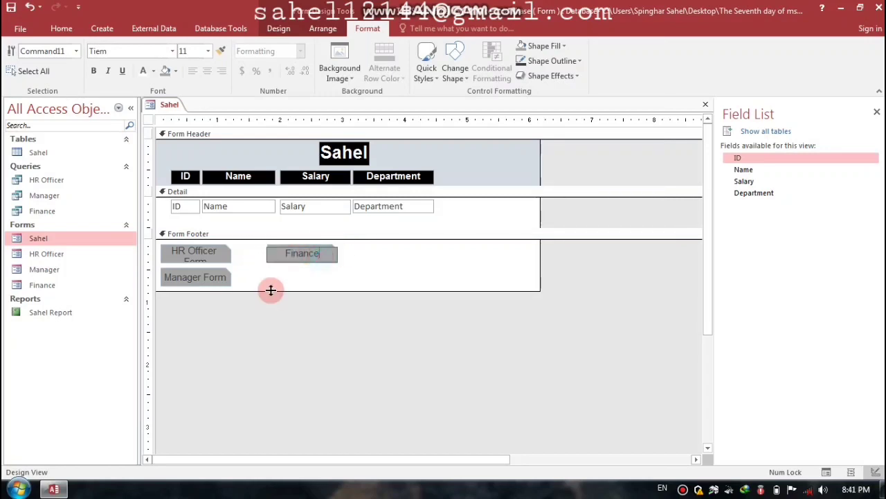
text(F)
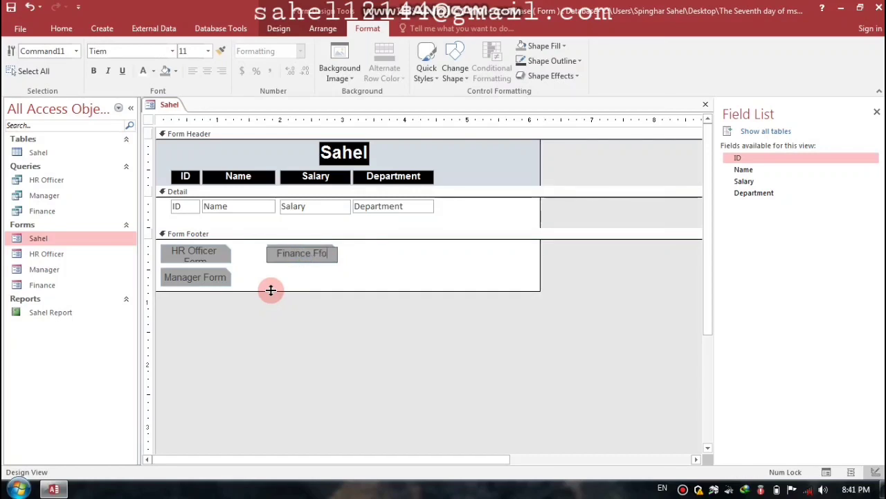
text(orm)
key(Return)
click(219, 260)
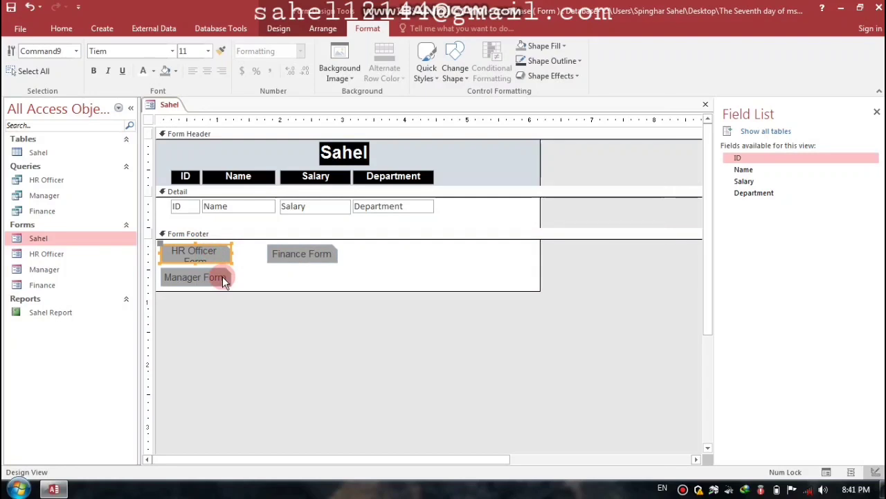
key(shift+Right)
key(shift+Right)
key(shift+Right)
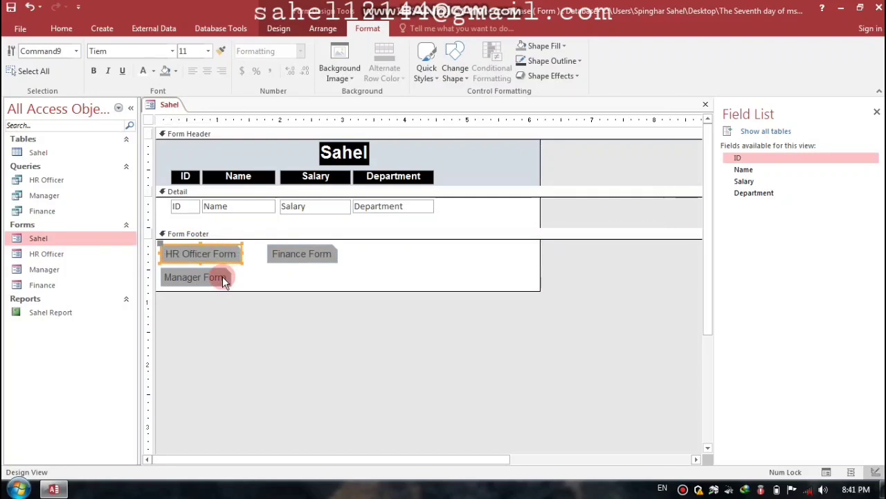
key(Right)
key(Right)
key(Right)
key(Right)
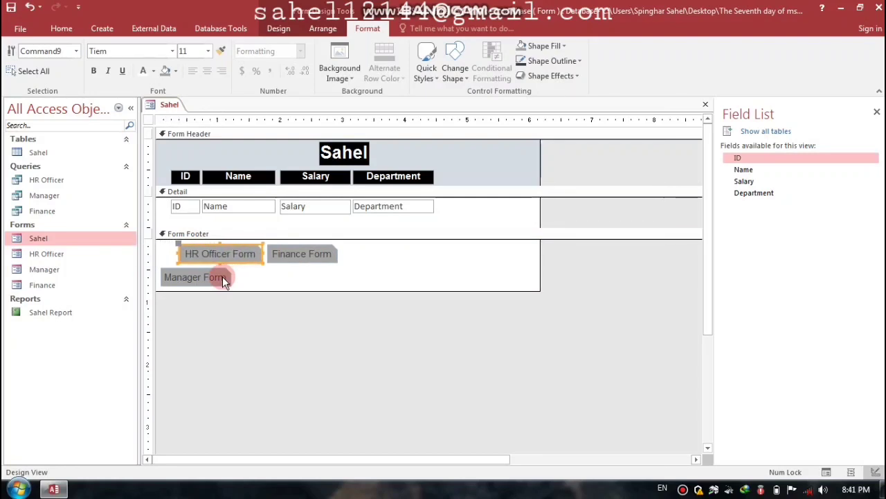
key(Left)
key(Left)
key(Left)
key(Left)
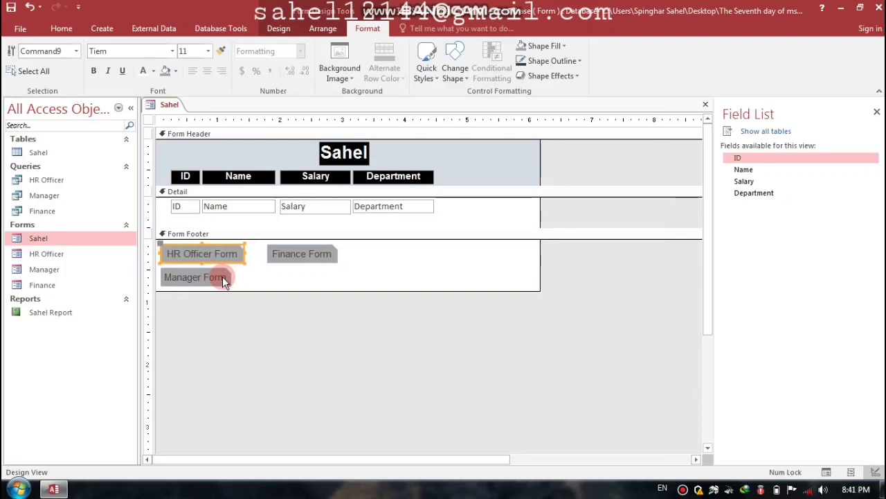
click(223, 276)
key(Up)
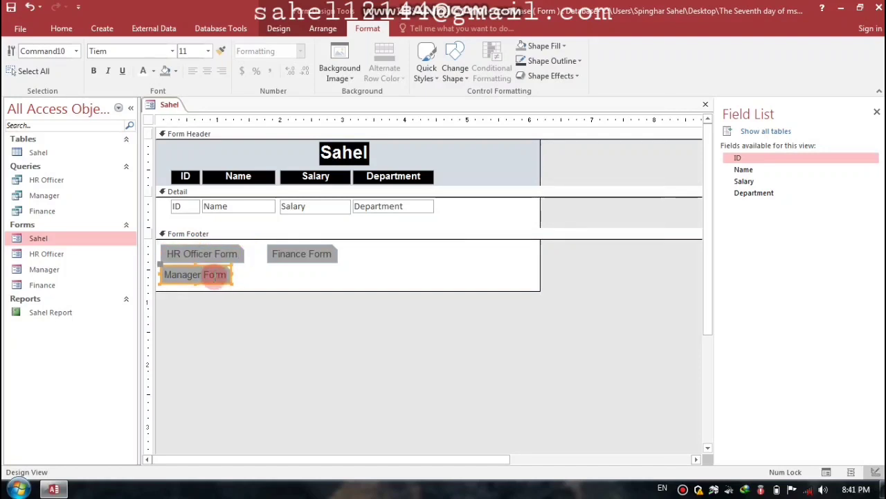
click(289, 252)
key(Left)
key(Left)
key(Left)
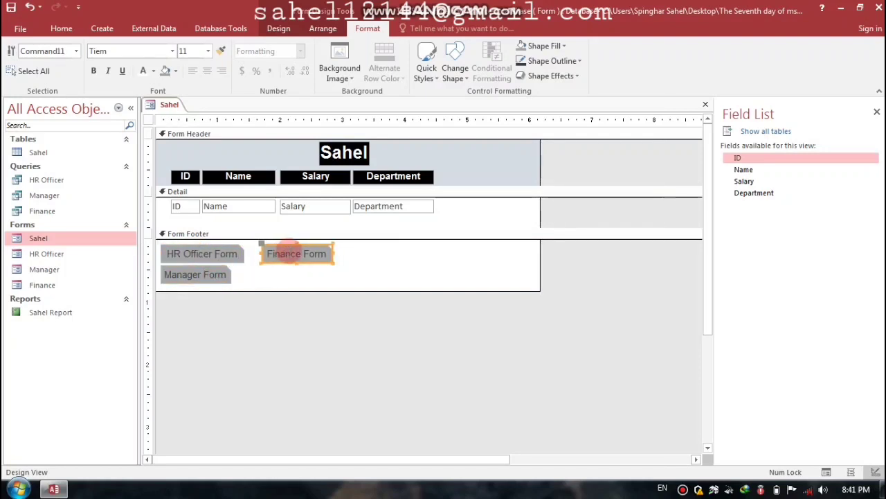
key(Left)
key(Left)
key(Left)
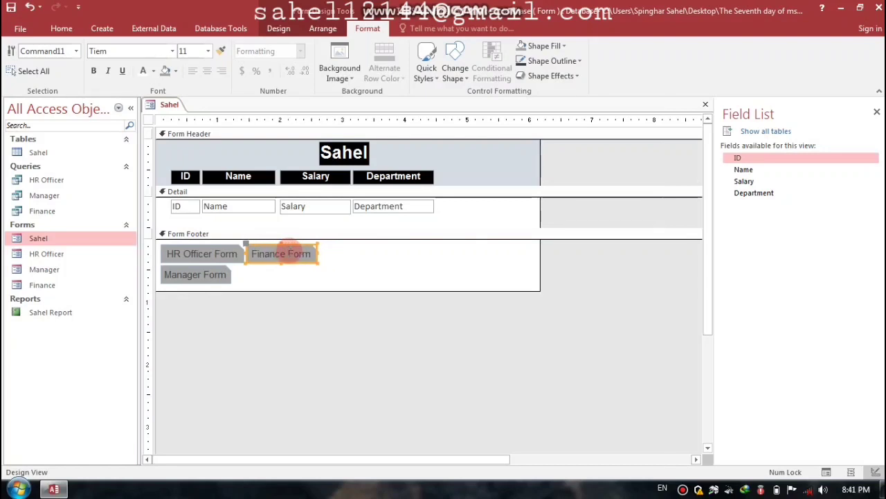
click(355, 269)
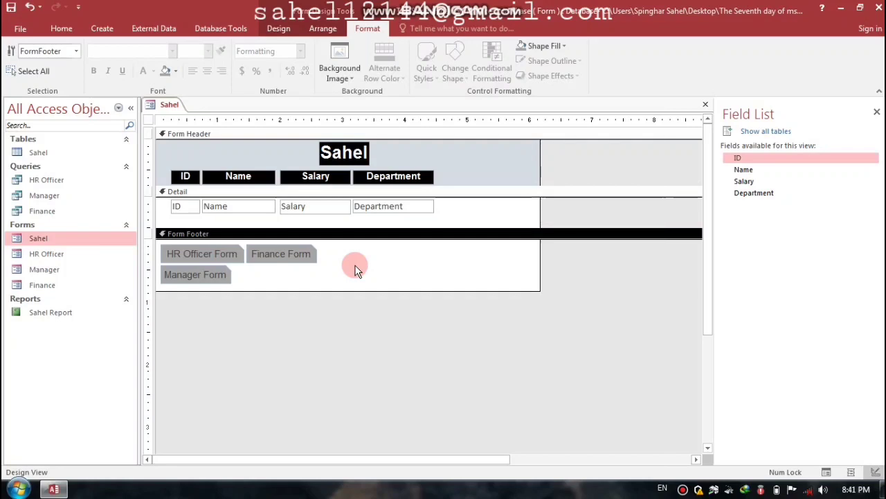
Step: Build an event for the HR Officer Form button using Code Builder, dismissing the colour-scheme warning
click(196, 253)
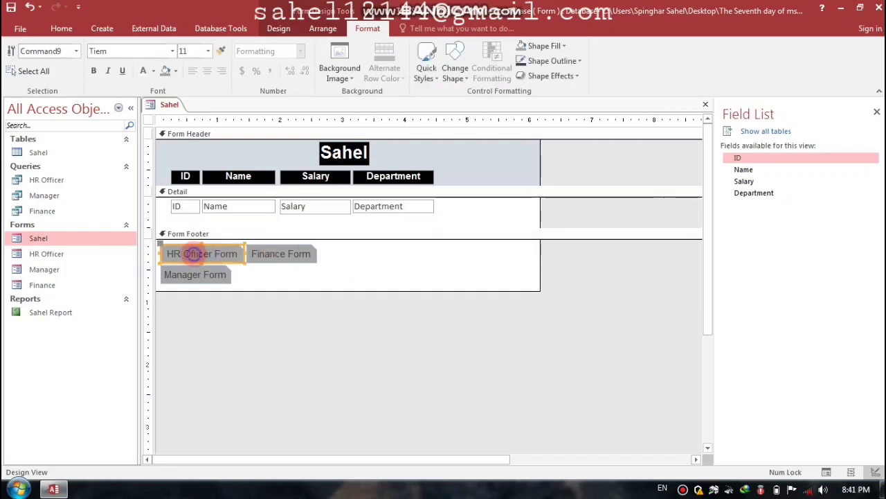
right_click(194, 253)
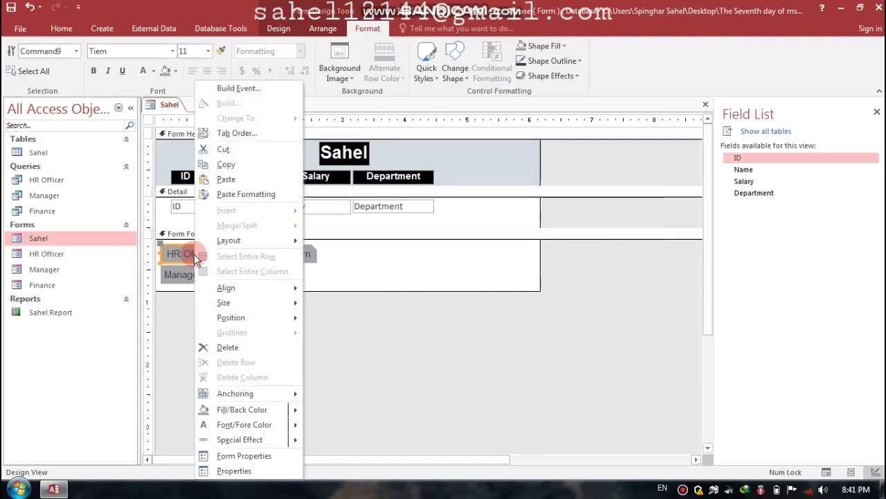
click(231, 88)
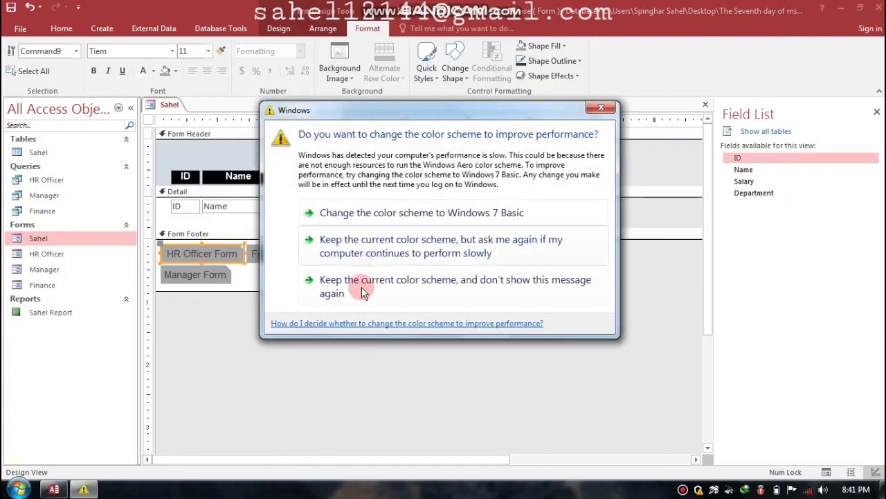
click(359, 284)
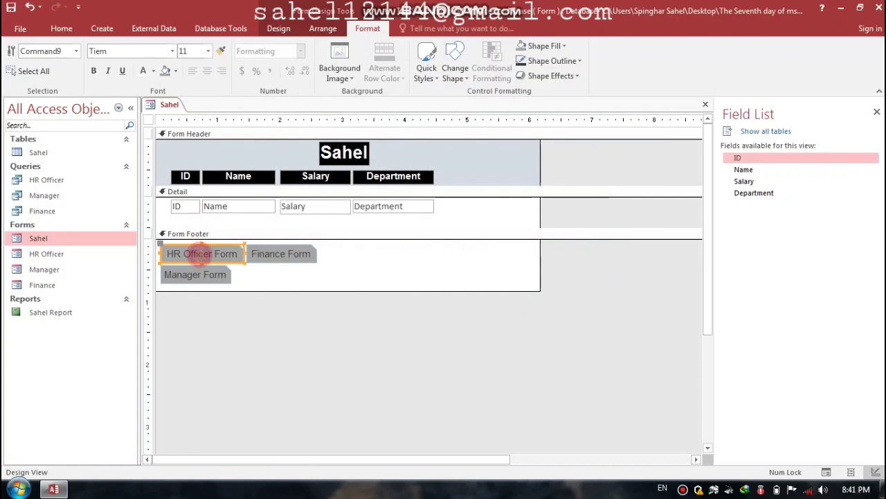
right_click(200, 254)
click(241, 89)
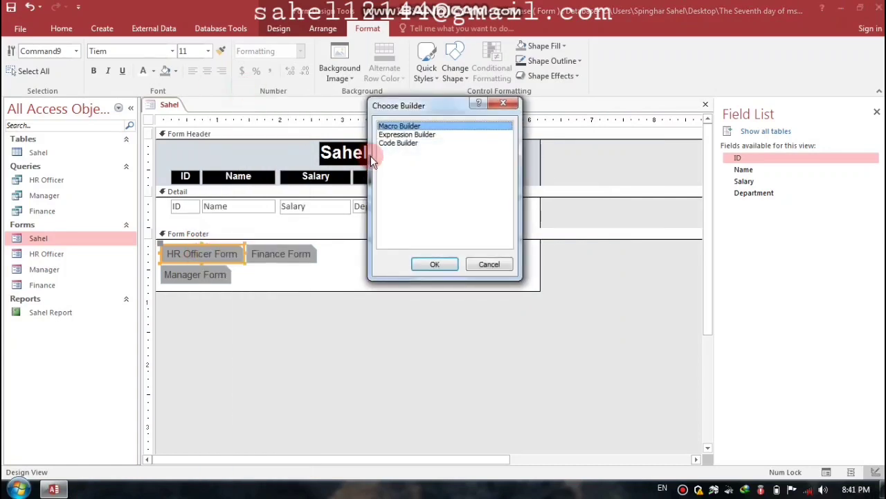
click(401, 144)
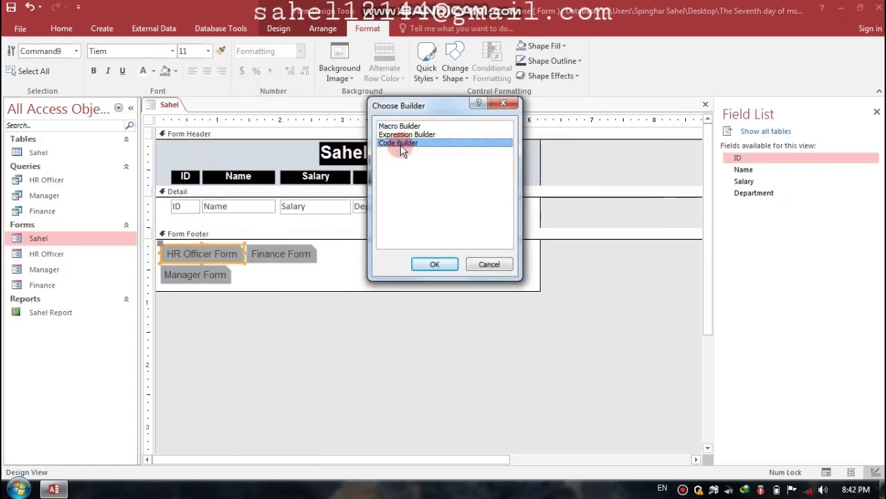
Step: In the HR Officer button's Command9_Click code, write DoCmd.Close as the first line
click(439, 262)
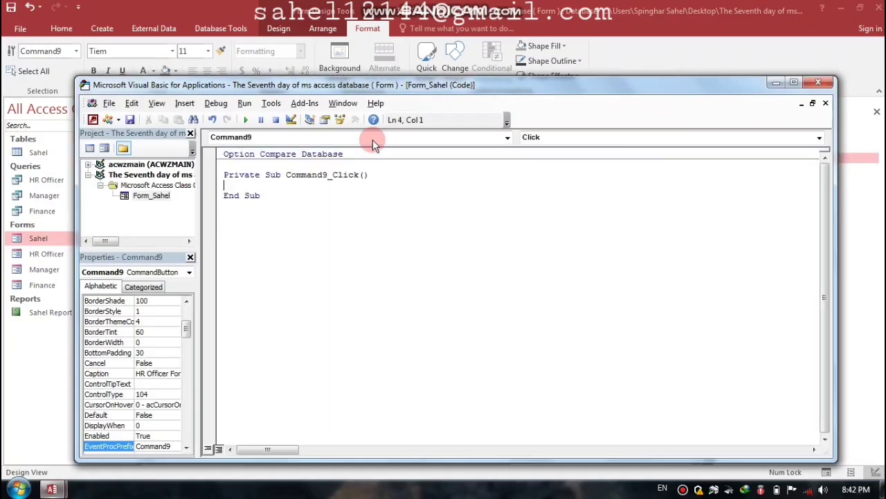
drag(381, 88, 498, 59)
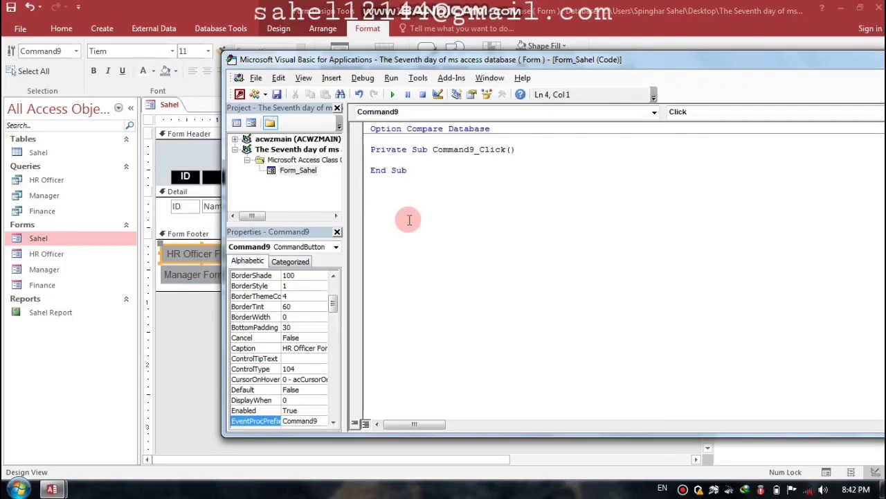
text(docmd)
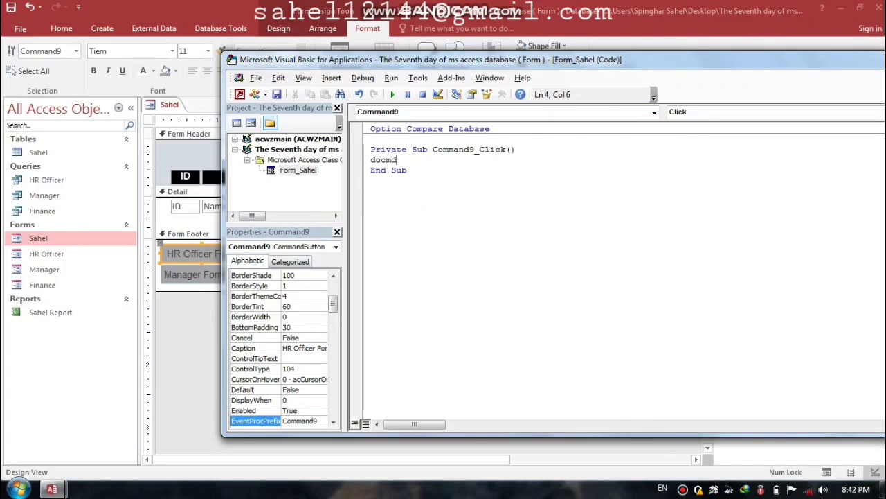
text(.openf)
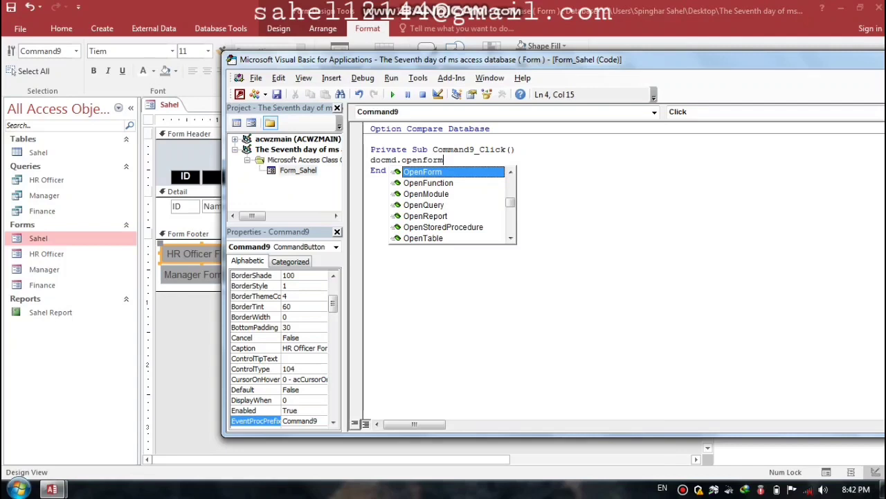
text(or)
key(BackSpace)
key(BackSpace)
key(BackSpace)
key(BackSpace)
key(BackSpace)
key(BackSpace)
key(BackSpace)
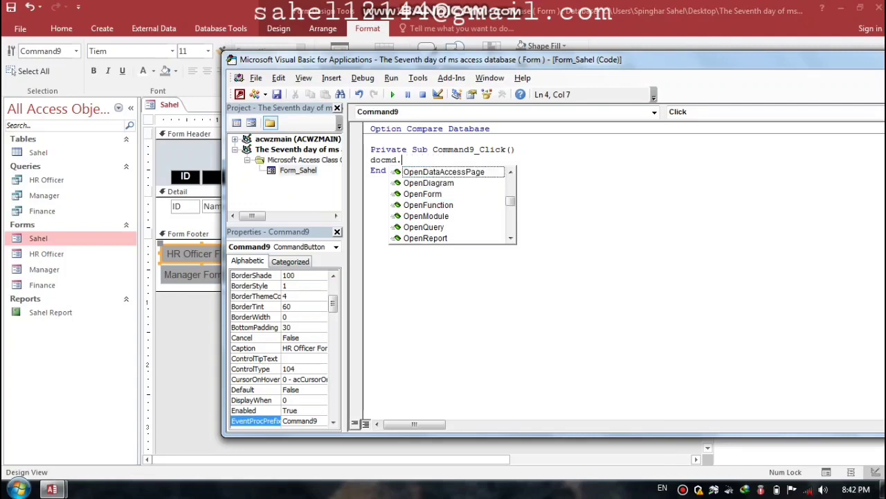
text(close)
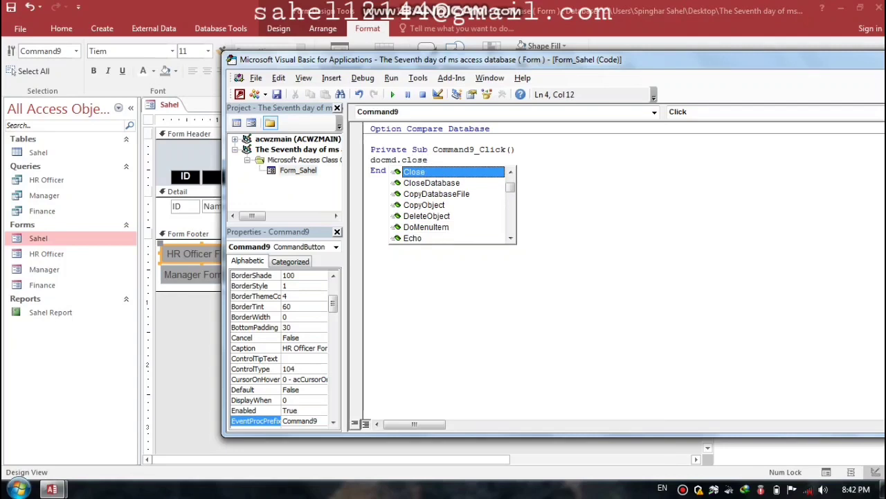
key(Return)
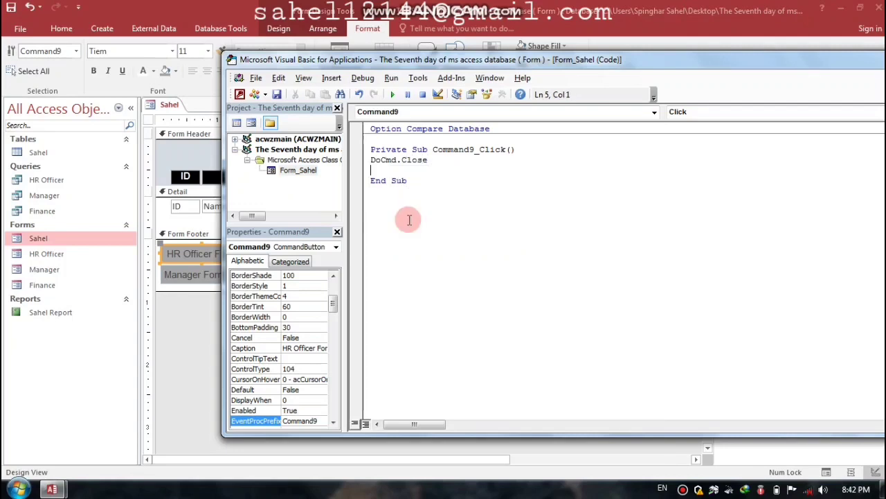
Step: Add DoCmd.OpenForm "HR Officer" on the next line and close the VBA editor
text(docmd.ope)
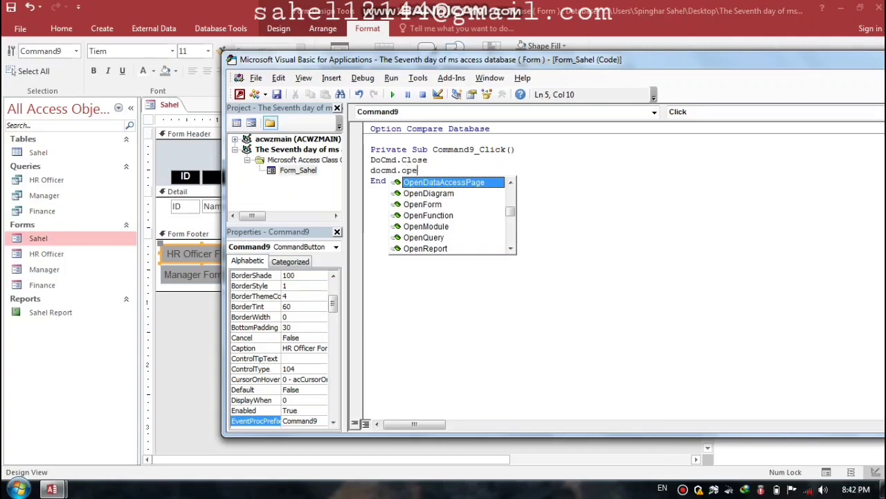
text(nform)
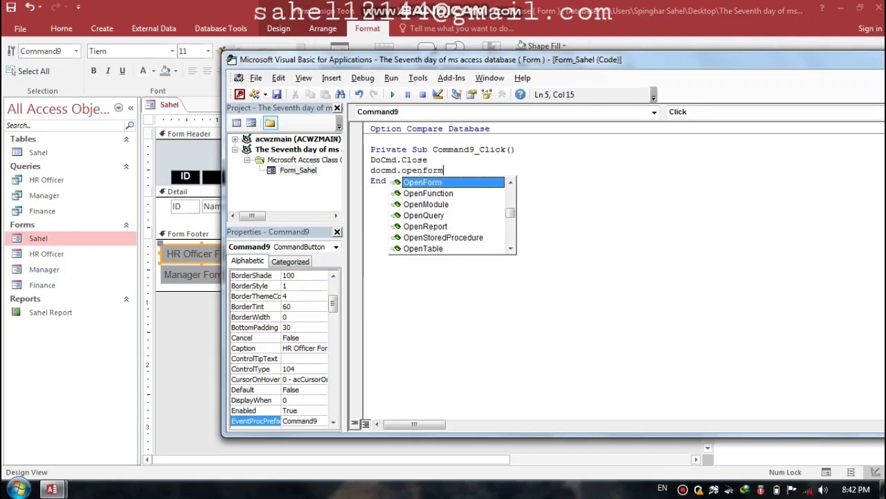
text( ")
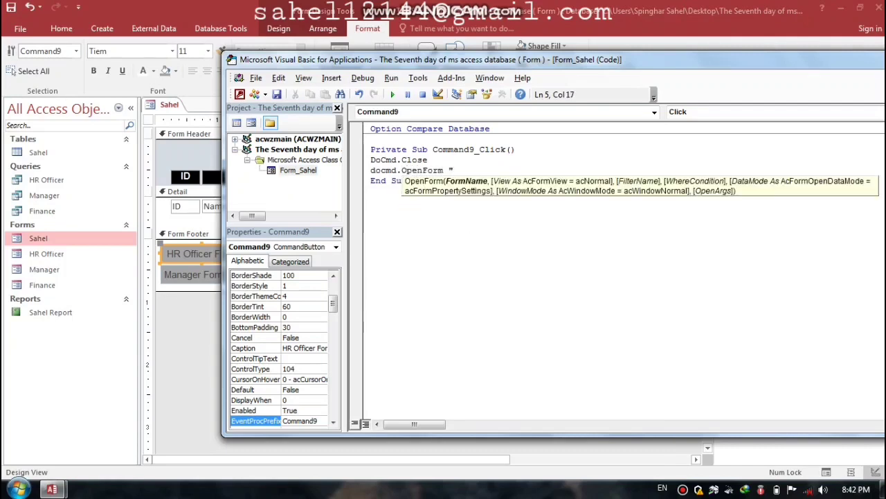
key(Caps_Lock)
text(HR OF)
key(BackSpace)
key(Caps_Lock)
text(fficer")
drag(722, 58, 626, 70)
click(835, 71)
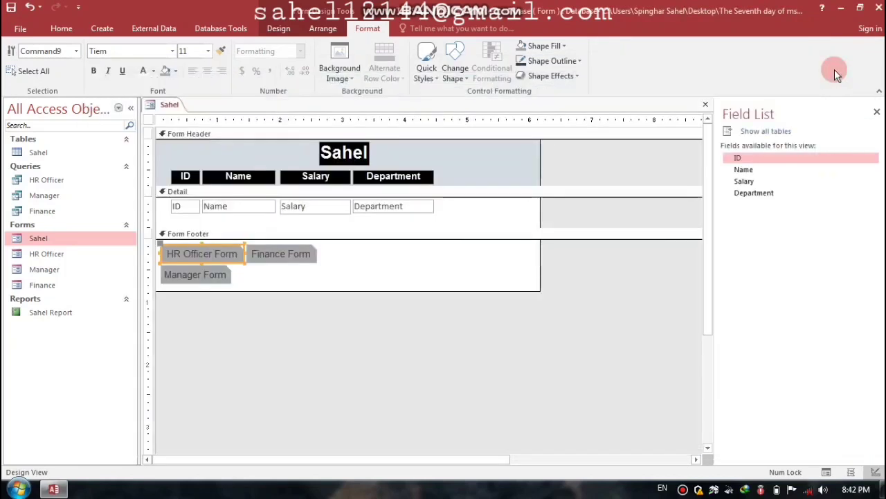
Step: Build the Manager Form button's Click event with DoCmd.Close and DoCmd.OpenForm "Manager" in Command10_Click
click(196, 276)
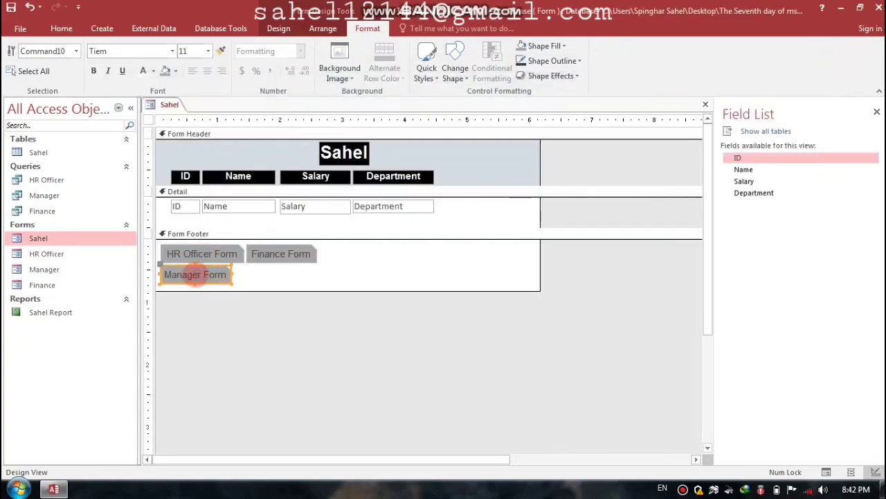
right_click(196, 274)
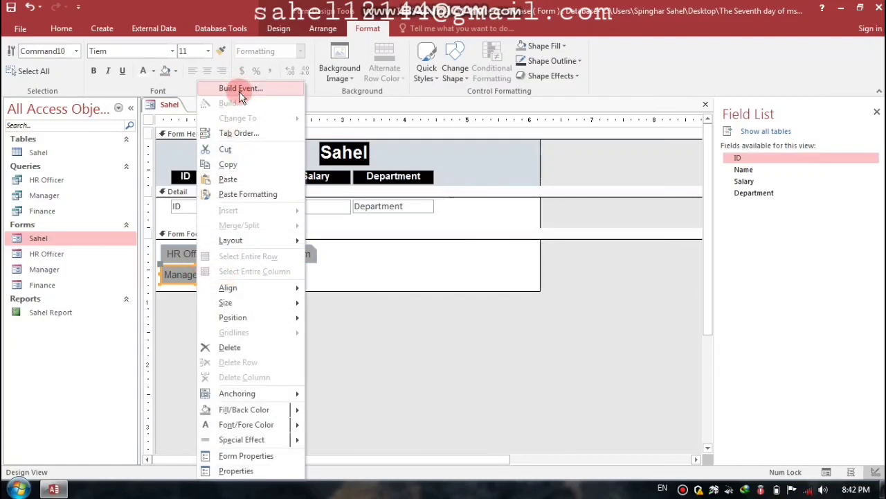
click(236, 89)
click(391, 143)
click(437, 265)
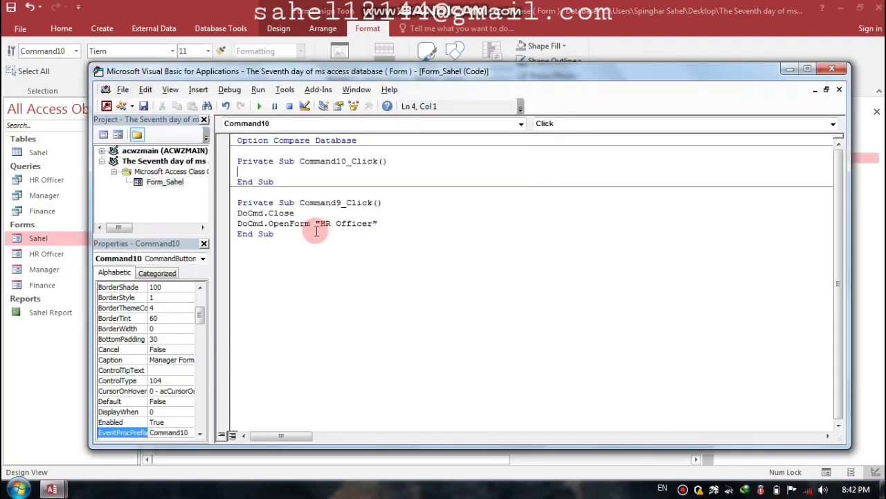
text(docmd.close)
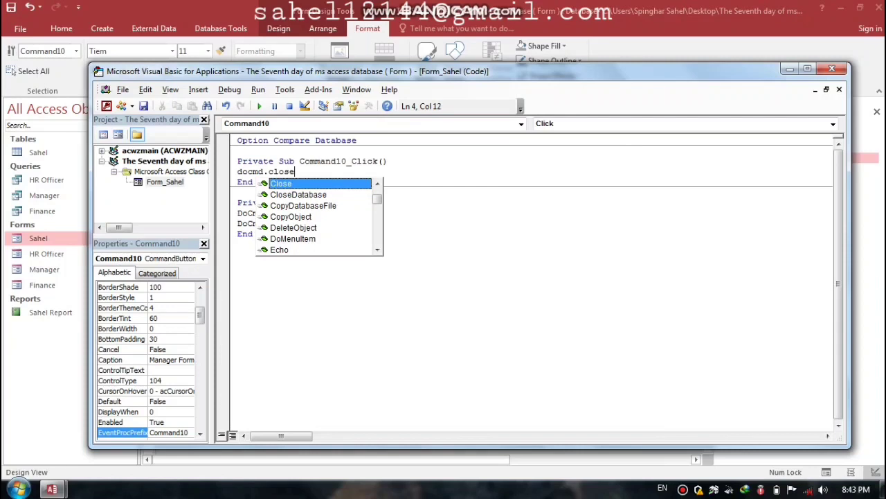
key(Return)
text(doc)
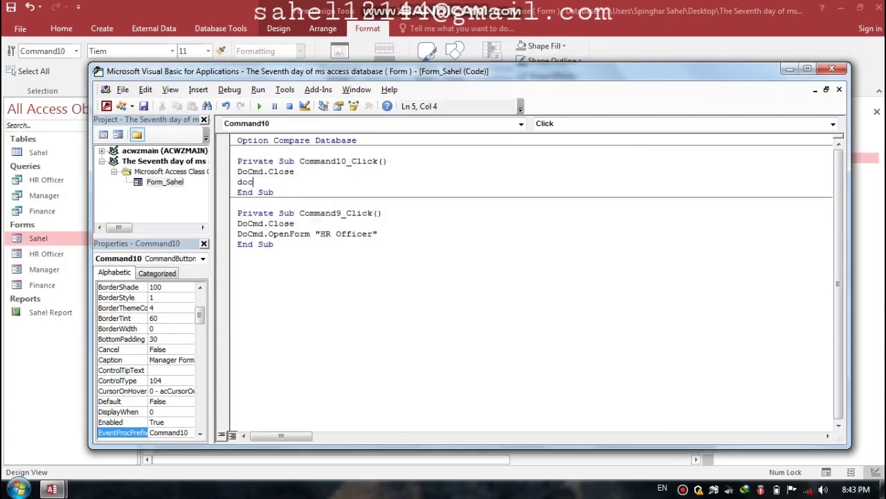
text(md.op)
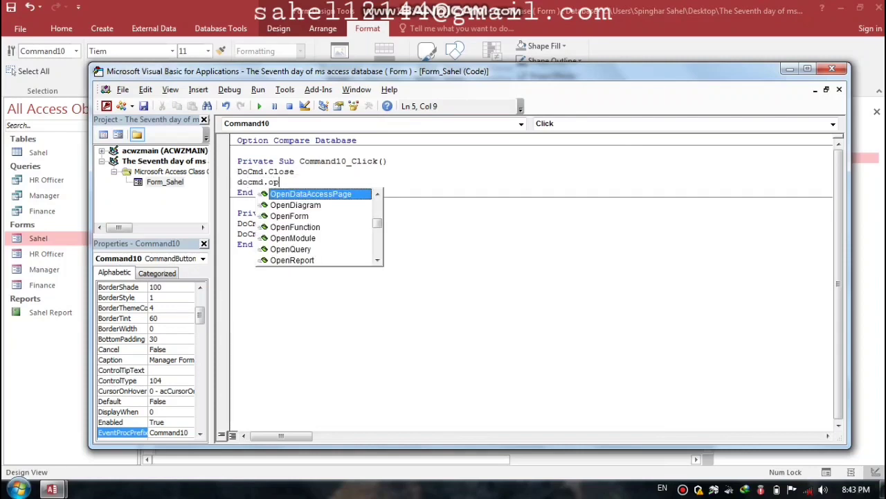
text(enform)
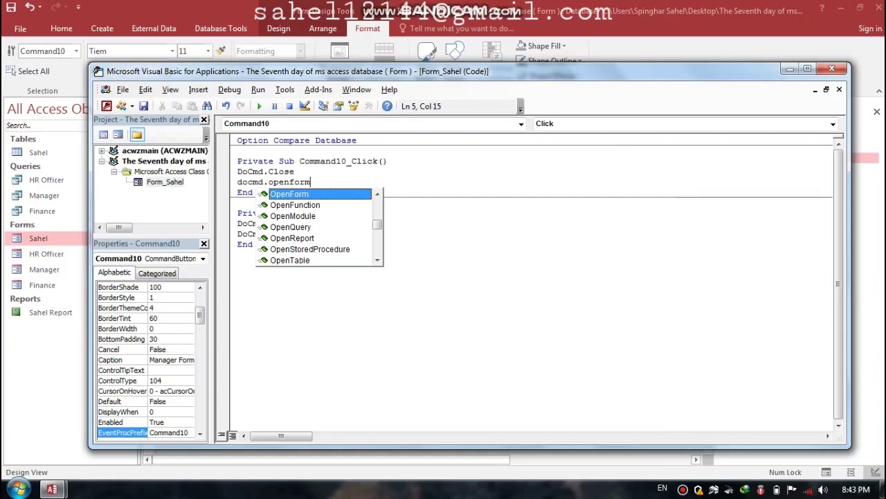
text( ")
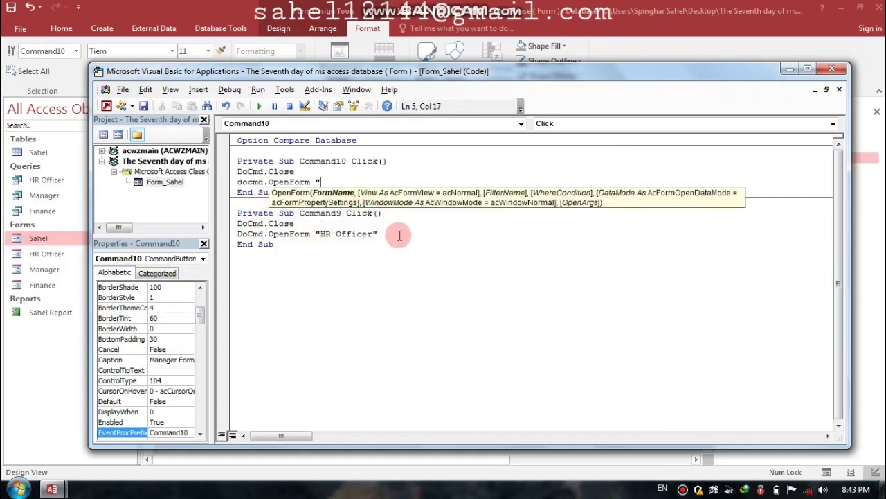
text(Na)
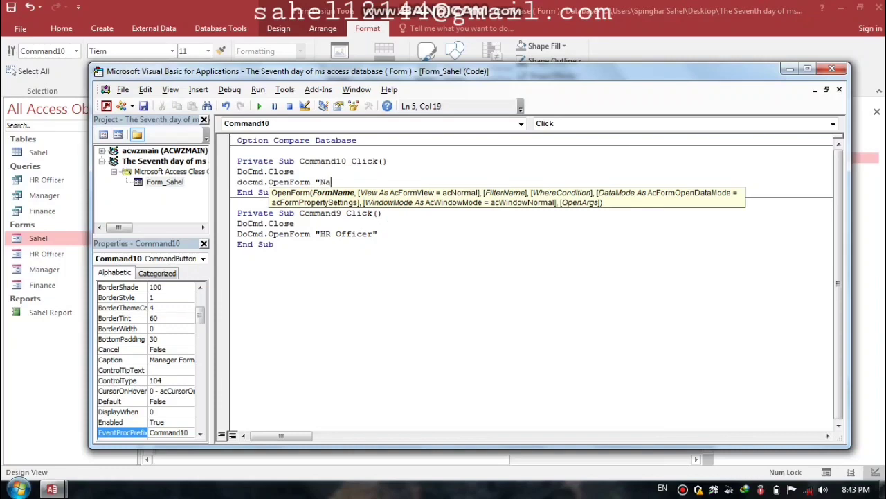
text(Manager")
click(832, 68)
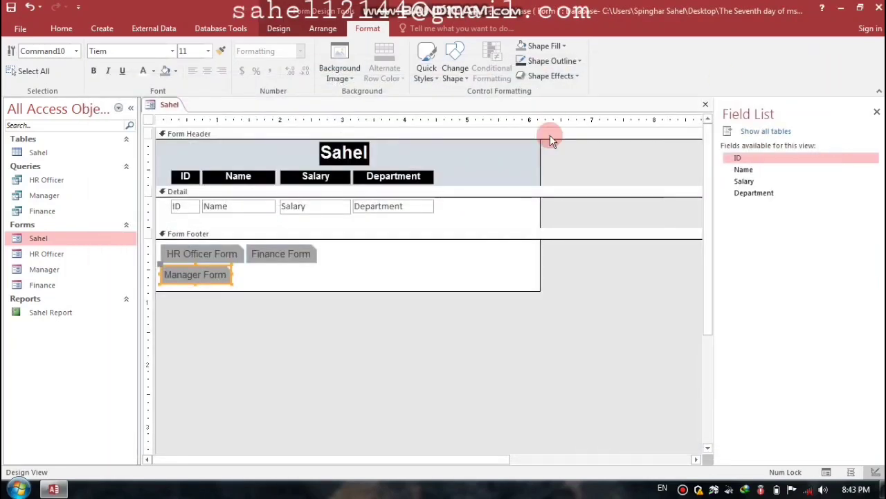
Step: Start a Code Builder Click event for the Finance Form button
click(267, 254)
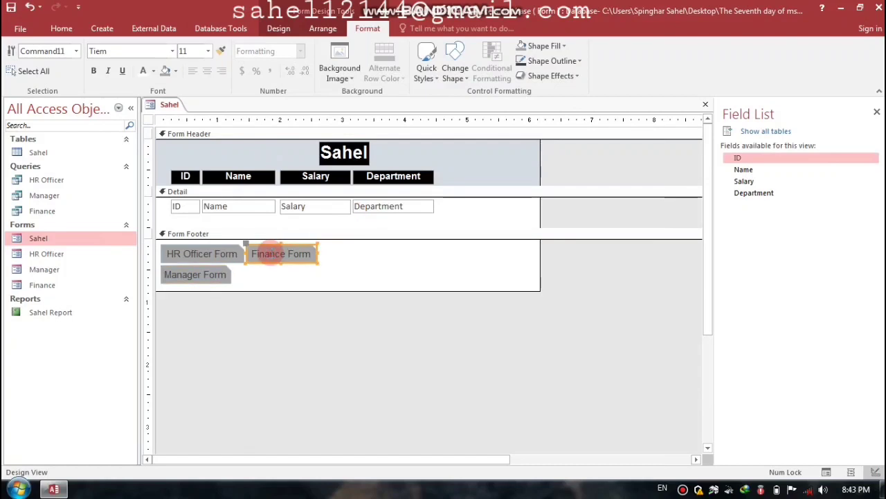
right_click(270, 253)
click(316, 90)
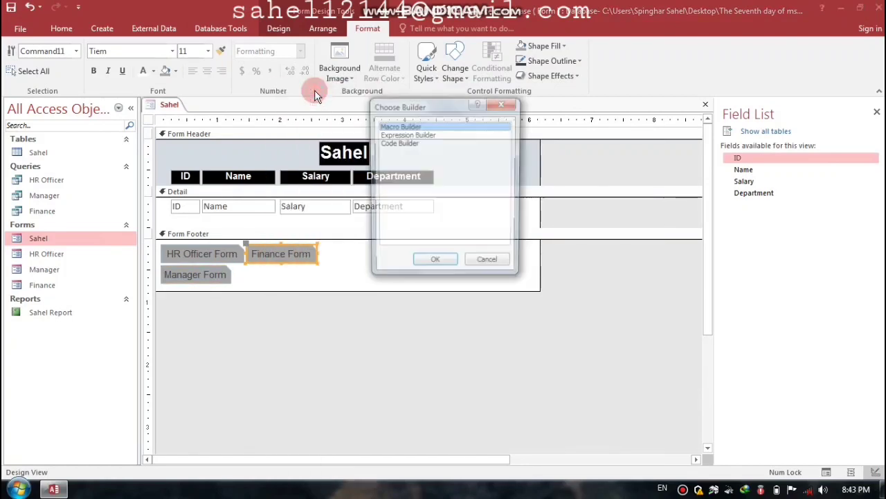
click(386, 142)
click(436, 264)
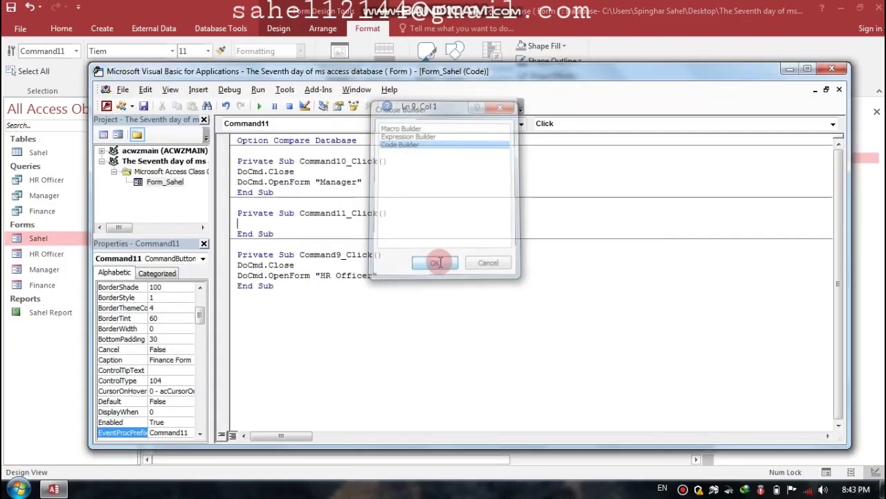
Step: Write DoCmd.Close and DoCmd.OpenForm "Finance" in the event, then close the VBA editor
drag(329, 69, 390, 66)
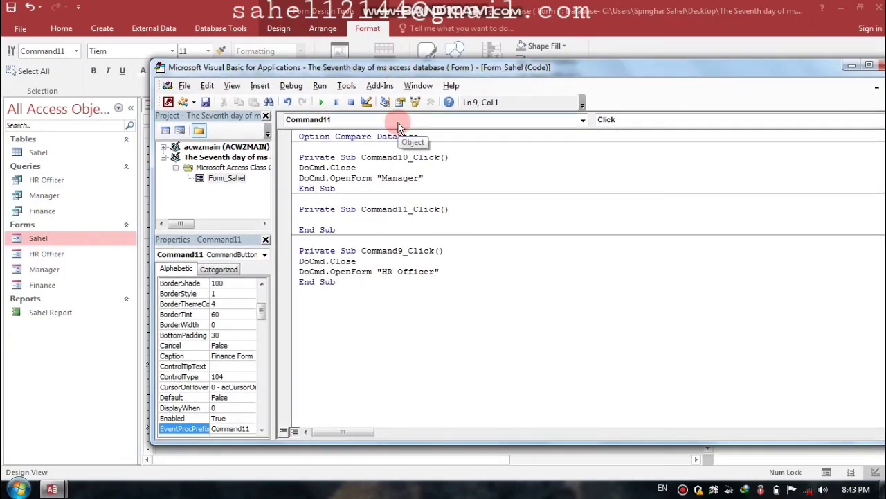
text(docmd.)
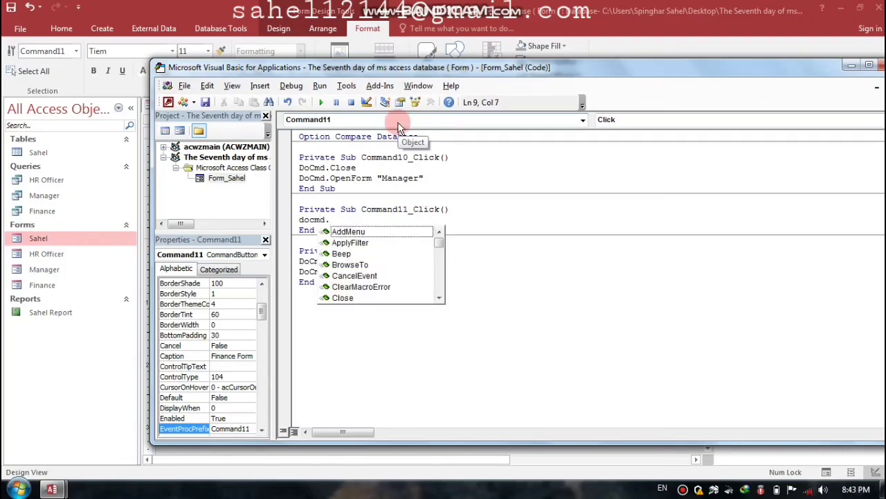
text(c)
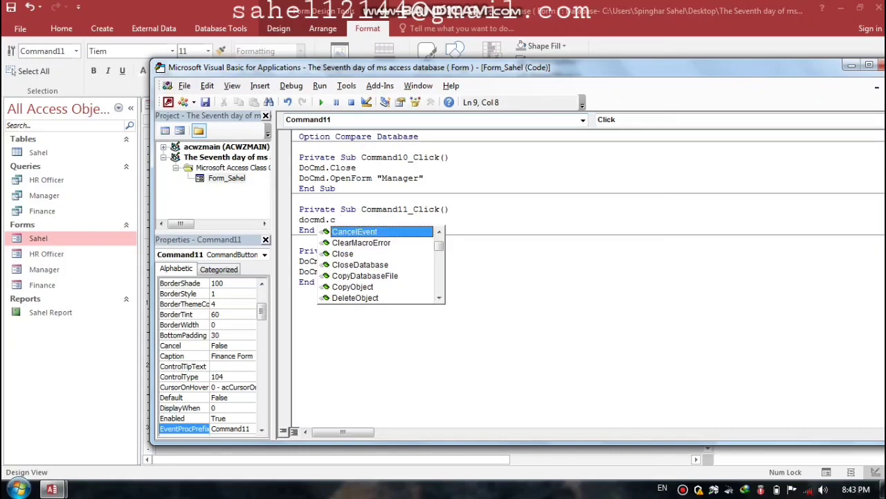
text(l)
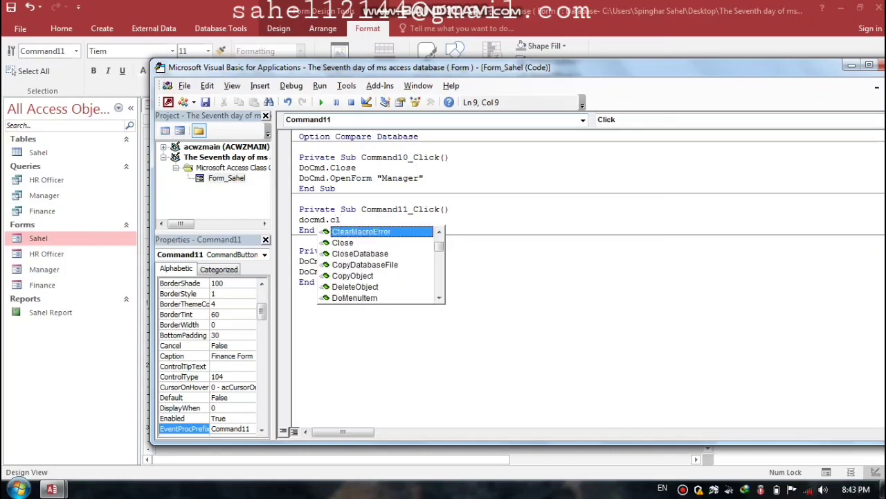
text(ose)
key(Return)
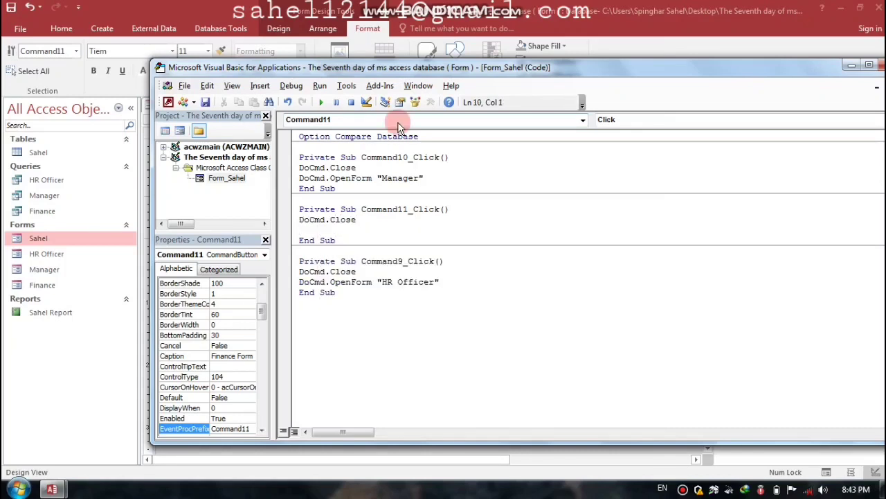
text(docmd.)
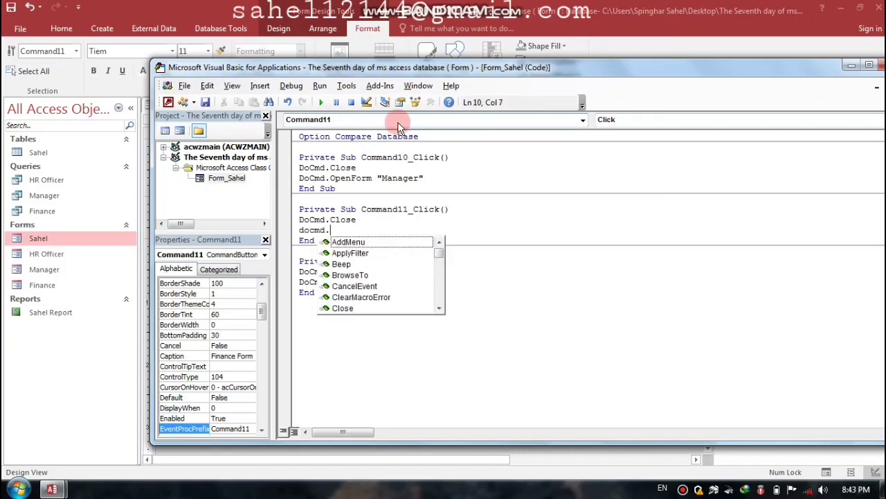
text(openform)
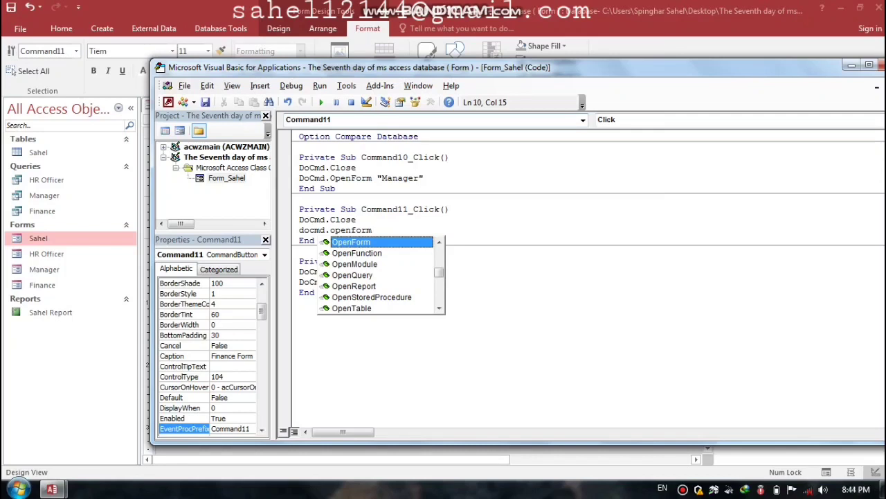
text( ")
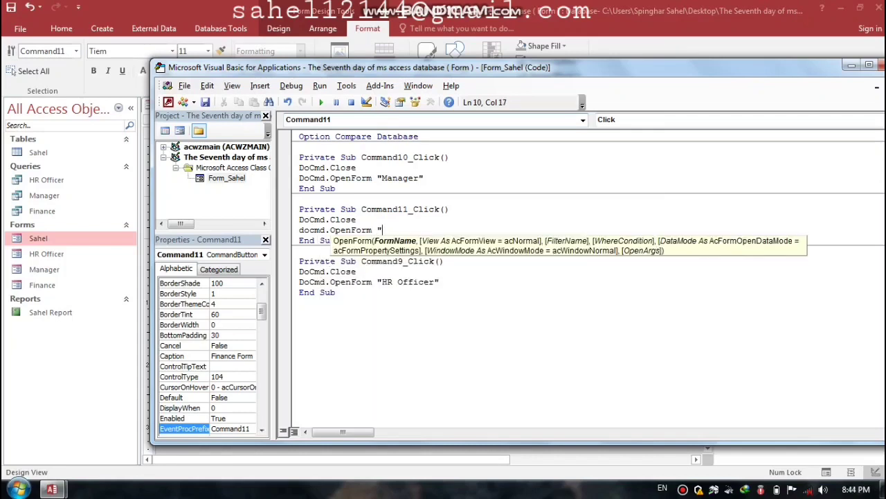
text(Finance")
key(Return)
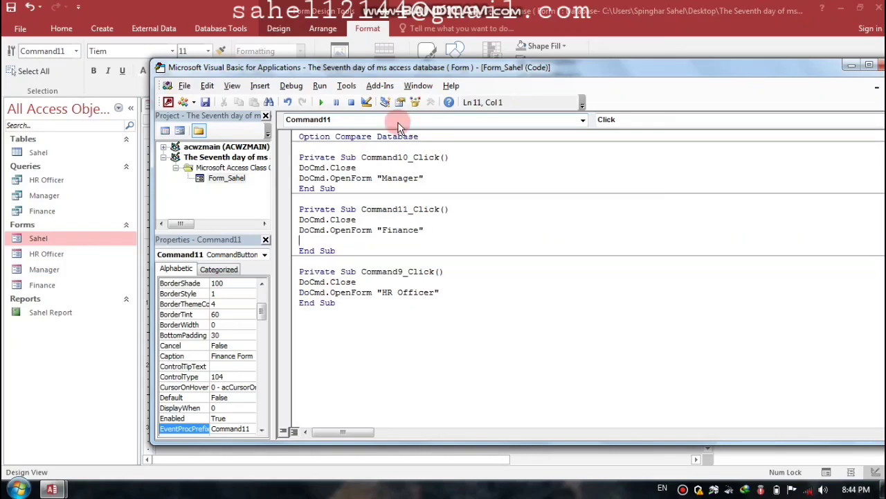
drag(462, 75, 404, 75)
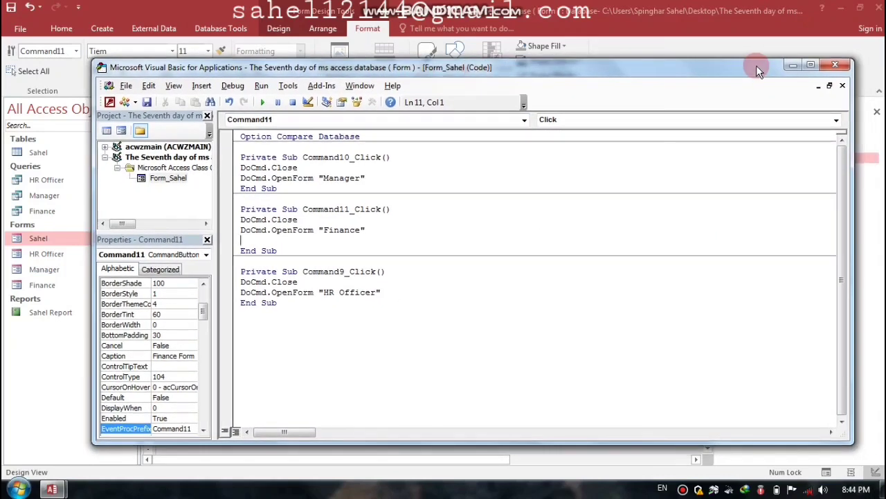
click(835, 66)
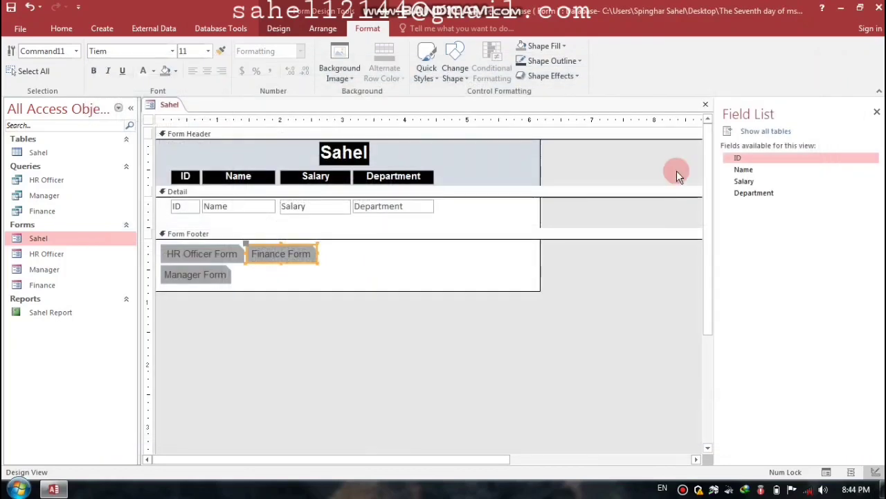
Step: Save and reopen the Sahel form, and check that HR Officer Form opens the HR Officer form
click(877, 112)
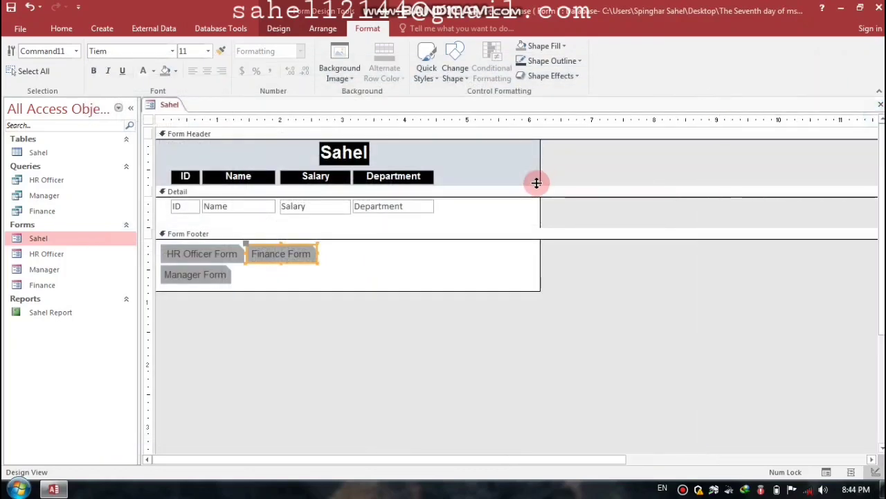
key(Return)
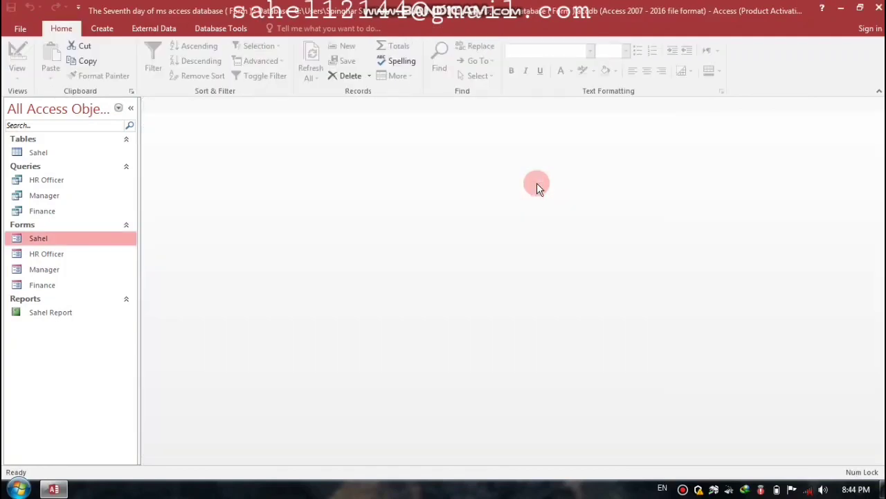
double_click(39, 239)
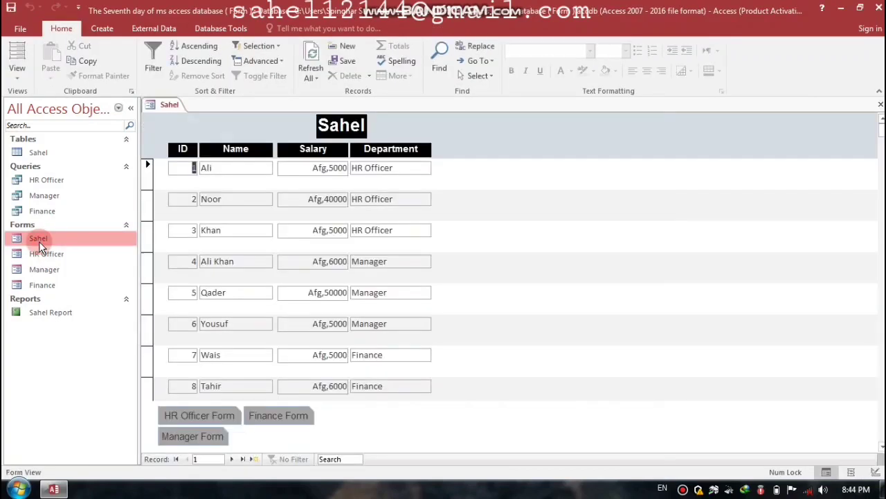
click(205, 417)
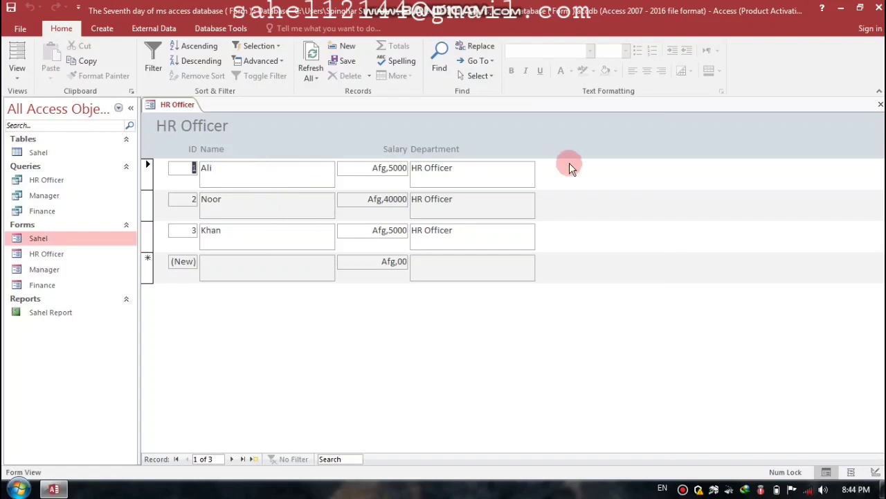
click(880, 104)
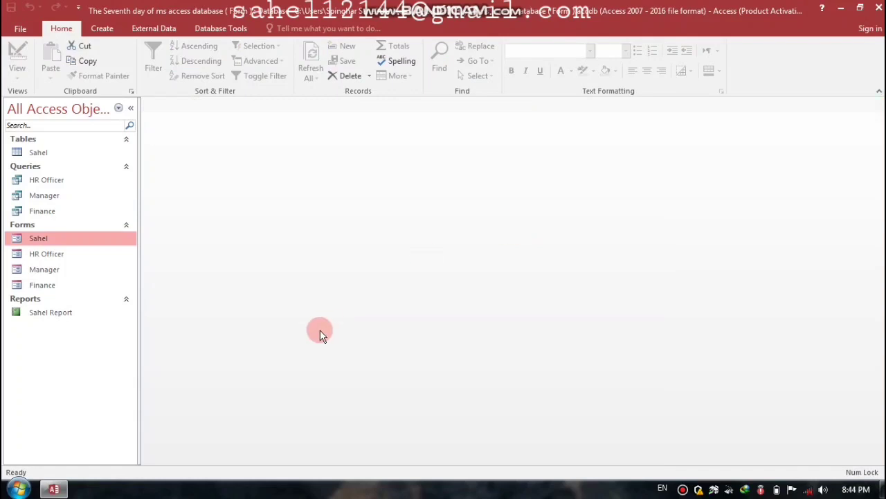
Step: Test the Finance Form and Manager Form buttons, ending on the Manager form's three records
double_click(54, 237)
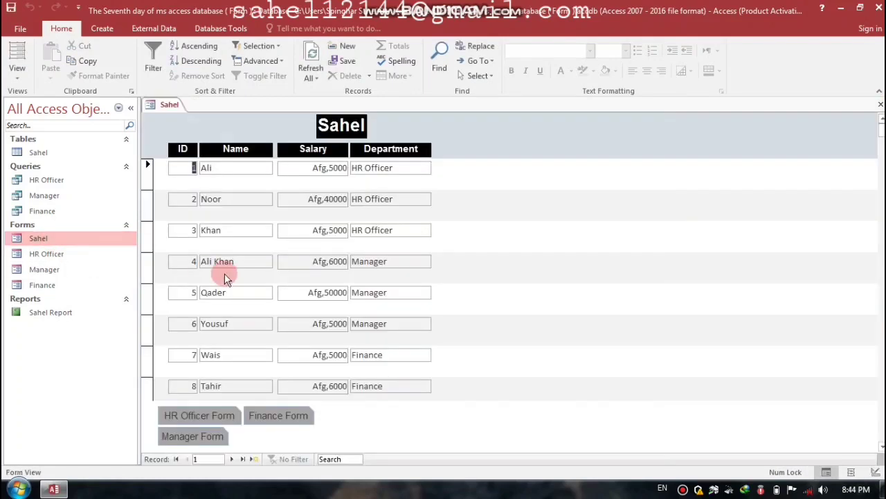
click(271, 415)
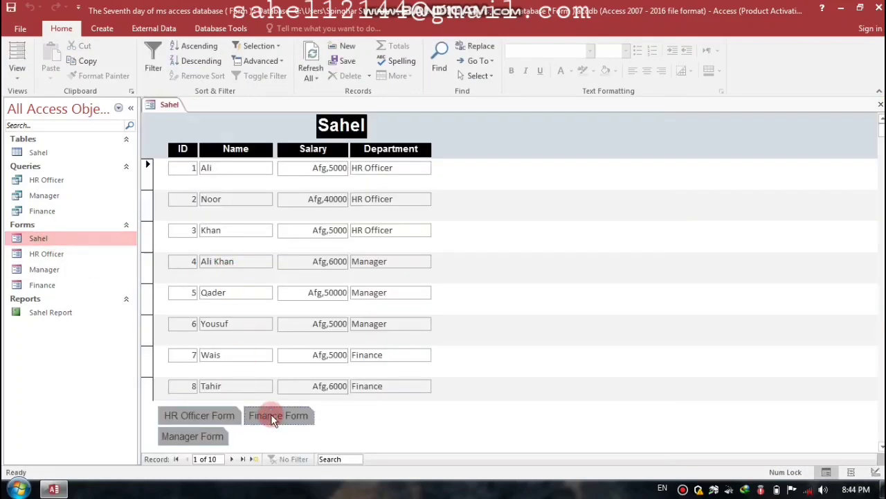
click(252, 176)
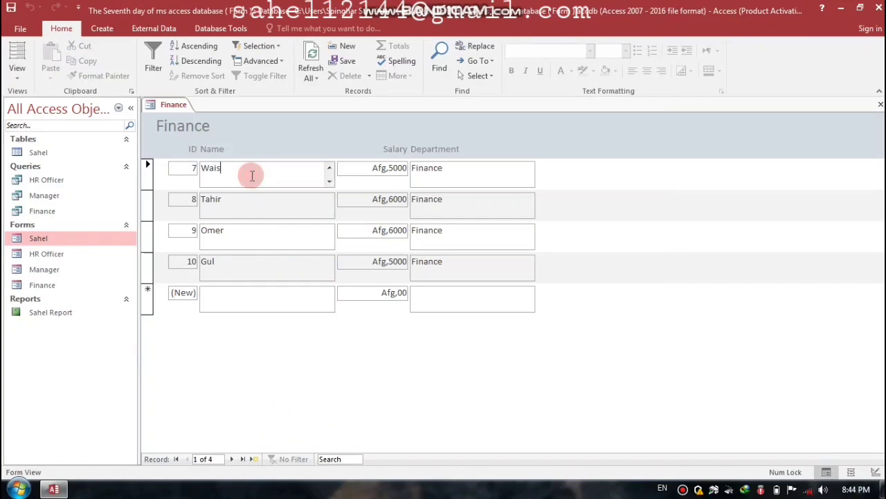
click(881, 105)
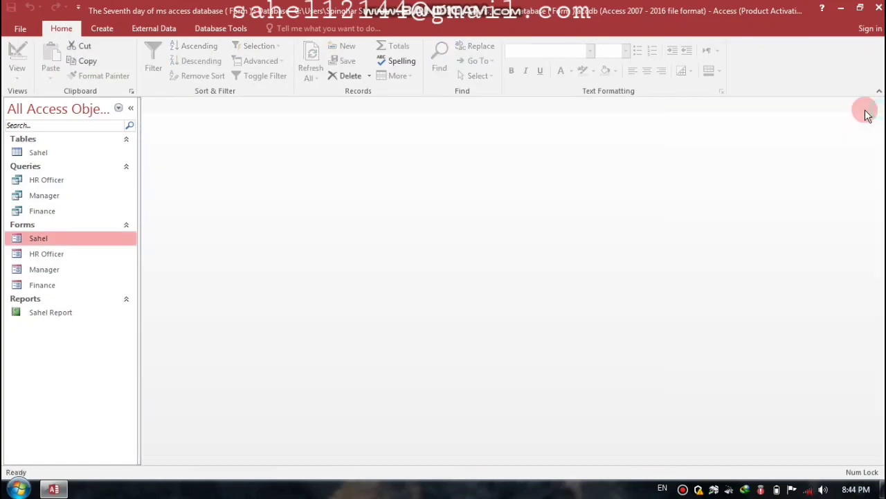
double_click(55, 241)
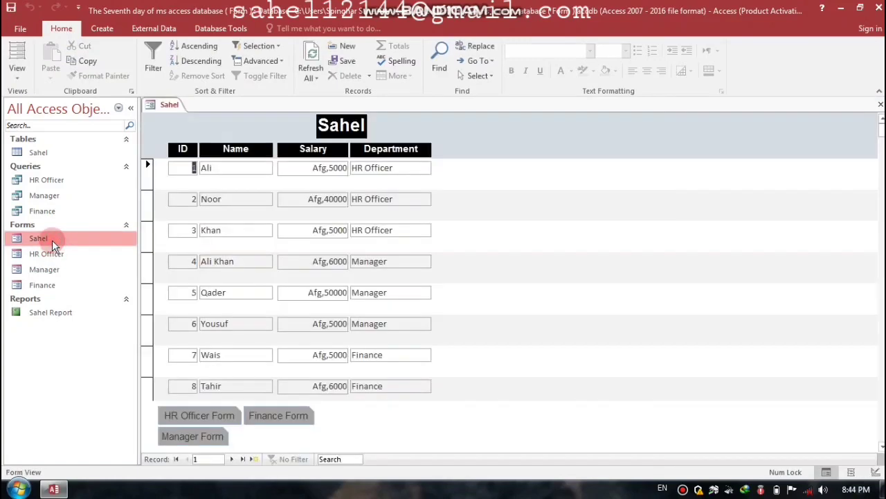
click(204, 438)
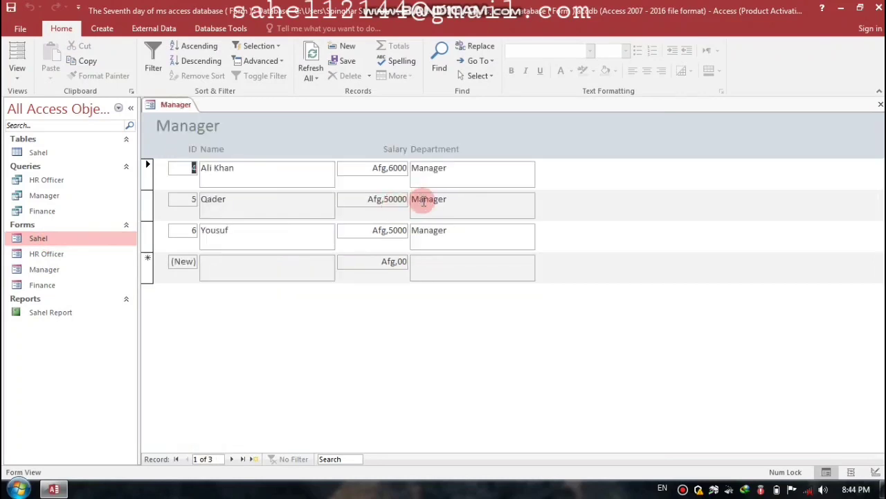
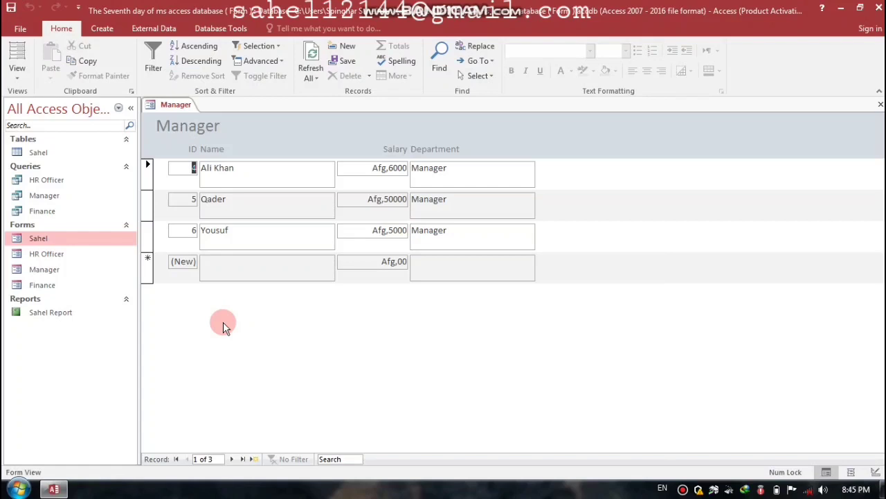
Step: Close the Manager form and bring up the HR Officer form's shortcut menu in the Navigation Pane
click(879, 104)
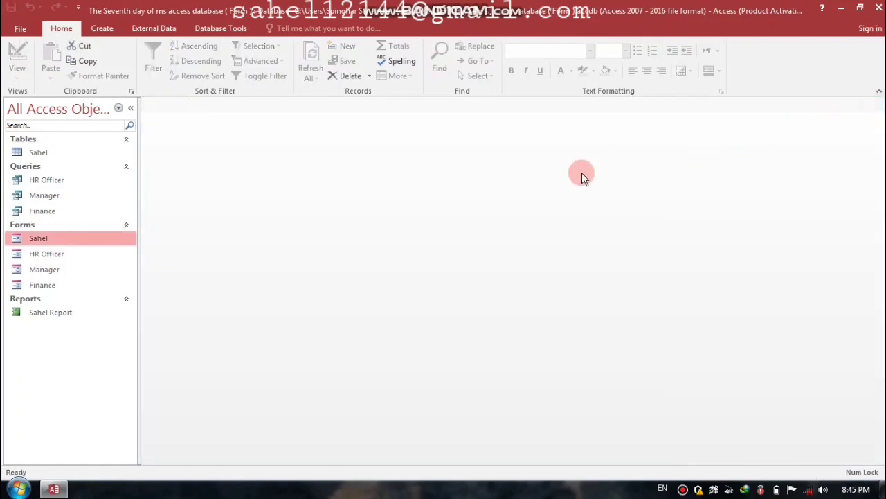
click(42, 254)
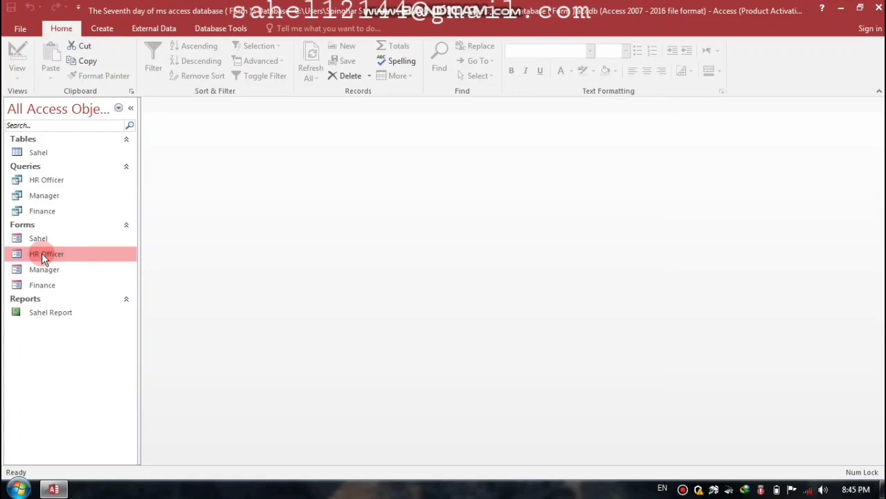
right_click(41, 255)
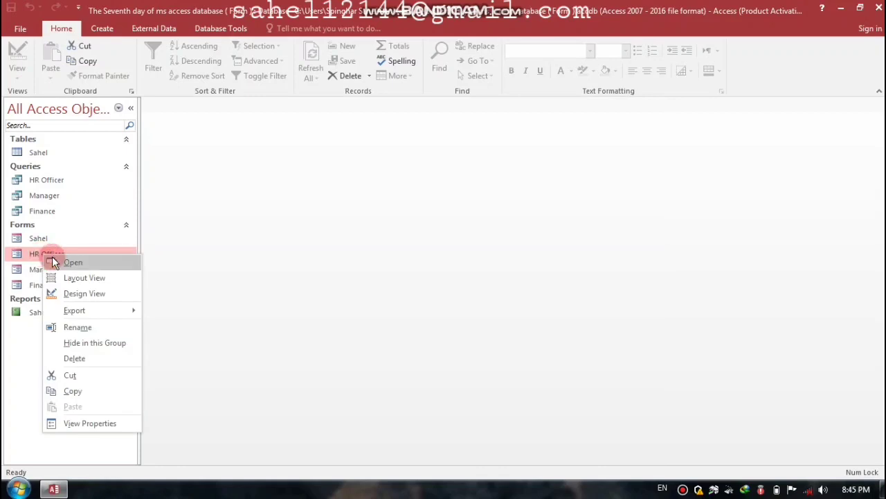
Step: In HR Officer Design View, enlarge the Form Footer and draw a command button there without the wizard
click(85, 294)
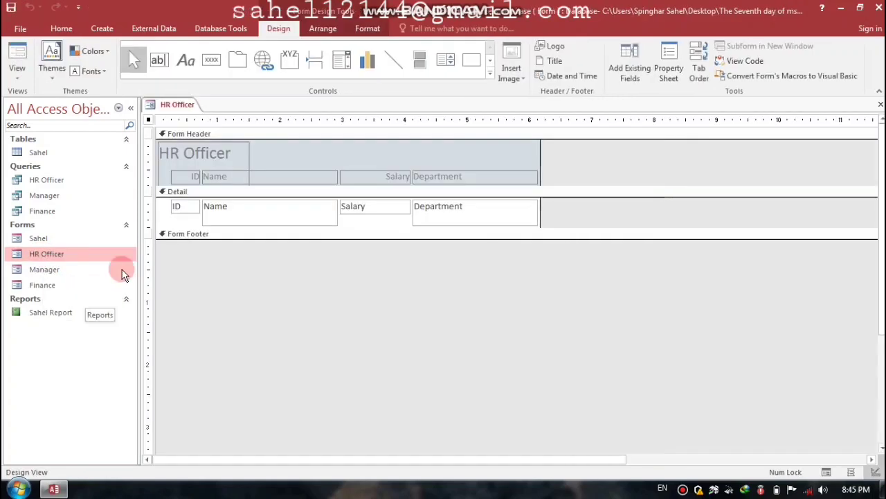
drag(234, 240, 236, 280)
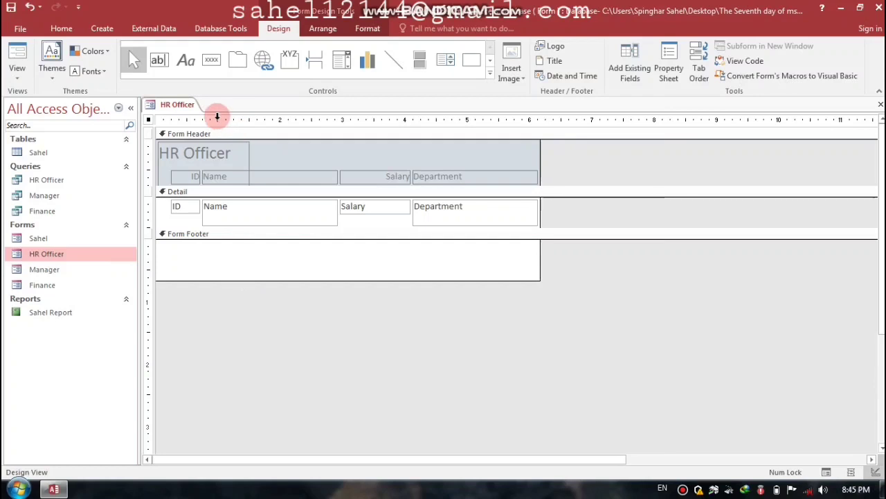
click(214, 60)
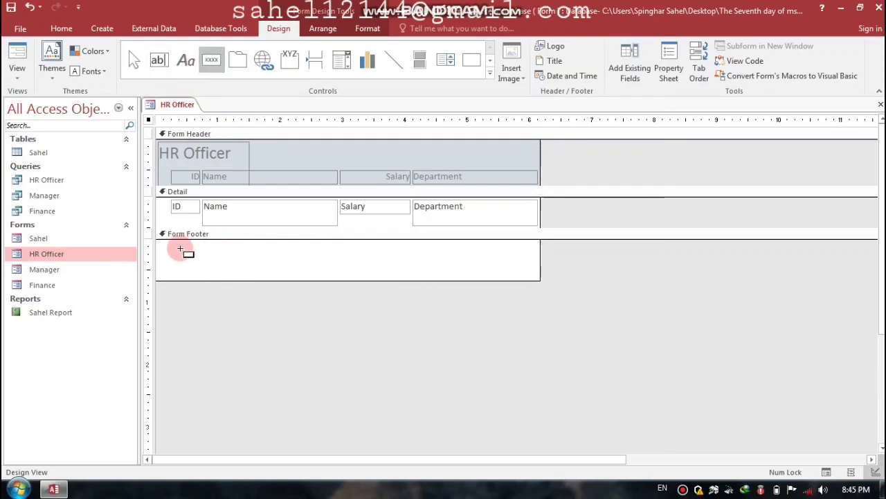
drag(179, 247, 244, 264)
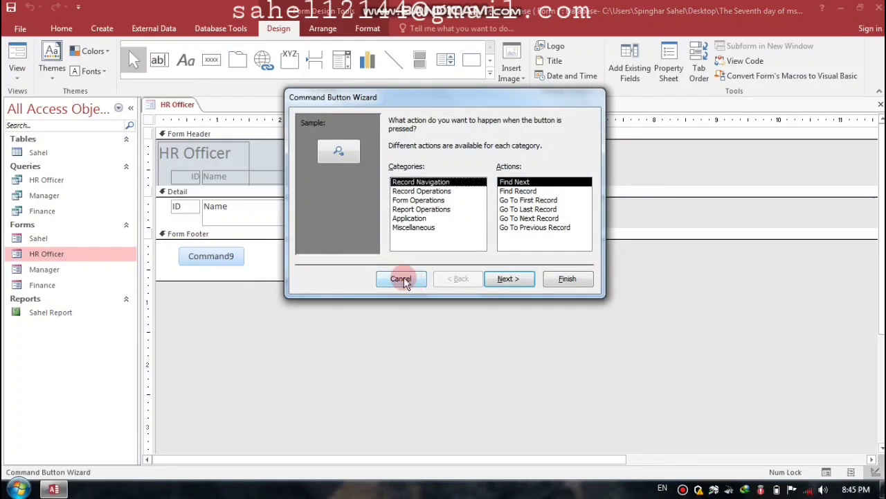
click(401, 279)
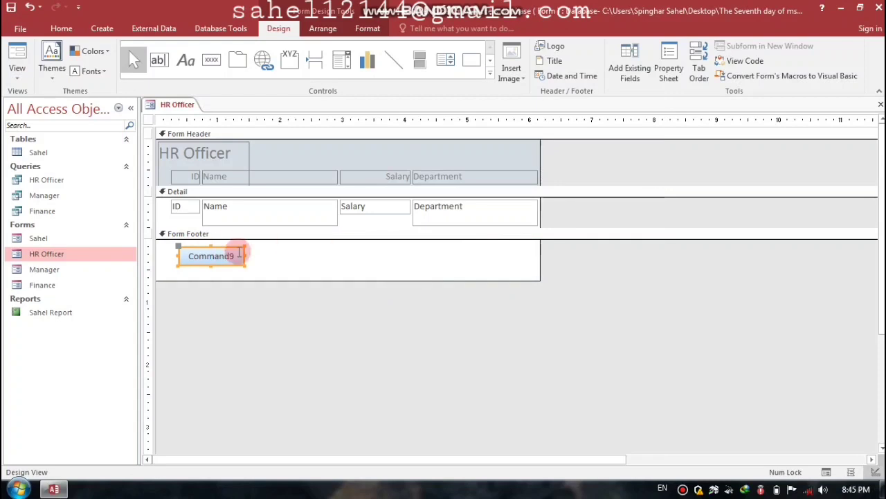
Step: Caption the new footer button 'Go to Sahel Form'
drag(229, 253, 168, 251)
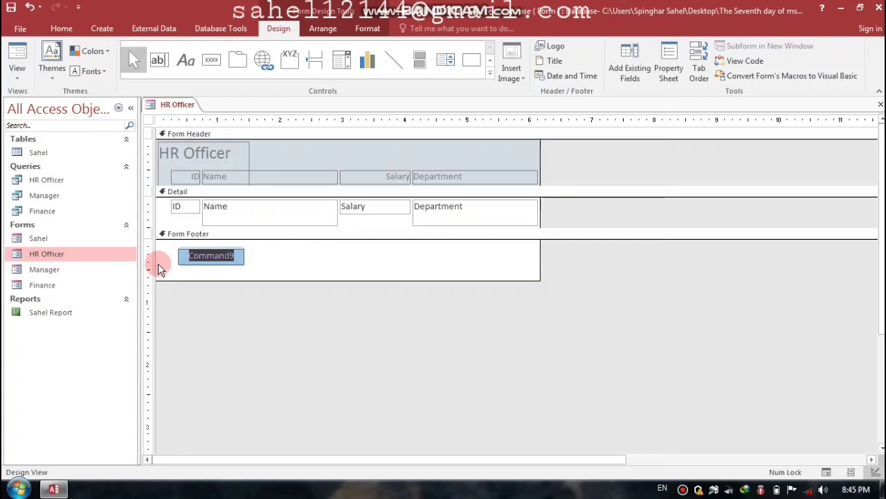
text(Go)
key(Return)
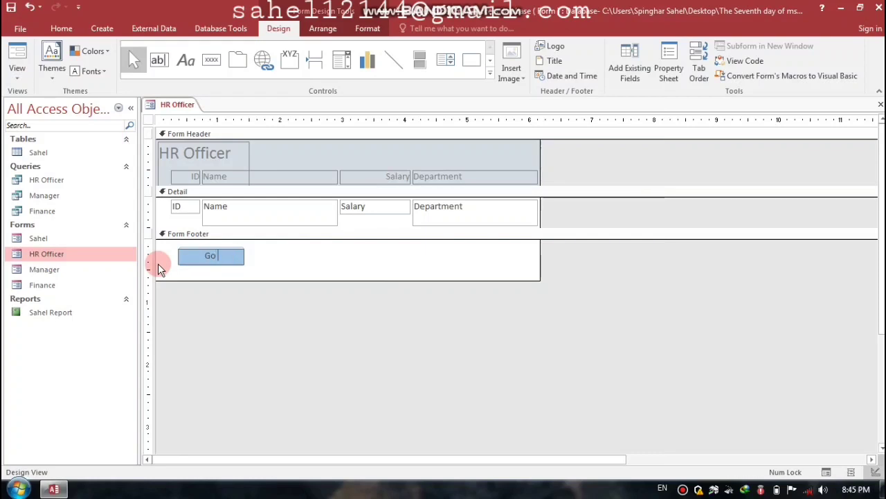
text(to)
key(Caps_Lock)
text(S)
key(Caps_Lock)
text(ahel)
key(Caps_Lock)
text(F)
key(Caps_Lock)
text(orm)
key(Return)
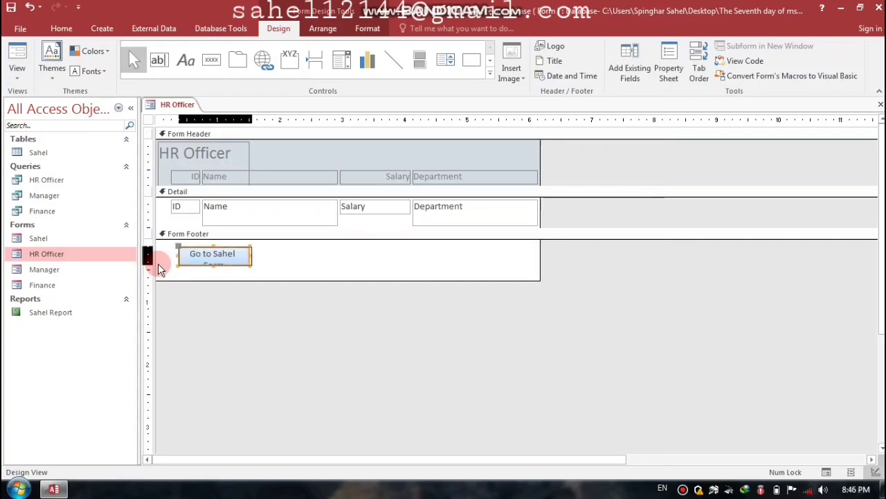
Step: Nudge the button left and up, then shrink the Form Footer to fit it
key(Left)
key(Left)
key(Left)
key(Left)
key(Up)
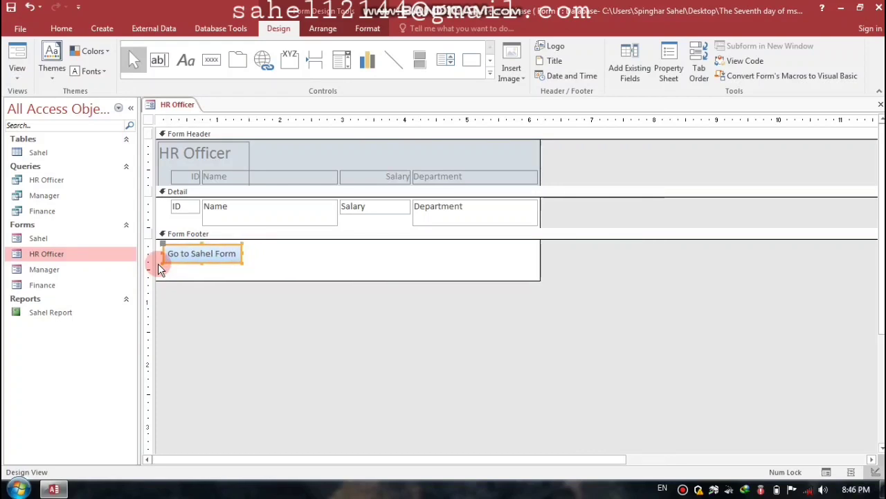
drag(242, 280, 242, 271)
click(214, 252)
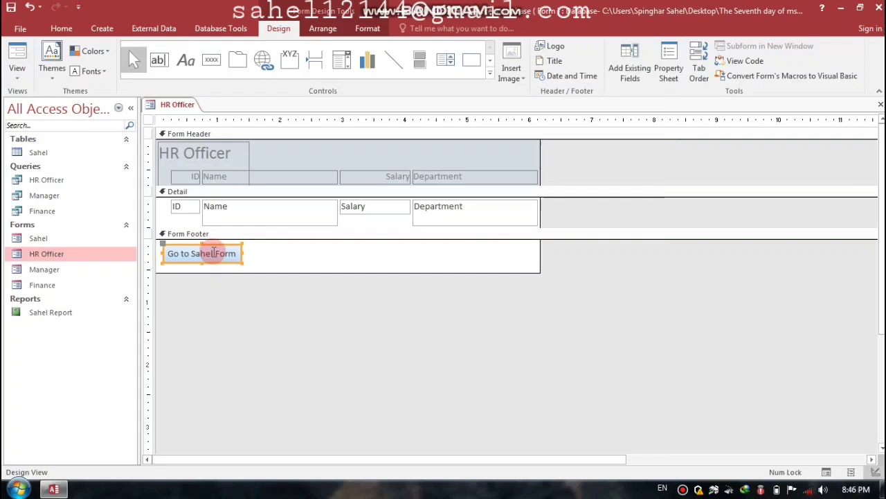
Step: Give the button a Click procedure with DoCmd.Close and DoCmd.OpenForm "Sahel" via Code Builder
right_click(214, 252)
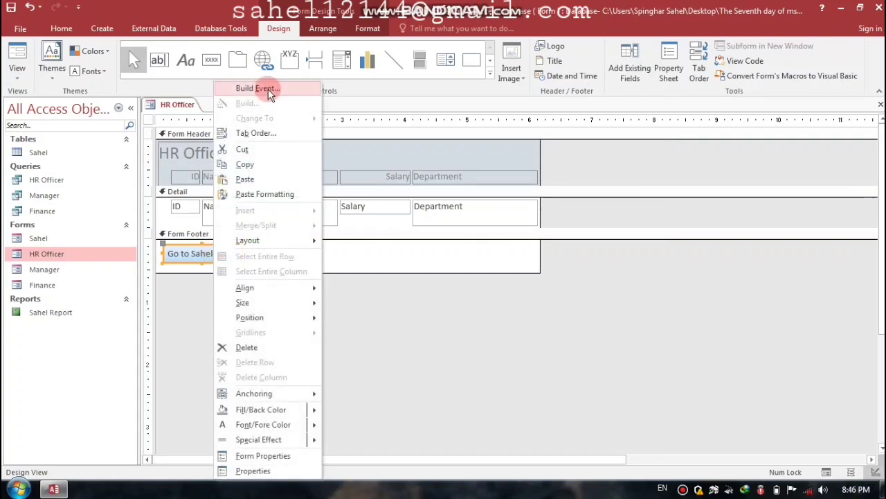
click(268, 89)
click(396, 144)
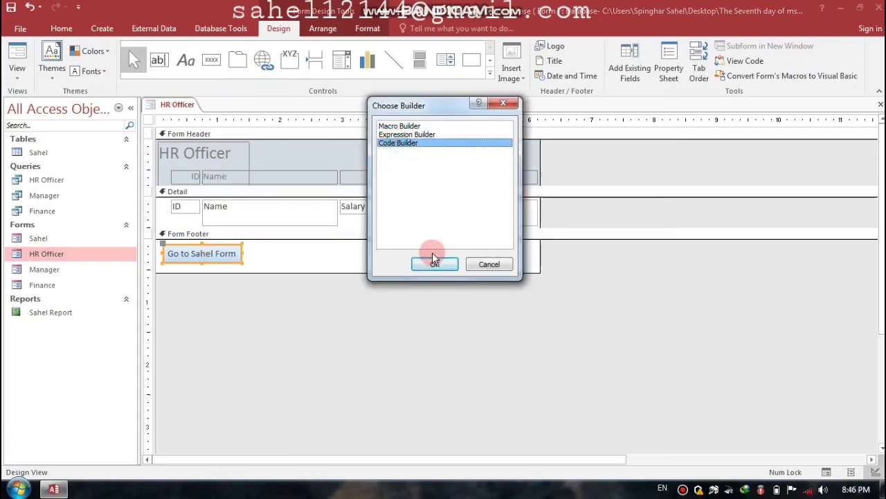
click(435, 264)
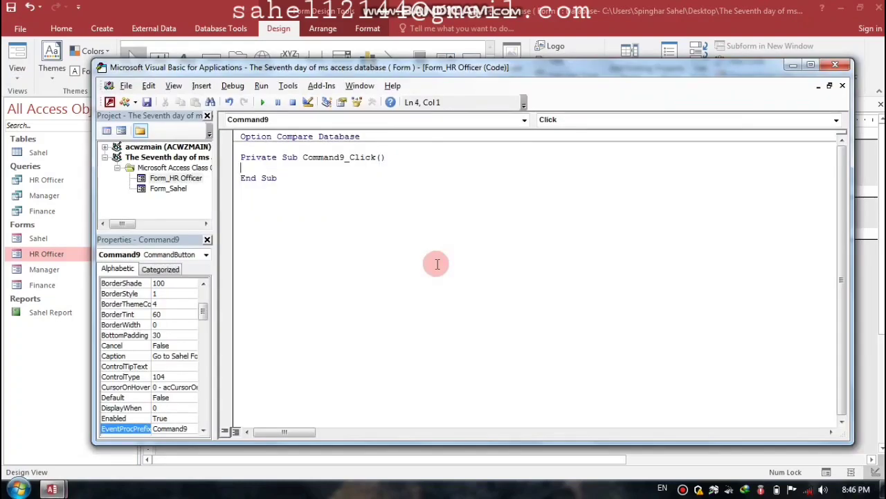
text(do)
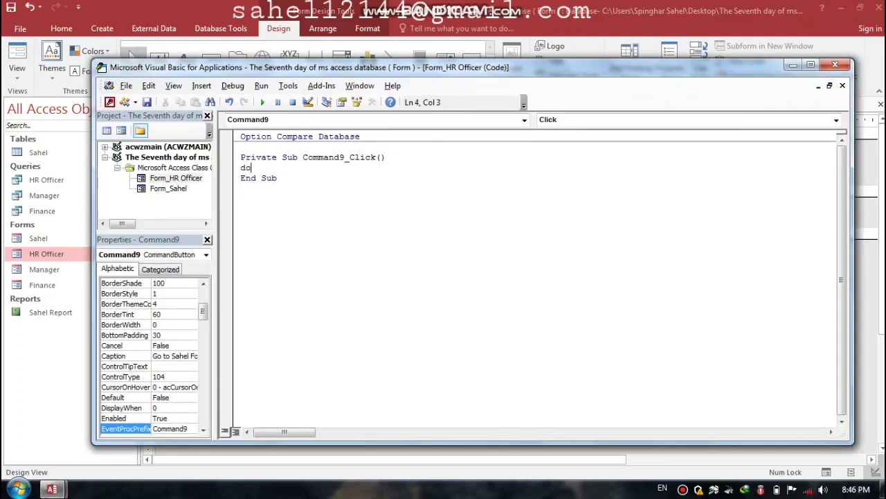
text(cmd.)
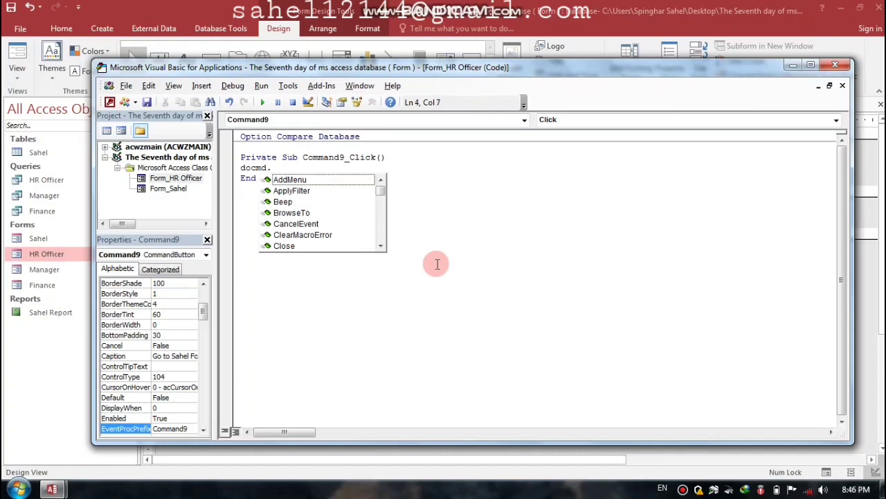
text(close)
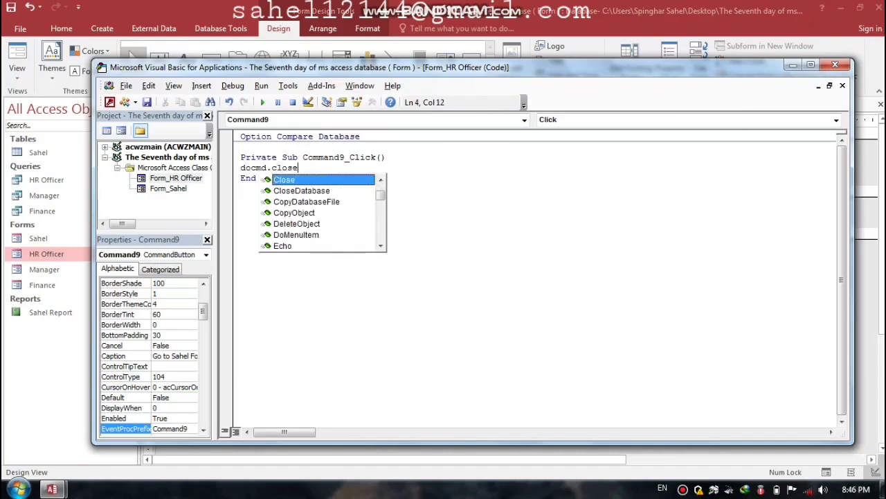
key(Return)
text(doc)
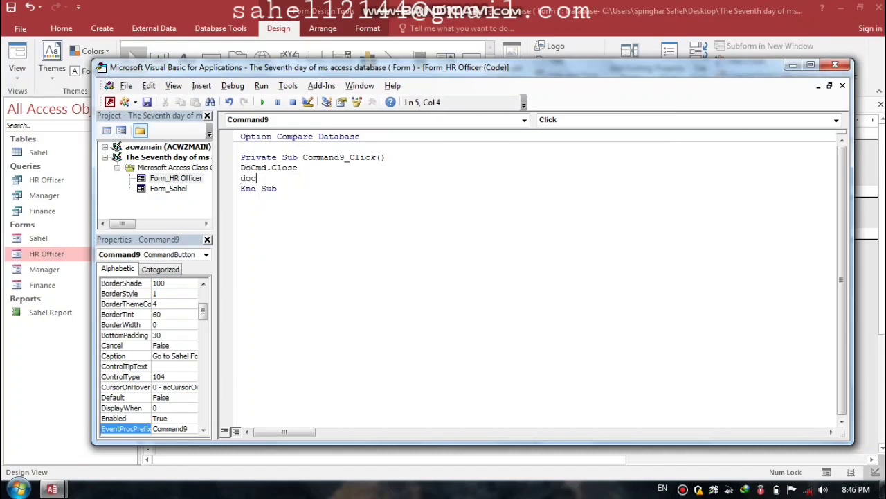
text(md.)
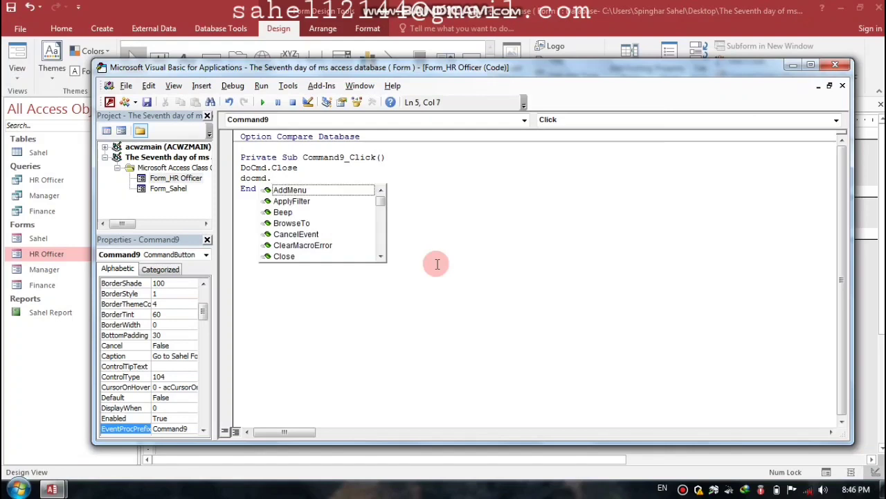
text(open)
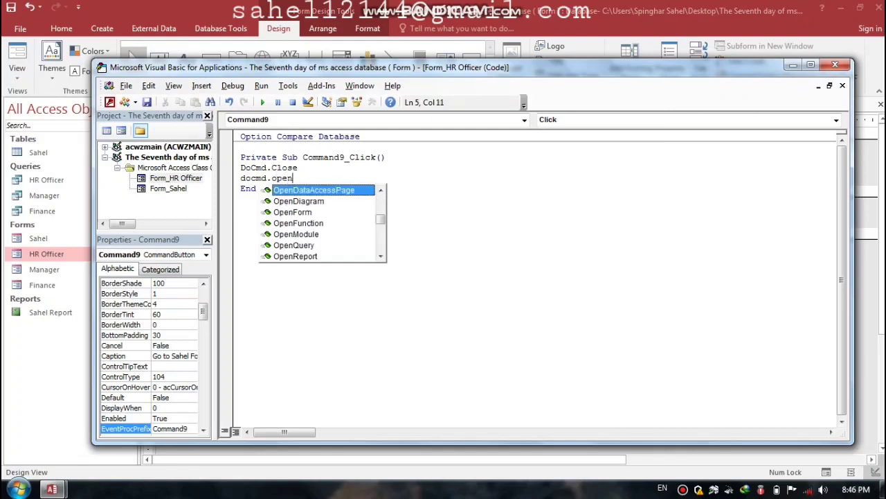
text(form ")
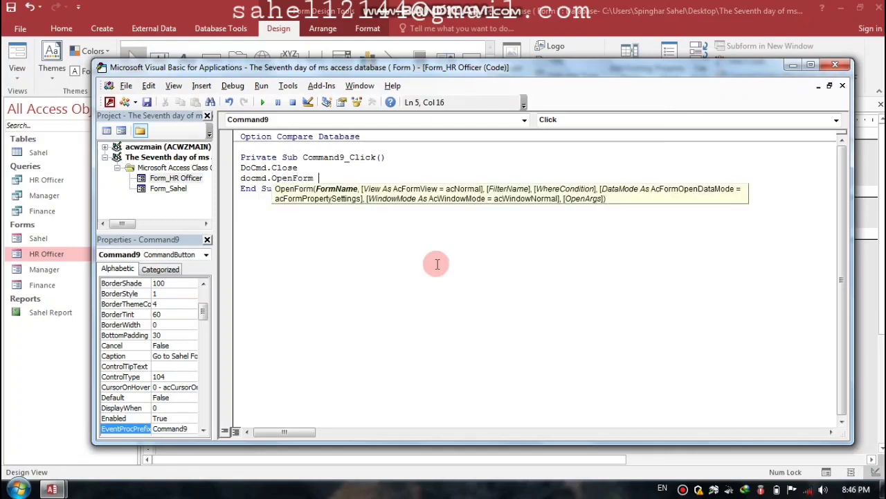
text(Sahel)
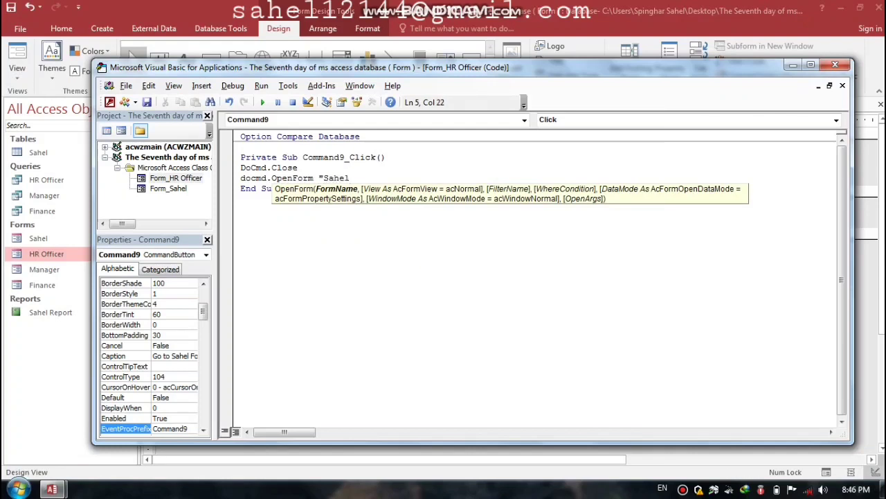
text(")
click(835, 65)
Step: Save and close the HR Officer design, then open Sahel and jump to HR Officer through its button
key(ctrl+w)
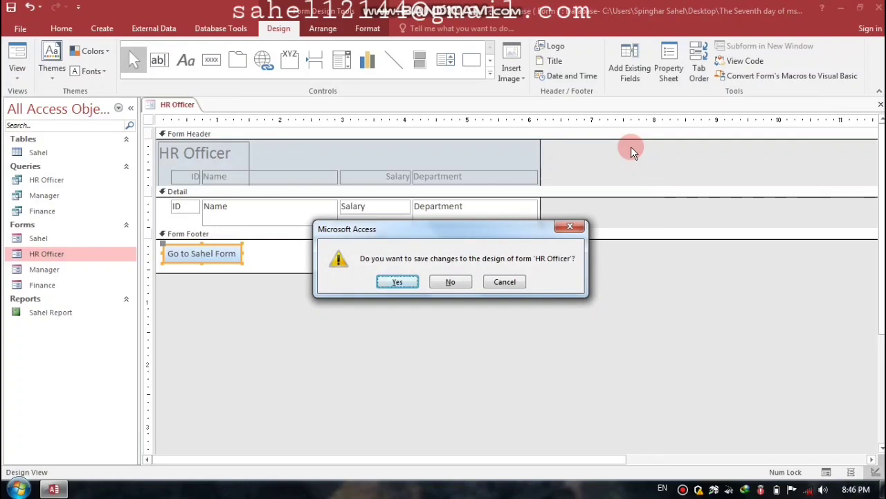
key(Return)
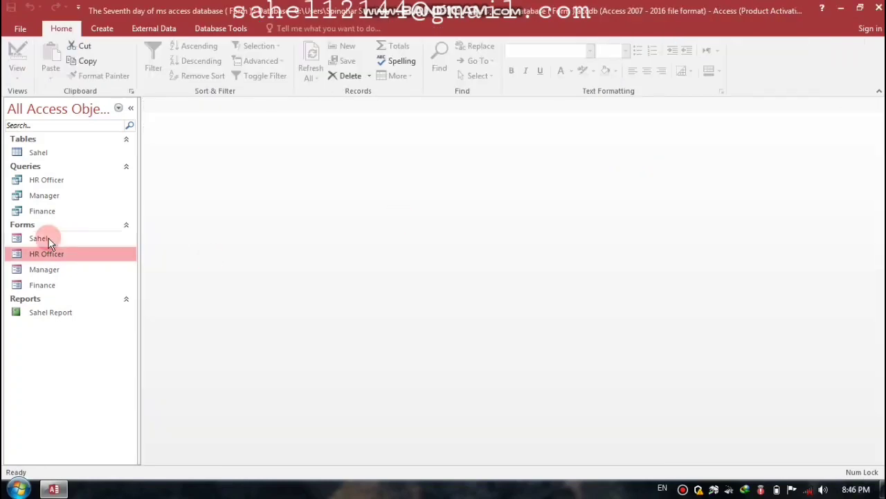
double_click(48, 238)
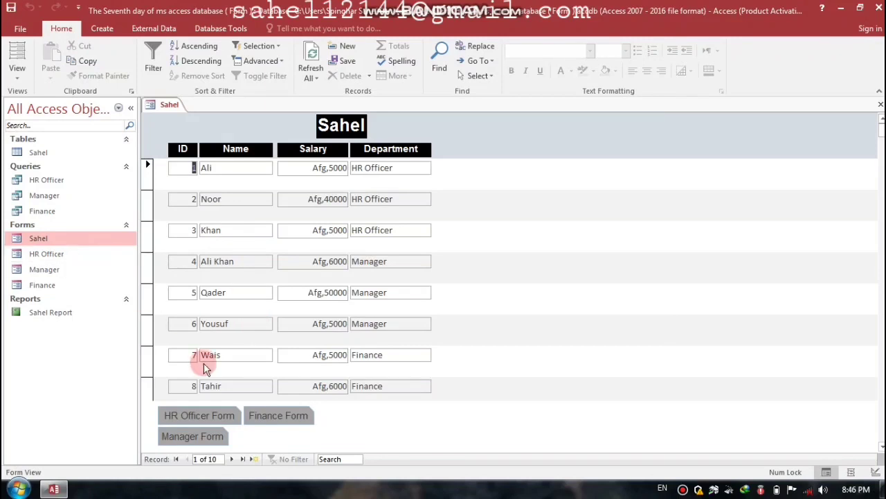
click(208, 414)
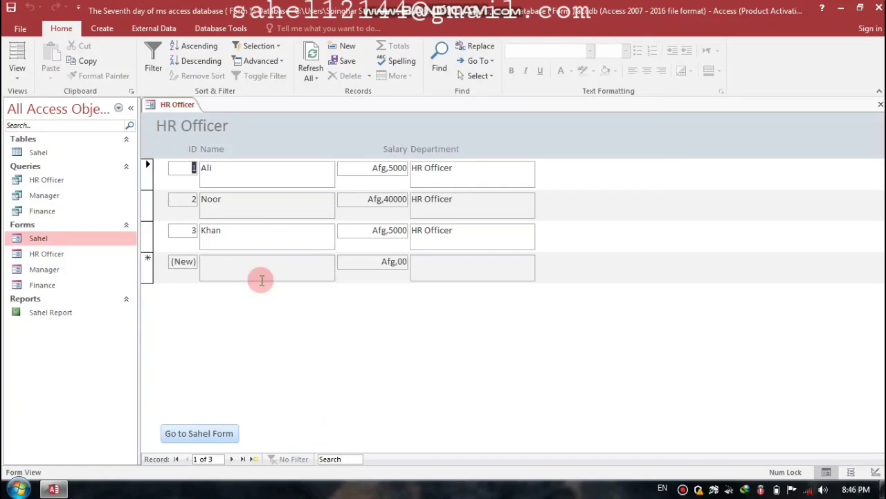
click(246, 201)
click(243, 265)
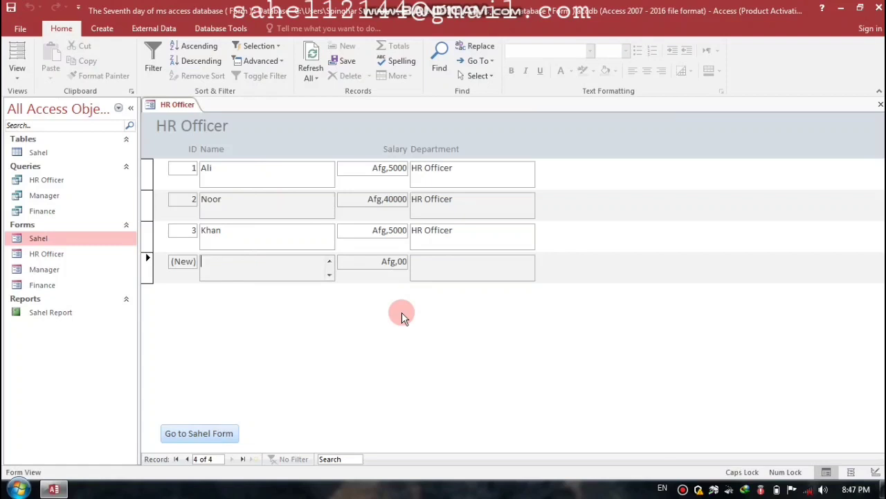
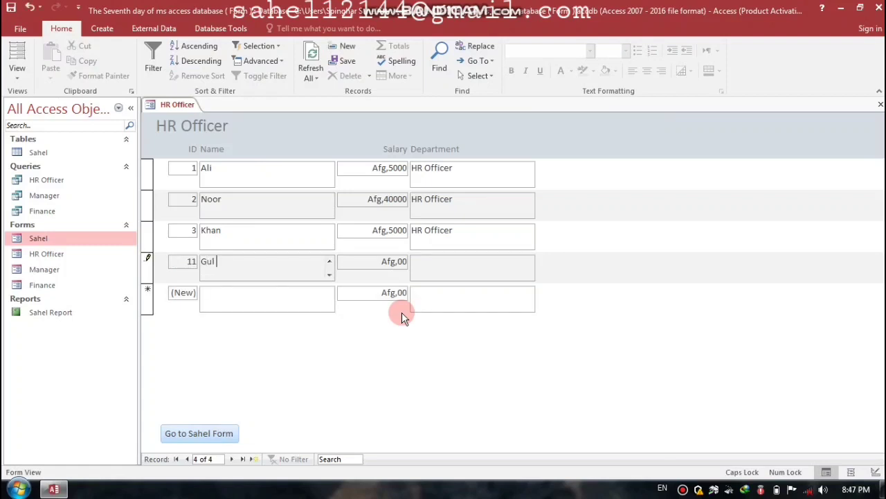
double_click(379, 261)
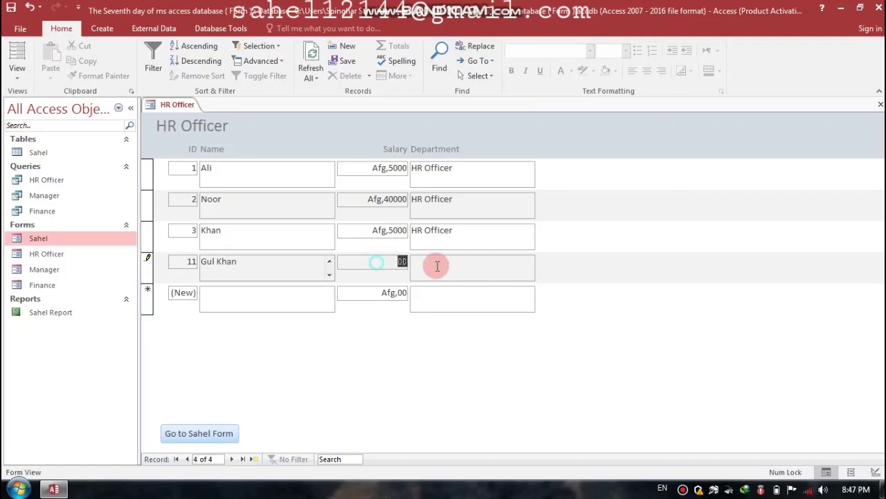
text(30000)
Step: Enter 'HR Officer' as the new record's department and save the record
click(437, 266)
key(Caps_Lock)
text(HR O)
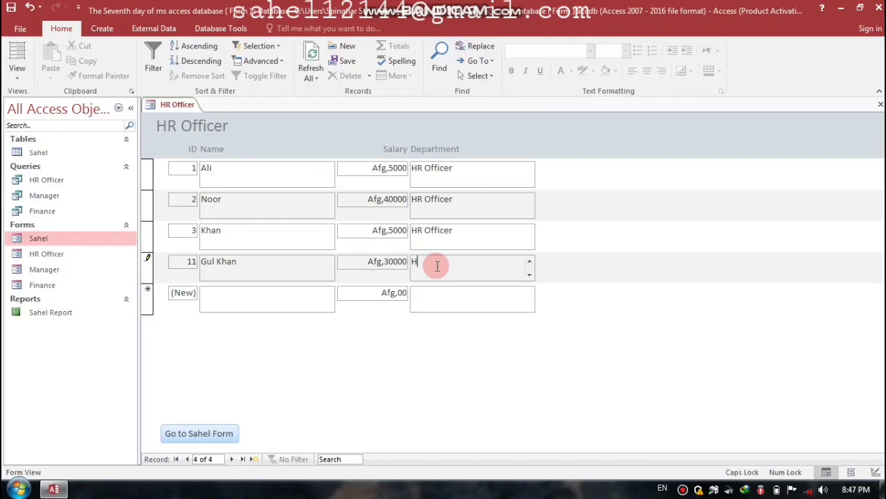
key(Caps_Lock)
text(ff)
key(Caps_Lock)
text(ICER)
key(BackSpace)
key(BackSpace)
key(BackSpace)
key(BackSpace)
text(iCE)
key(BackSpace)
key(BackSpace)
key(Caps_Lock)
text(cer)
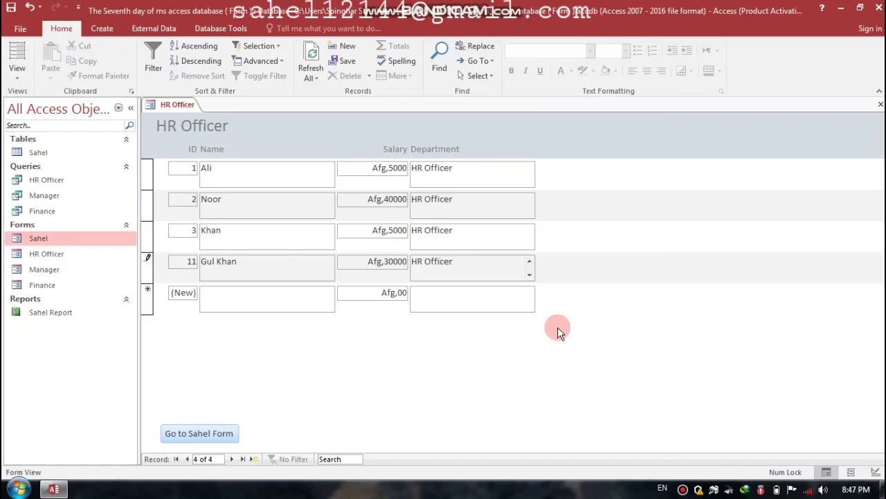
key(Tab)
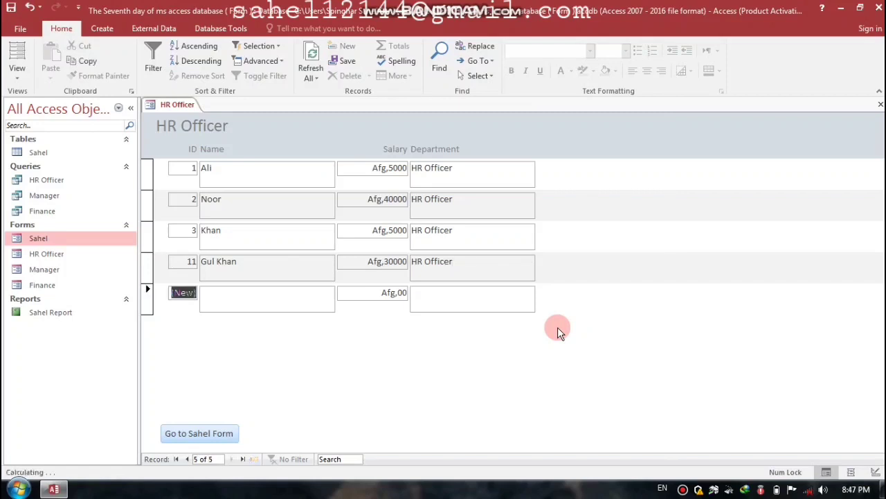
Step: Test the Go to Sahel Form button, select Manager and Finance in the list, then close Sahel
click(196, 436)
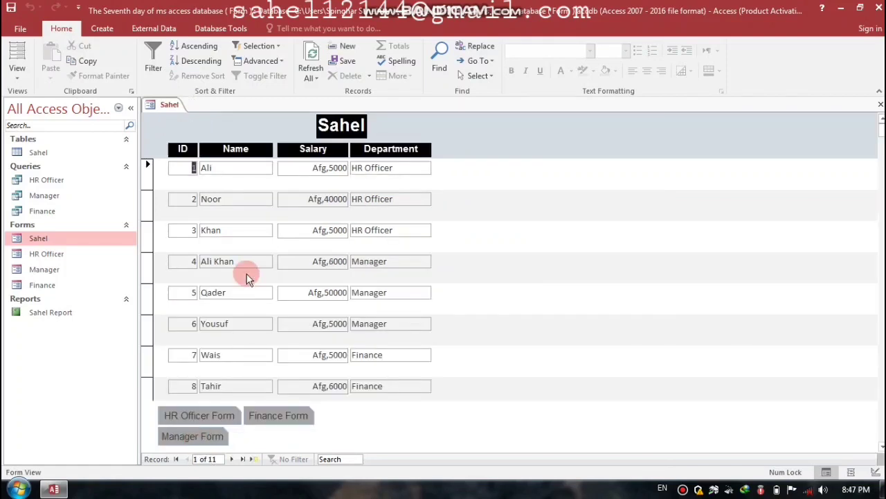
click(59, 273)
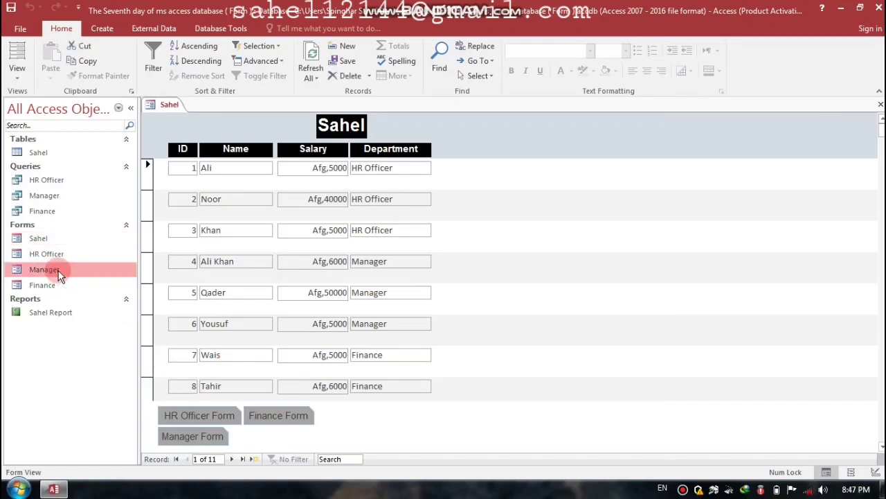
click(49, 289)
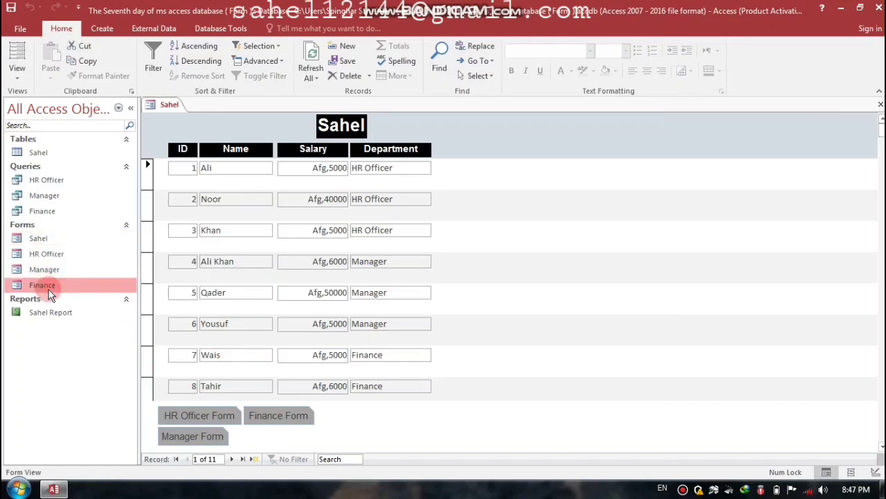
click(880, 105)
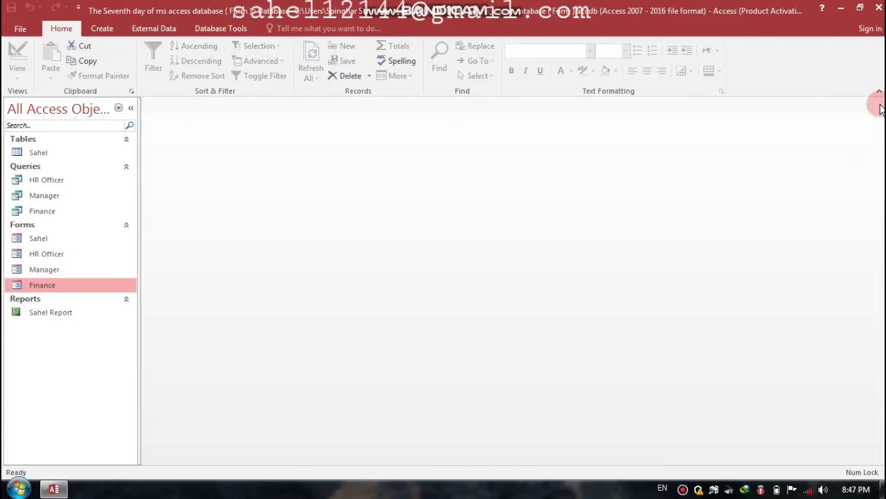
Step: Open HR Officer in Design View, pick up its Go to Sahel Form button for copying, then close it
right_click(48, 256)
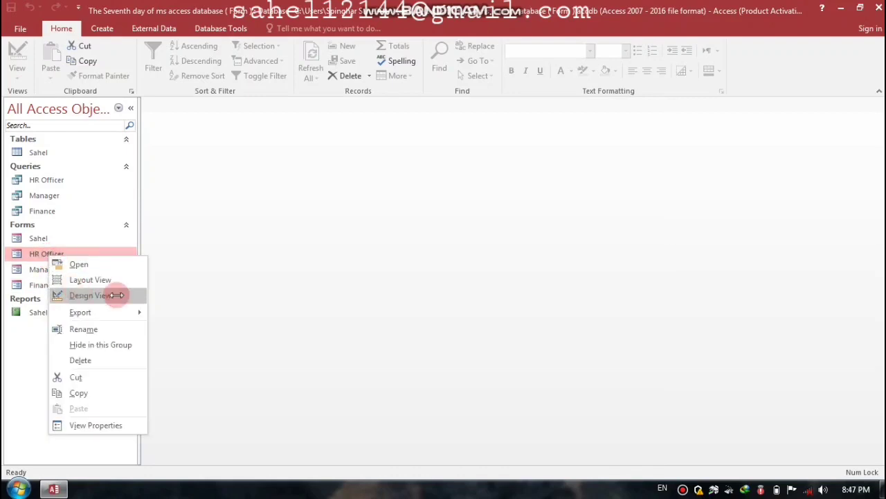
click(81, 295)
click(186, 264)
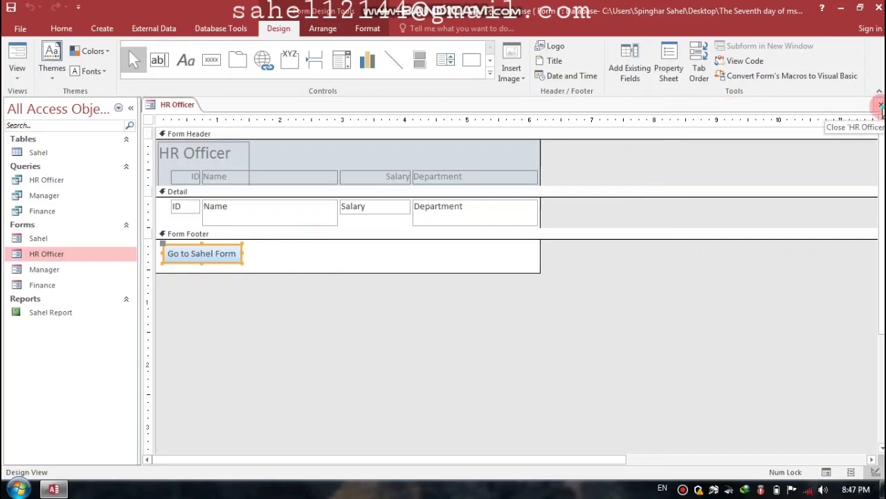
click(881, 105)
Step: Paste the Go to Sahel Form button into the Manager form's enlarged footer and start building its event
click(49, 270)
right_click(49, 275)
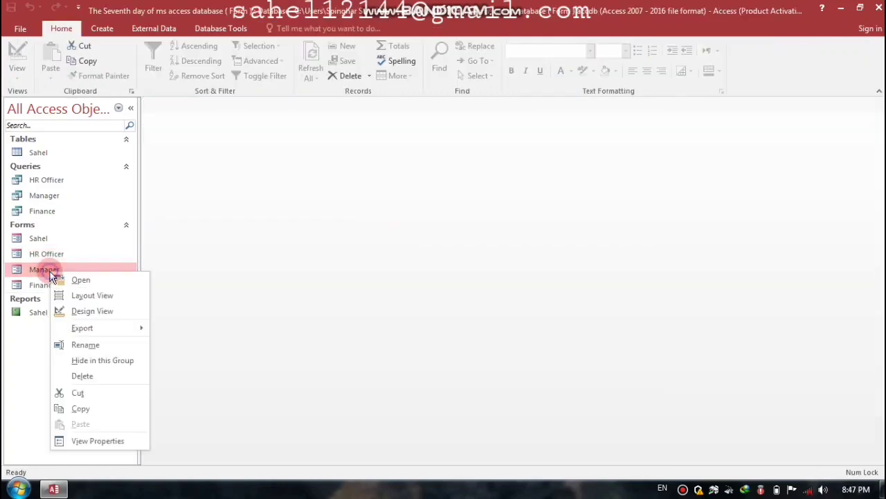
click(93, 313)
drag(217, 238, 220, 275)
click(221, 258)
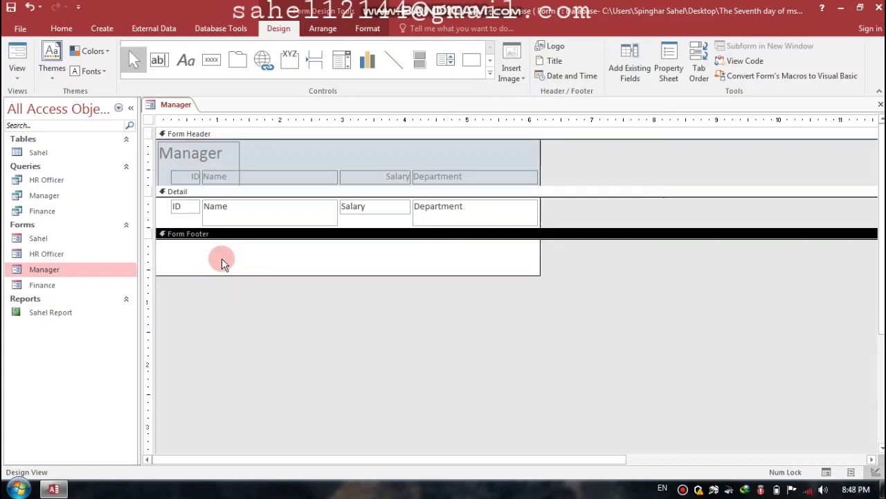
key(ctrl+v)
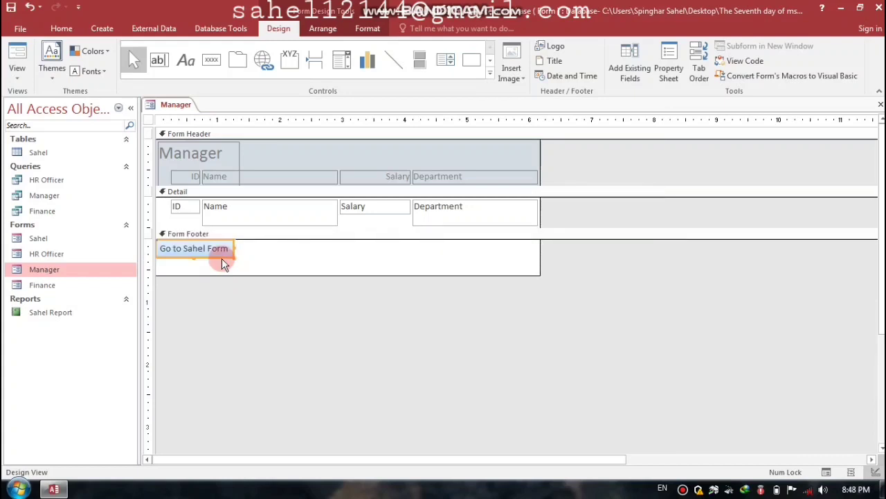
drag(222, 258, 222, 261)
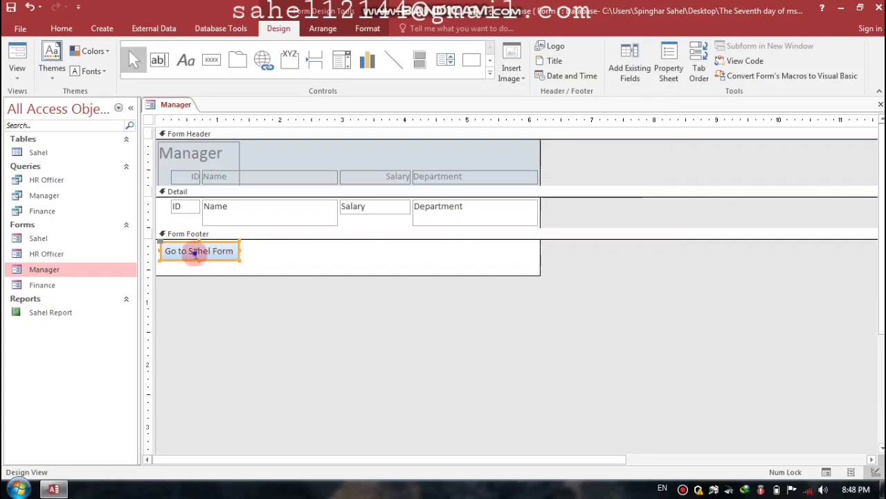
right_click(196, 254)
click(241, 88)
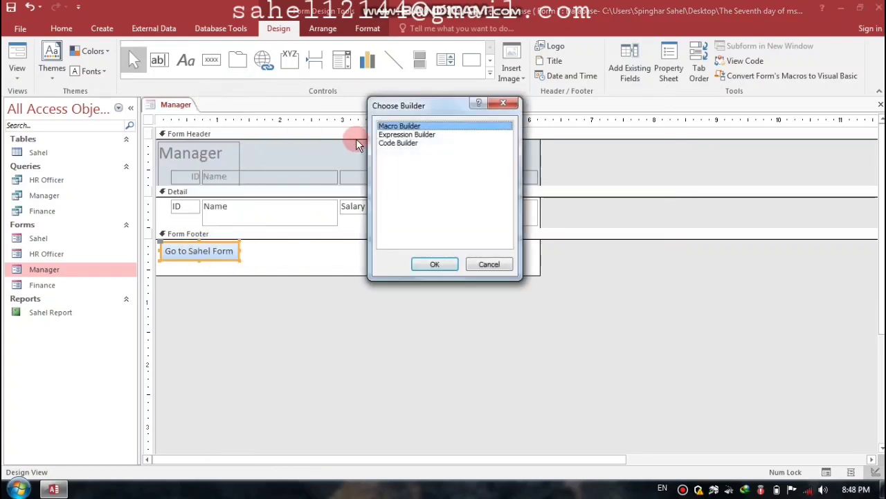
Step: Write the Manager button's Click code: DoCmd.Close and DoCmd.OpenForm "Sahel"
click(389, 142)
click(440, 265)
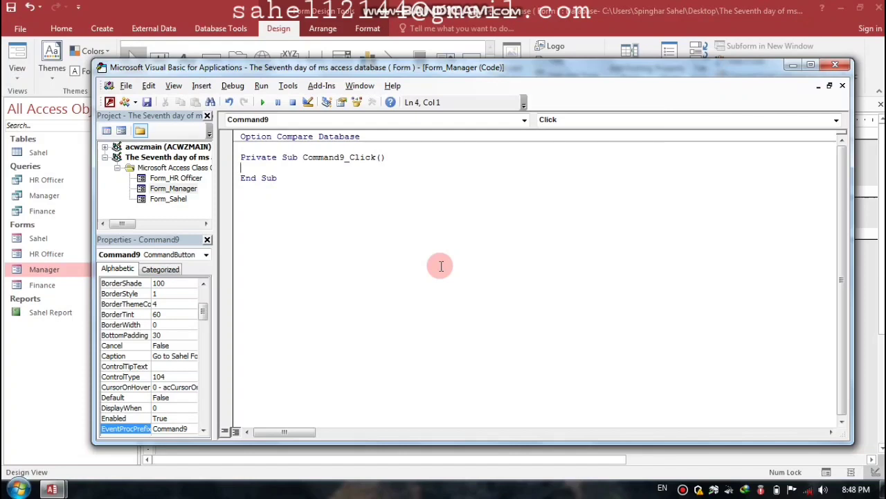
text(do)
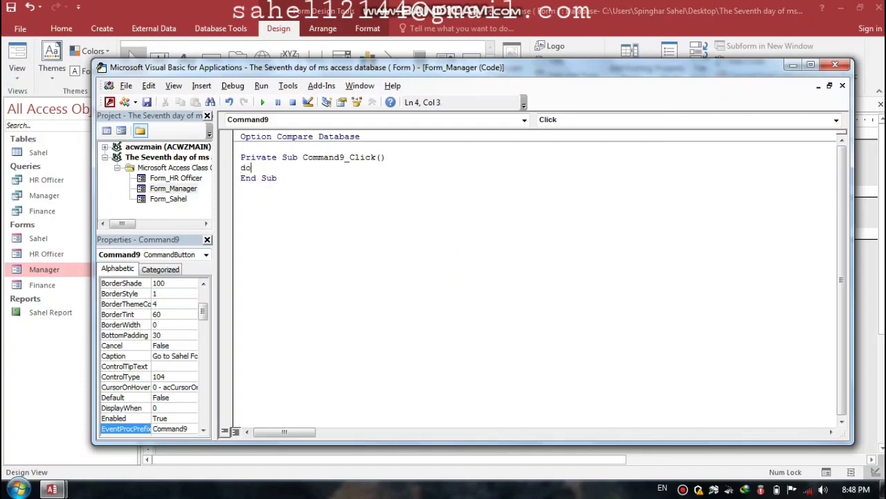
text(cmd.)
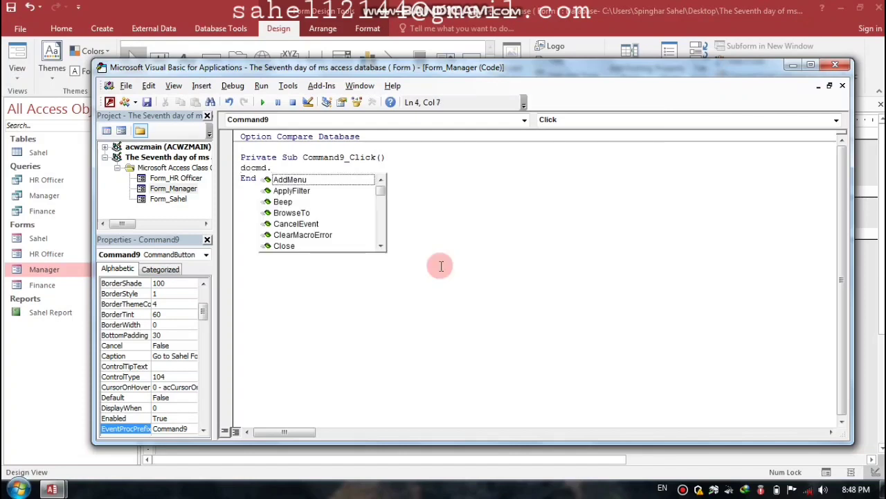
text(close)
key(Return)
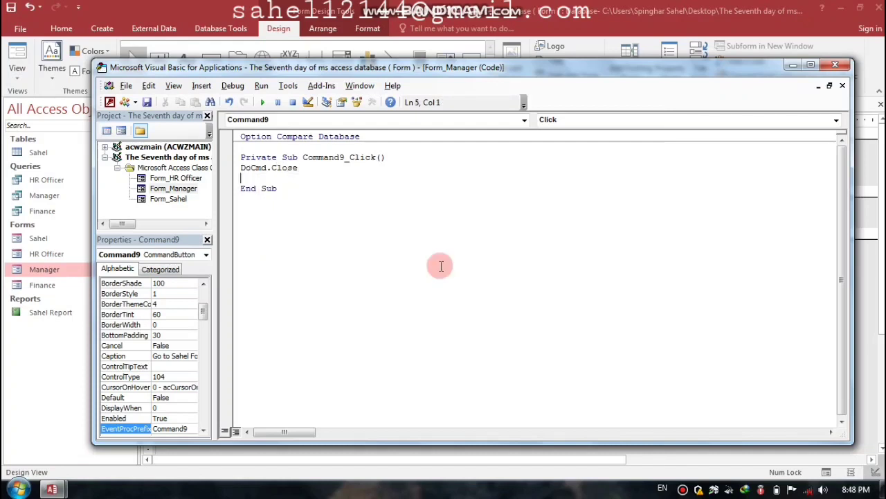
text(do)
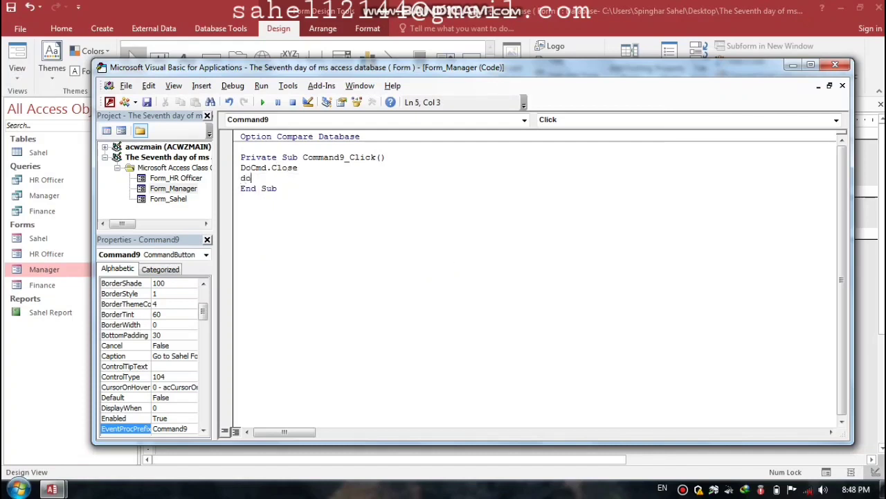
text(cmd.)
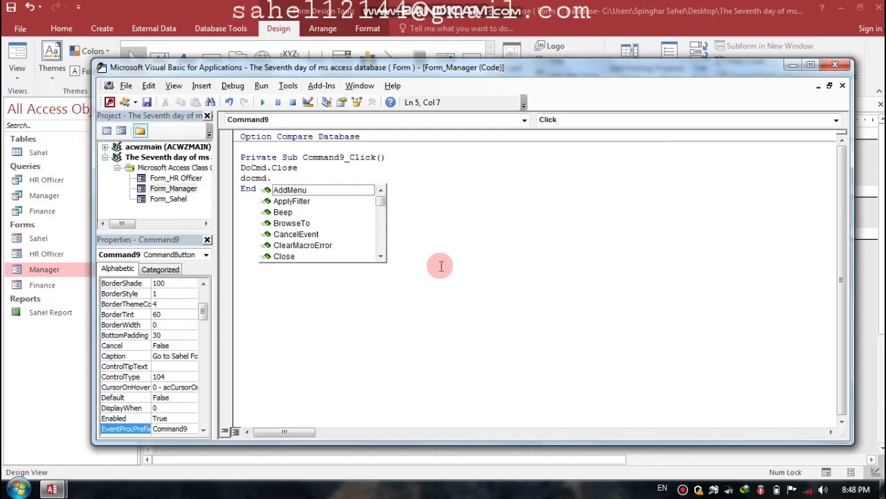
text(openfor)
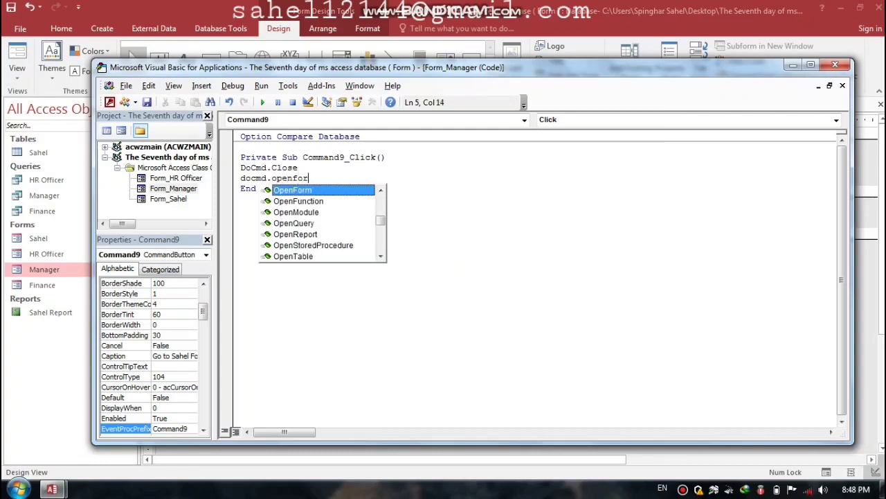
text(m ")
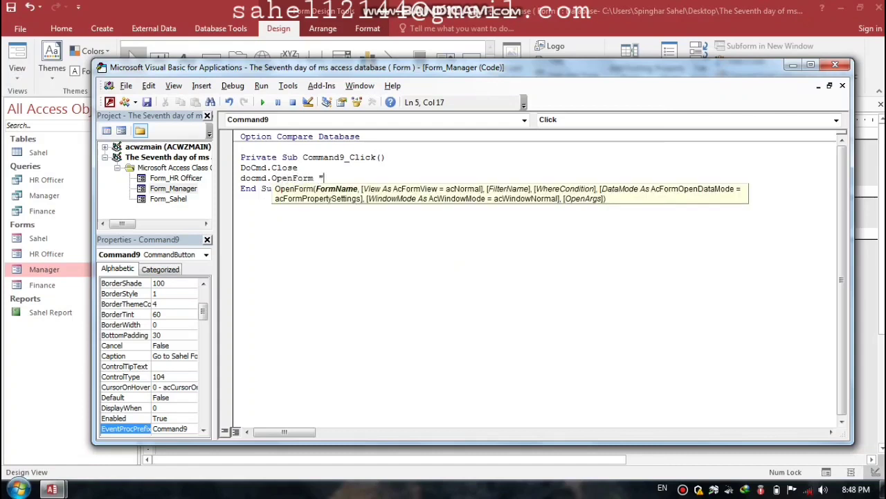
text(Sahel")
key(Return)
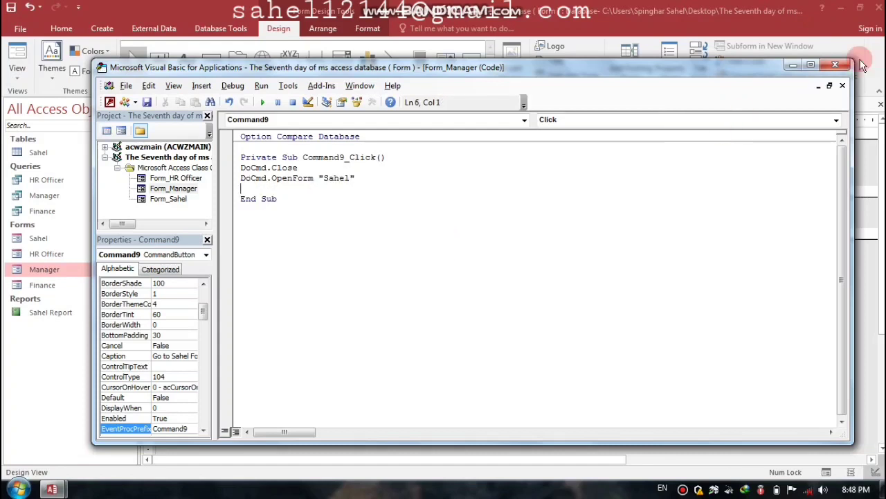
click(835, 65)
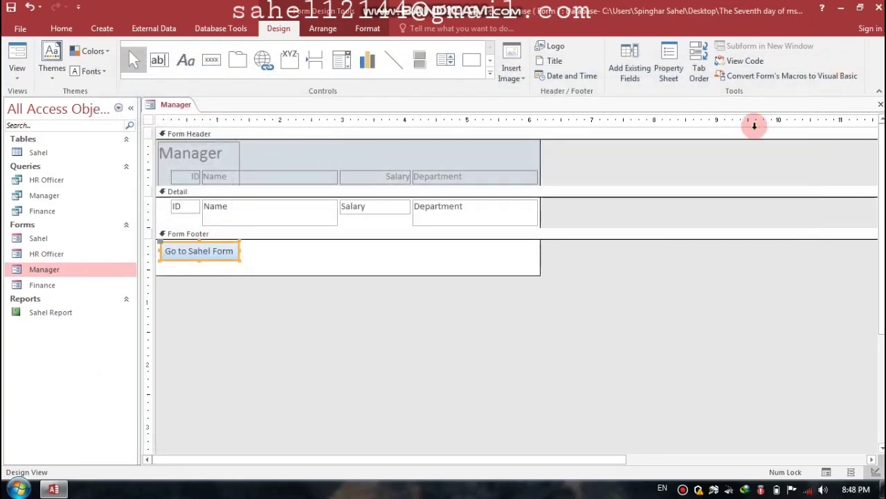
Step: Shorten the Manager form footer, then save and close the form
drag(306, 276, 305, 265)
click(310, 298)
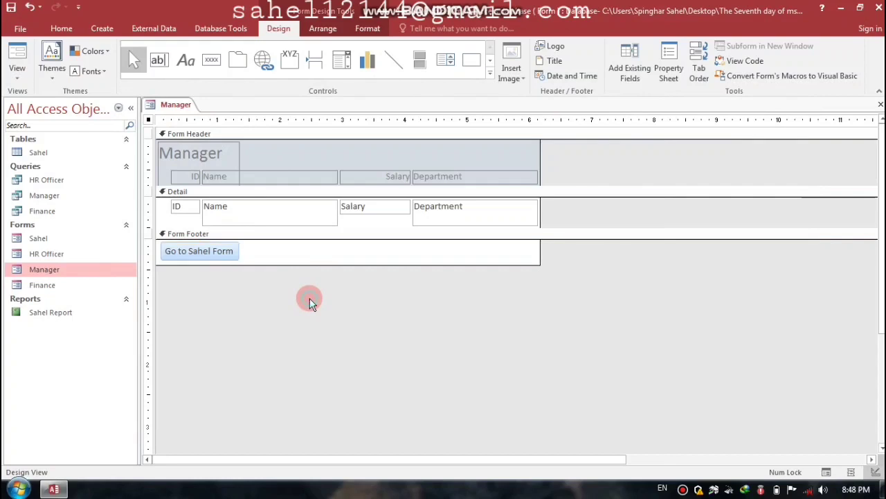
key(ctrl+w)
key(Return)
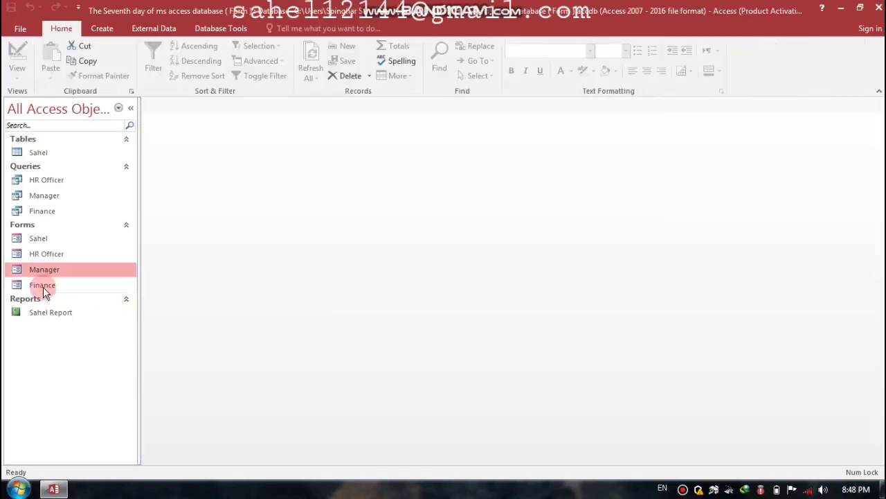
Step: Paste the Go to Sahel Form button into the Finance form's enlarged footer in Design View
right_click(43, 286)
click(74, 327)
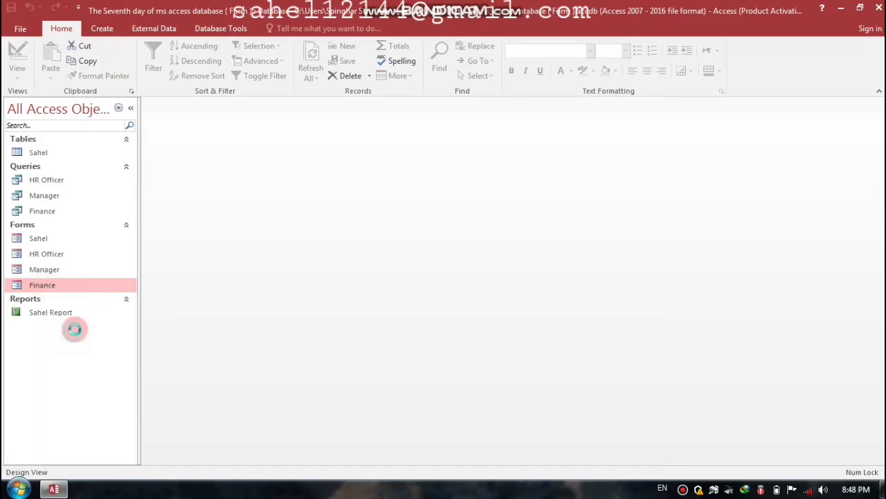
drag(241, 239, 237, 270)
click(228, 259)
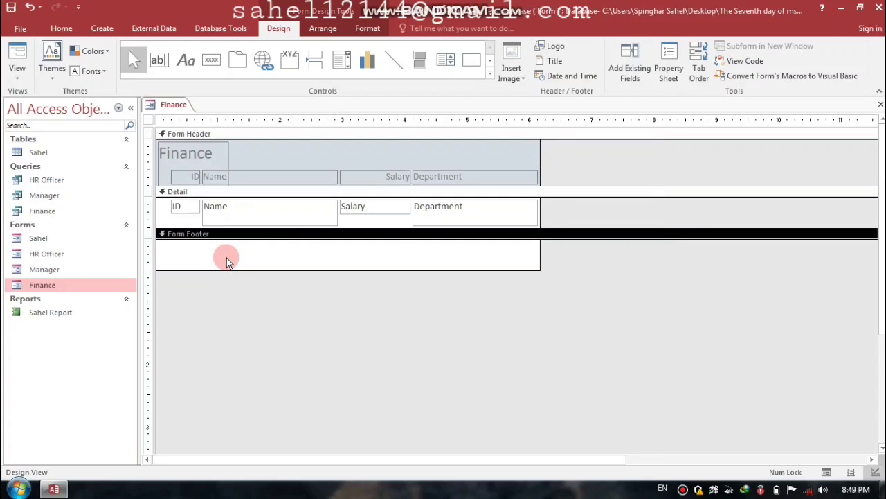
key(ctrl+v)
drag(226, 258, 228, 259)
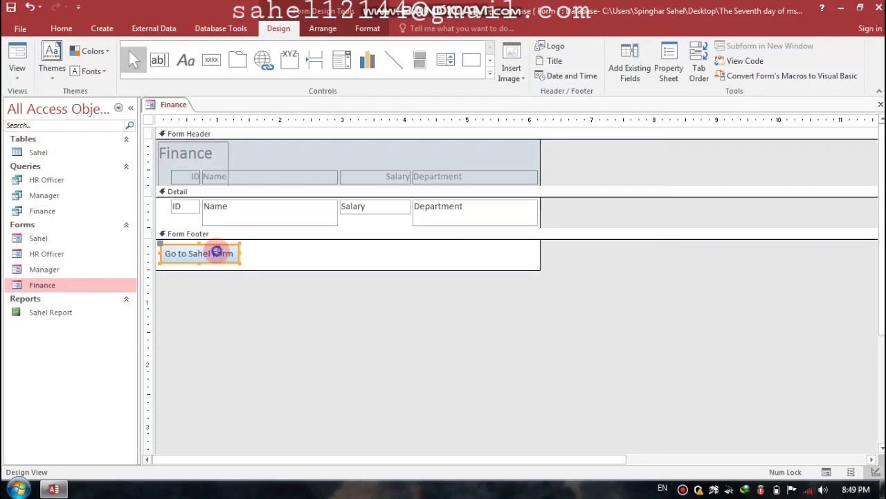
Step: Start a Code Builder Click procedure for the Finance form's new button
right_click(216, 254)
click(262, 93)
click(398, 142)
click(436, 264)
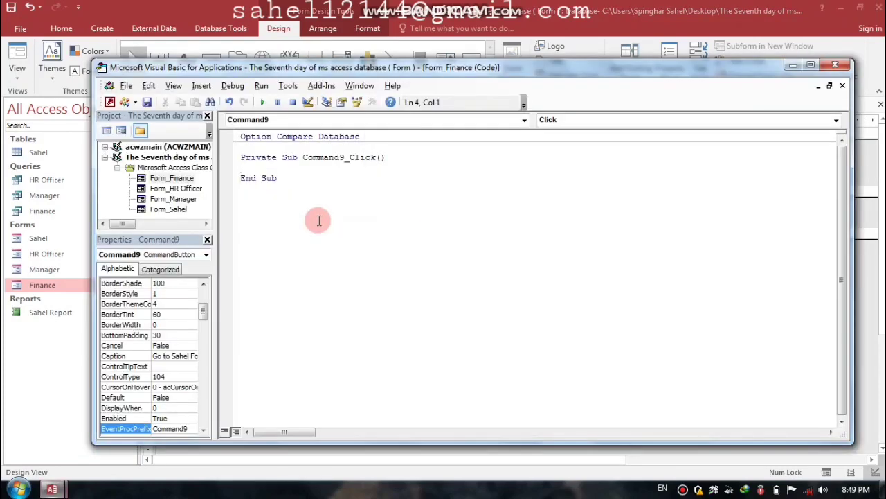
Step: Write DoCmd.Close and DoCmd.OpenForm "Sahel" in the button's Click sub
text(docmd.)
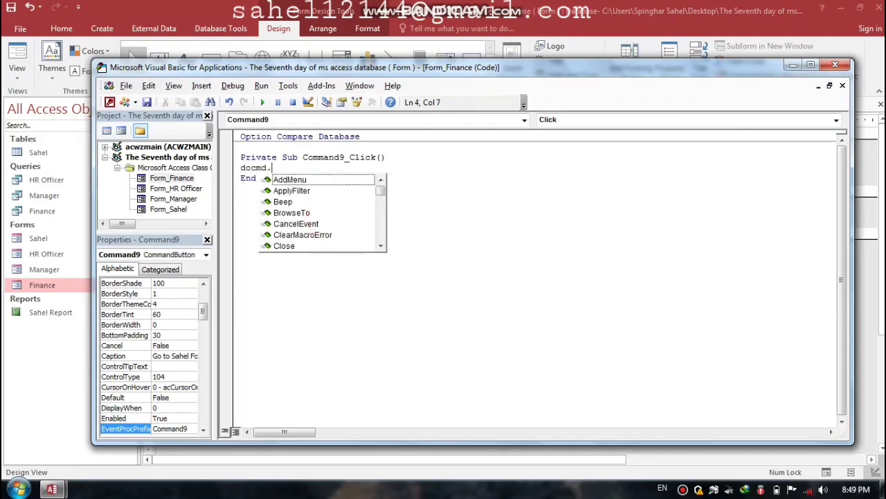
text(close)
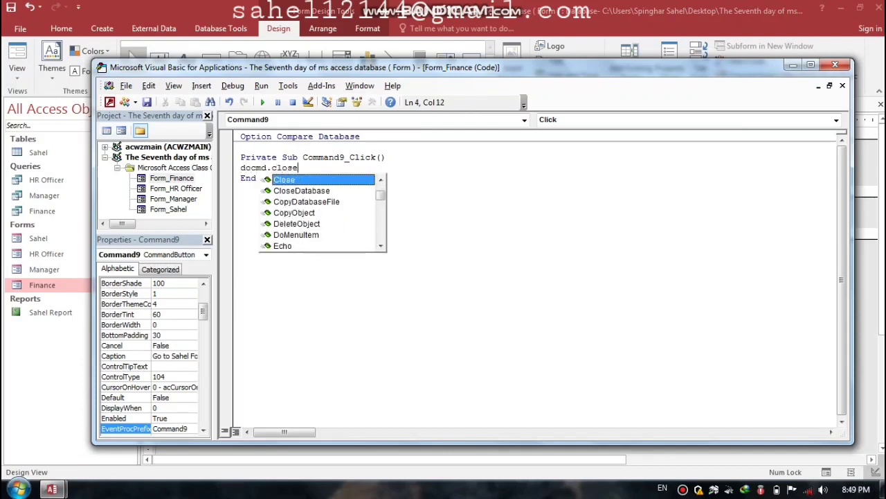
key(Return)
text(docmd)
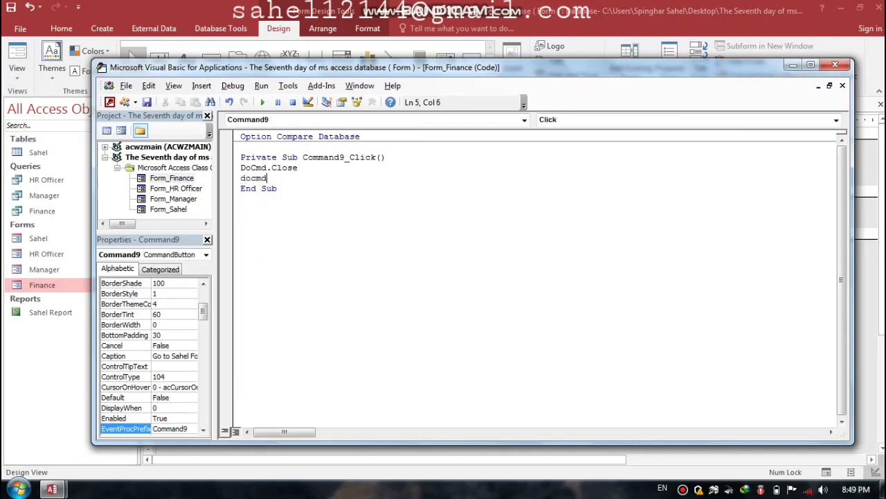
text(.openform)
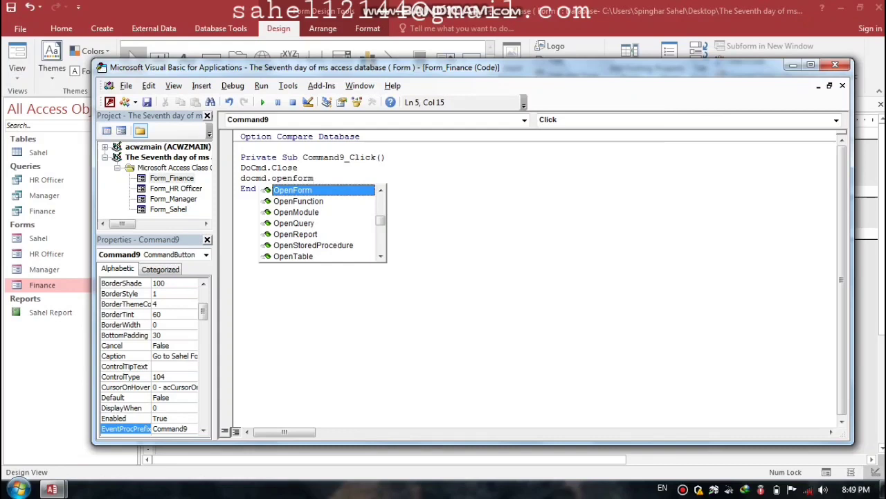
text( ")
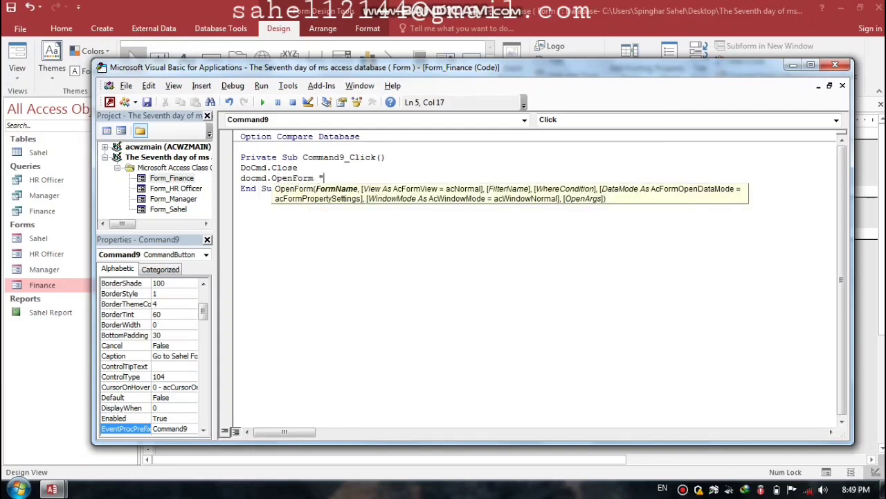
text(Sahel")
key(Return)
Step: Close the VBA editor and the Finance form, saving the design changes
click(839, 65)
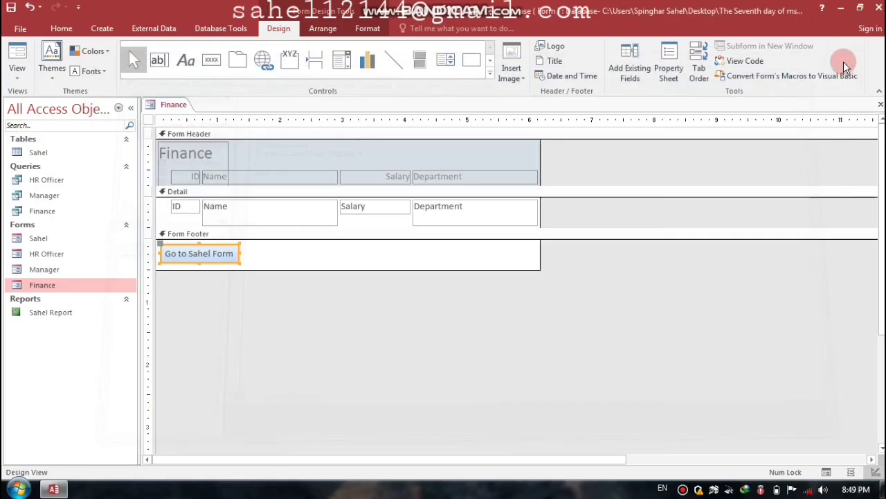
click(877, 10)
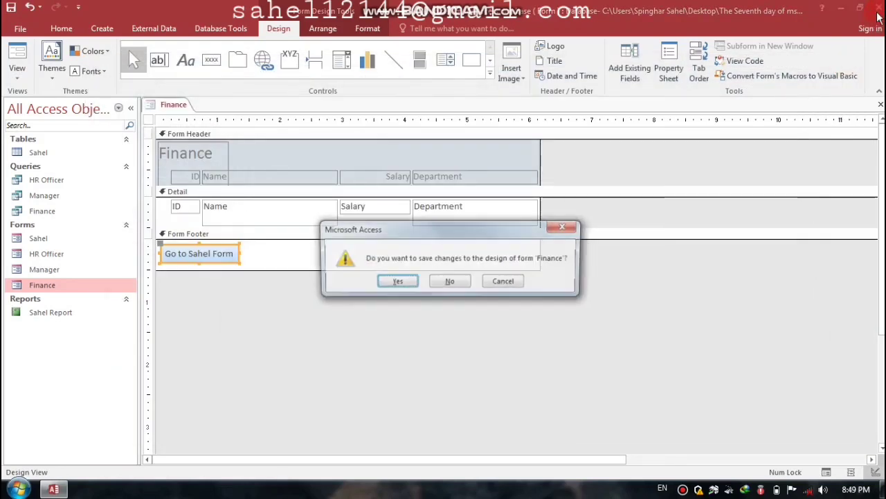
click(399, 279)
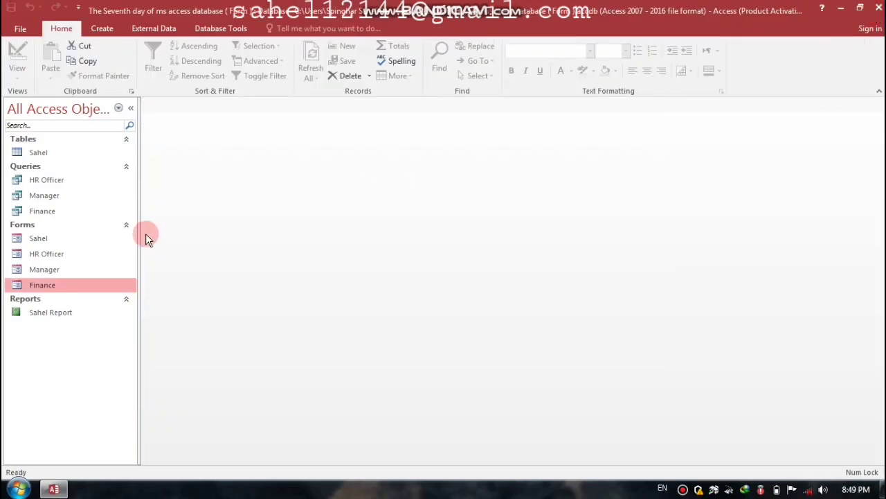
Step: Open Sahel and test the Finance and Go to Sahel Form buttons, then open the Manager form
double_click(41, 239)
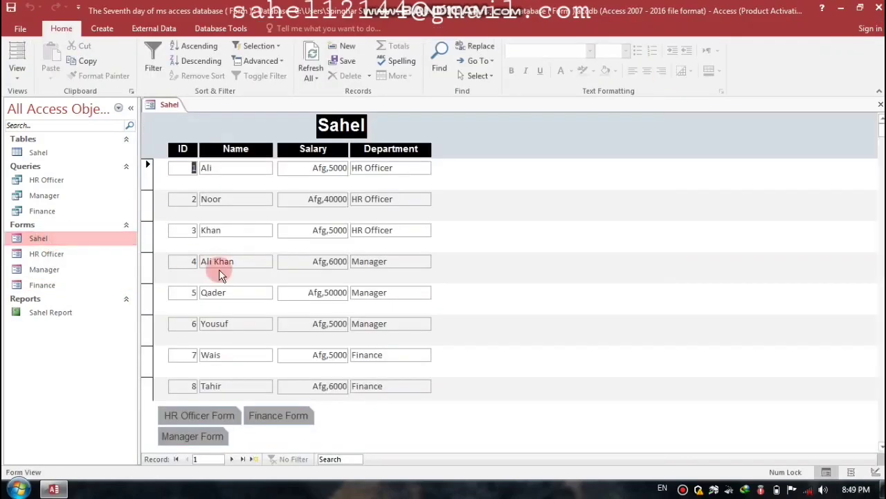
click(274, 416)
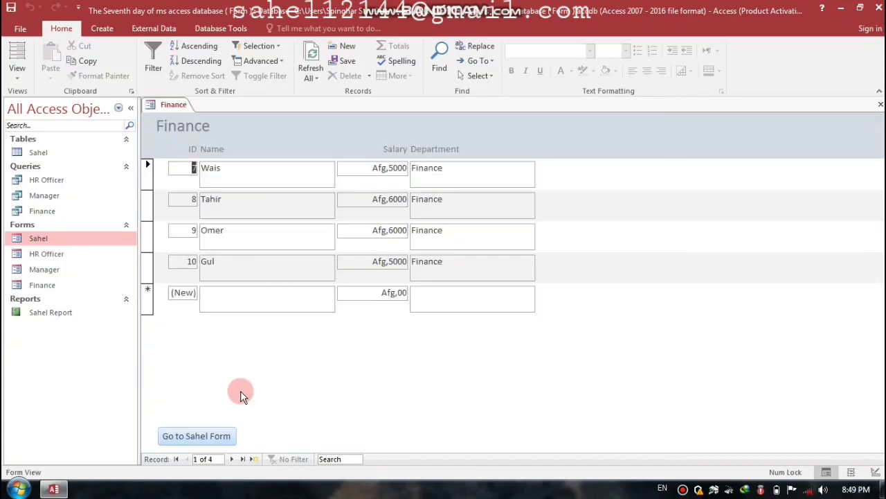
click(201, 436)
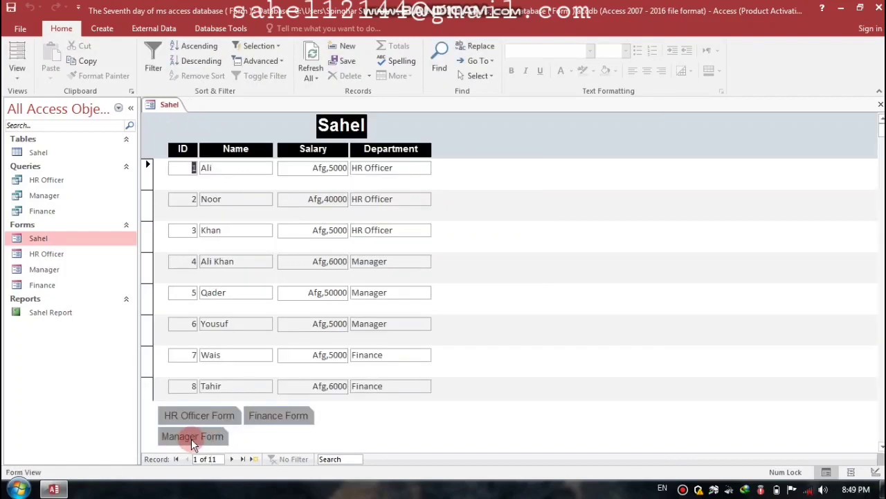
click(196, 440)
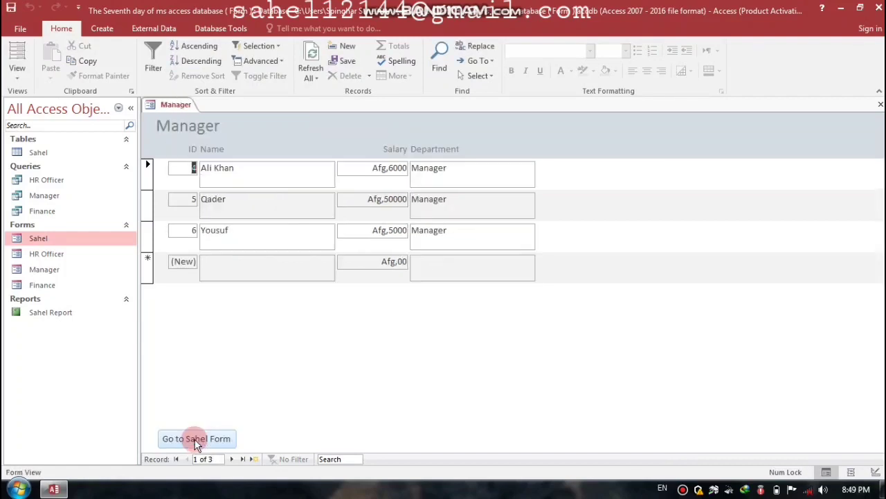
Step: Start a new Manager record with the employee's name and salary 40000
click(239, 270)
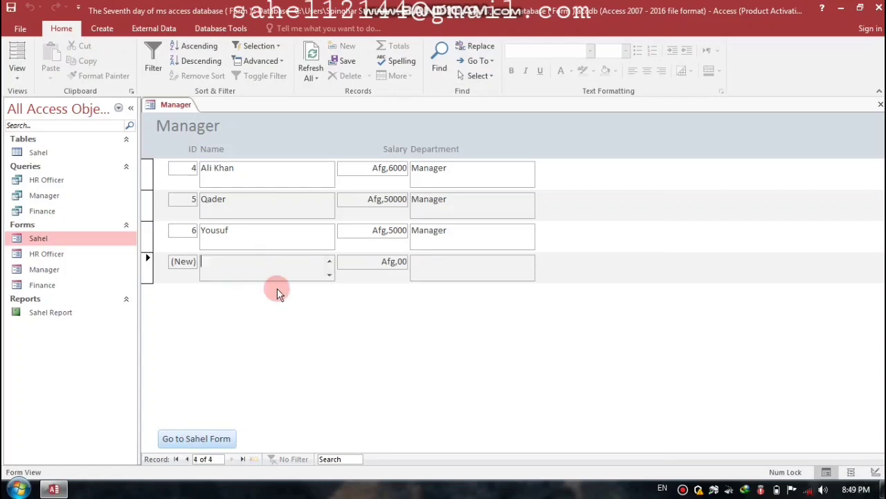
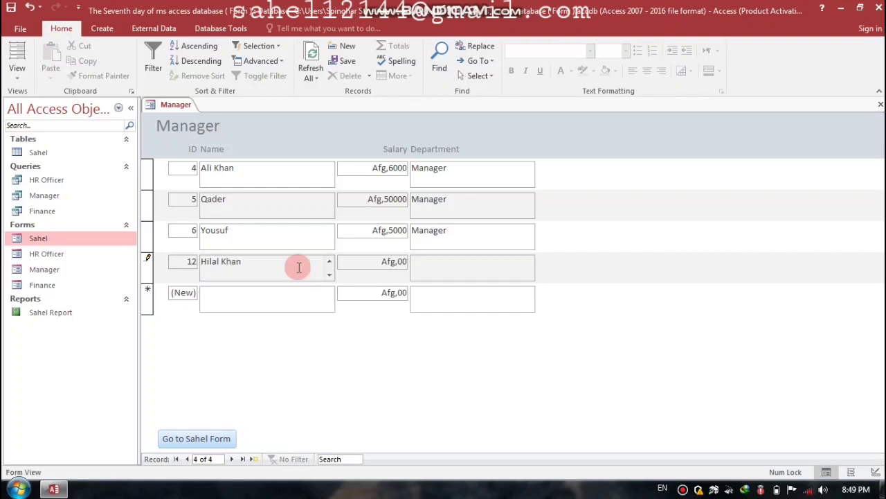
click(367, 264)
click(386, 261)
drag(399, 261, 411, 261)
text(40000)
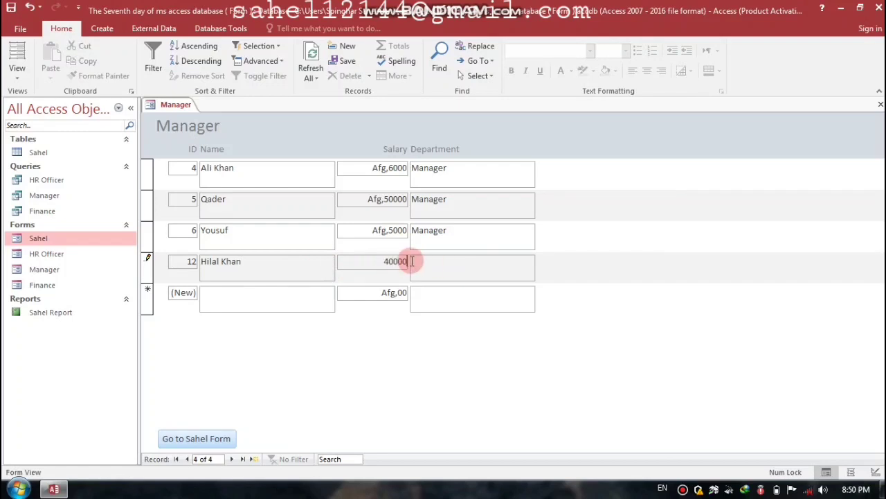
key(Tab)
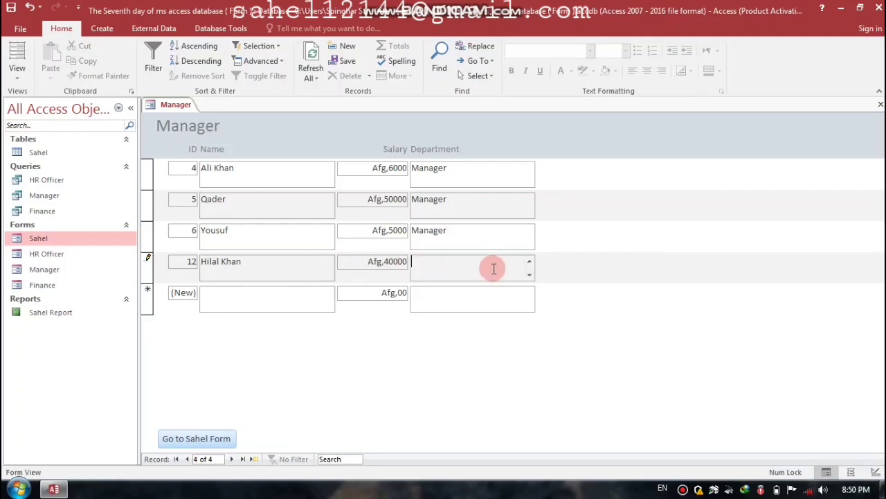
Step: Set the department to Manager, save the record, and return to the Sahel form
text(Managear)
key(BackSpace)
key(BackSpace)
key(Tab)
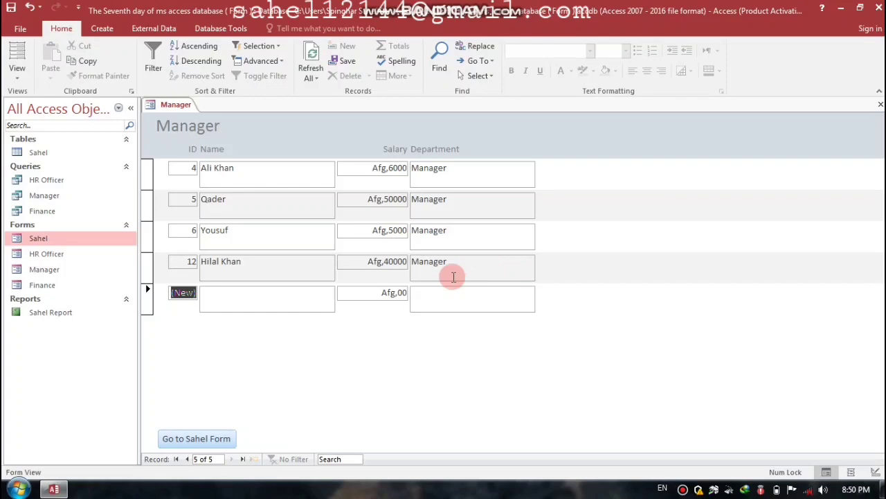
click(202, 439)
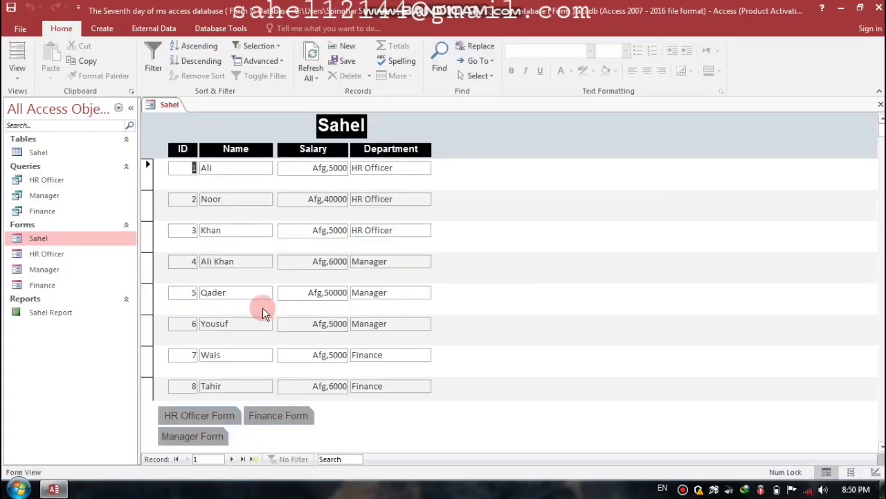